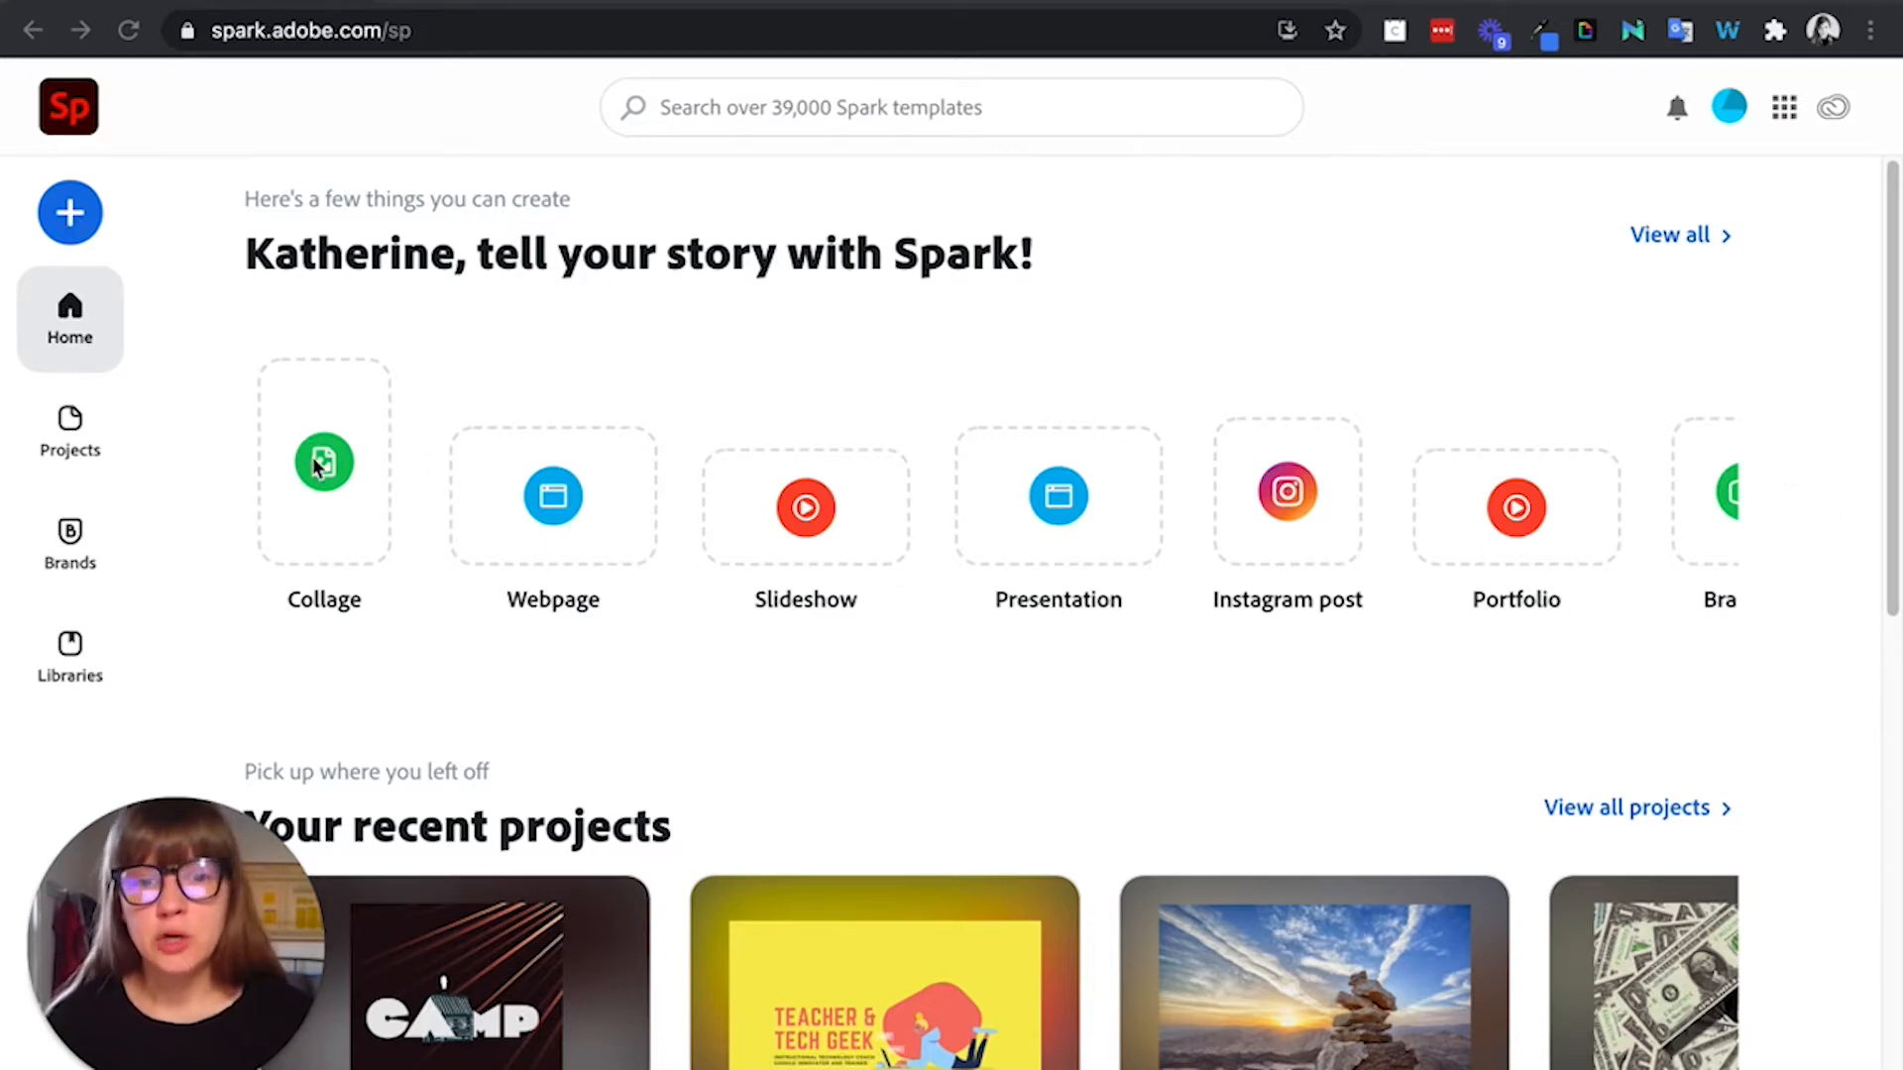
Step: Browse all the project template categories, from Popular through Teach and study, and return to the home page
click(1687, 246)
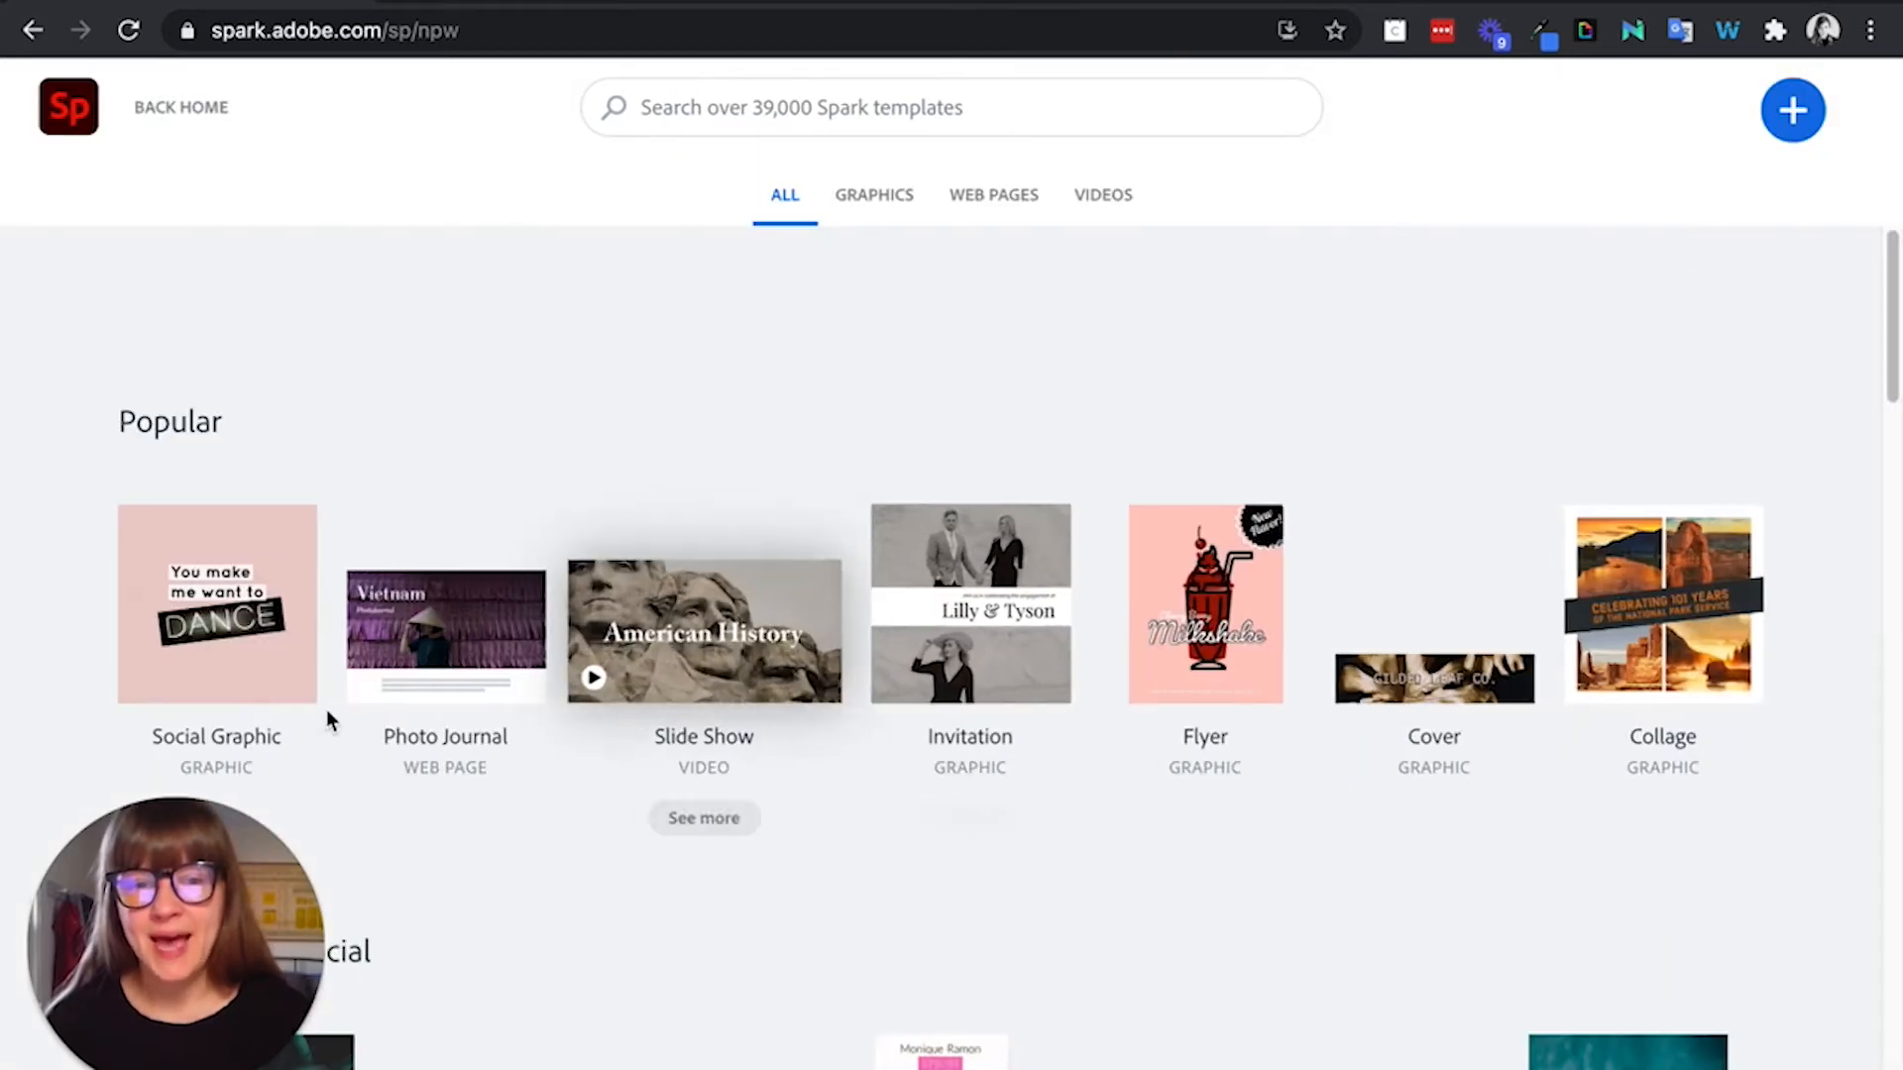
scroll(306, 777, down, 1)
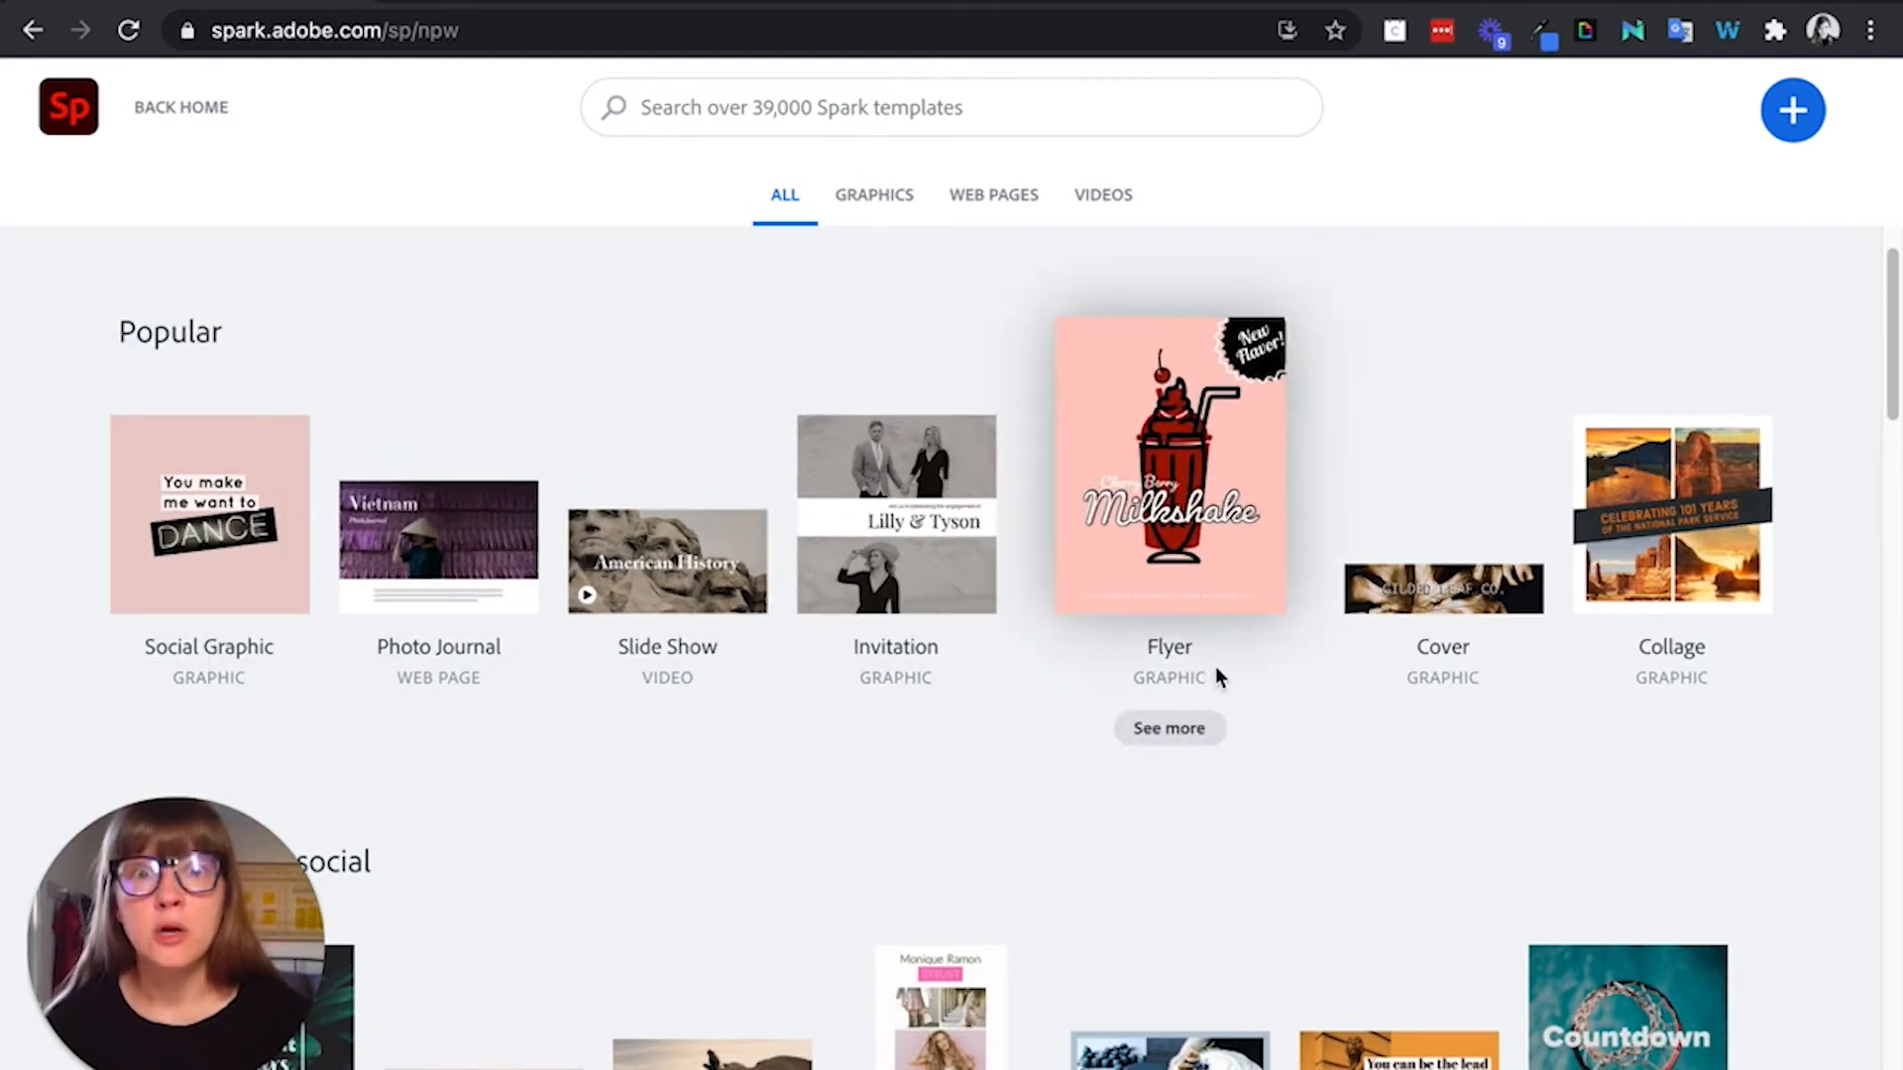
scroll(1238, 693, down, 5)
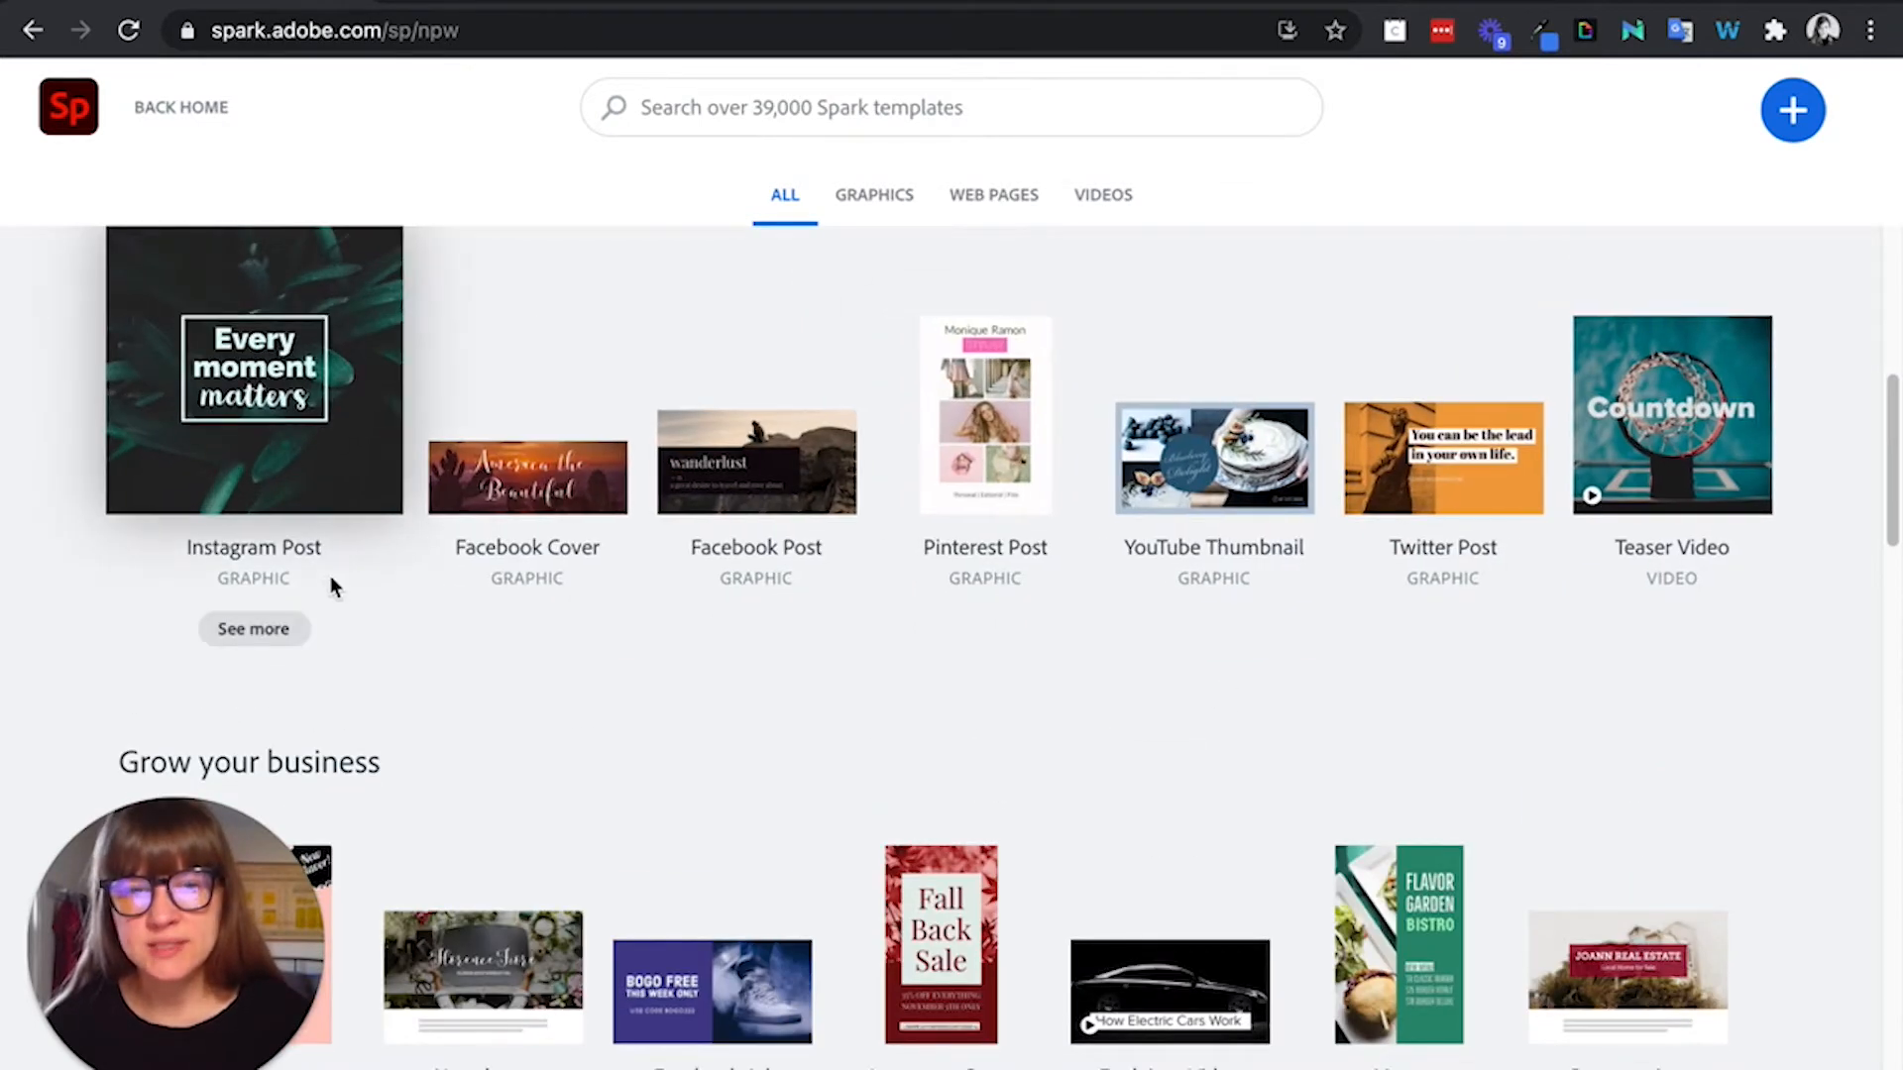
scroll(334, 587, up, 1)
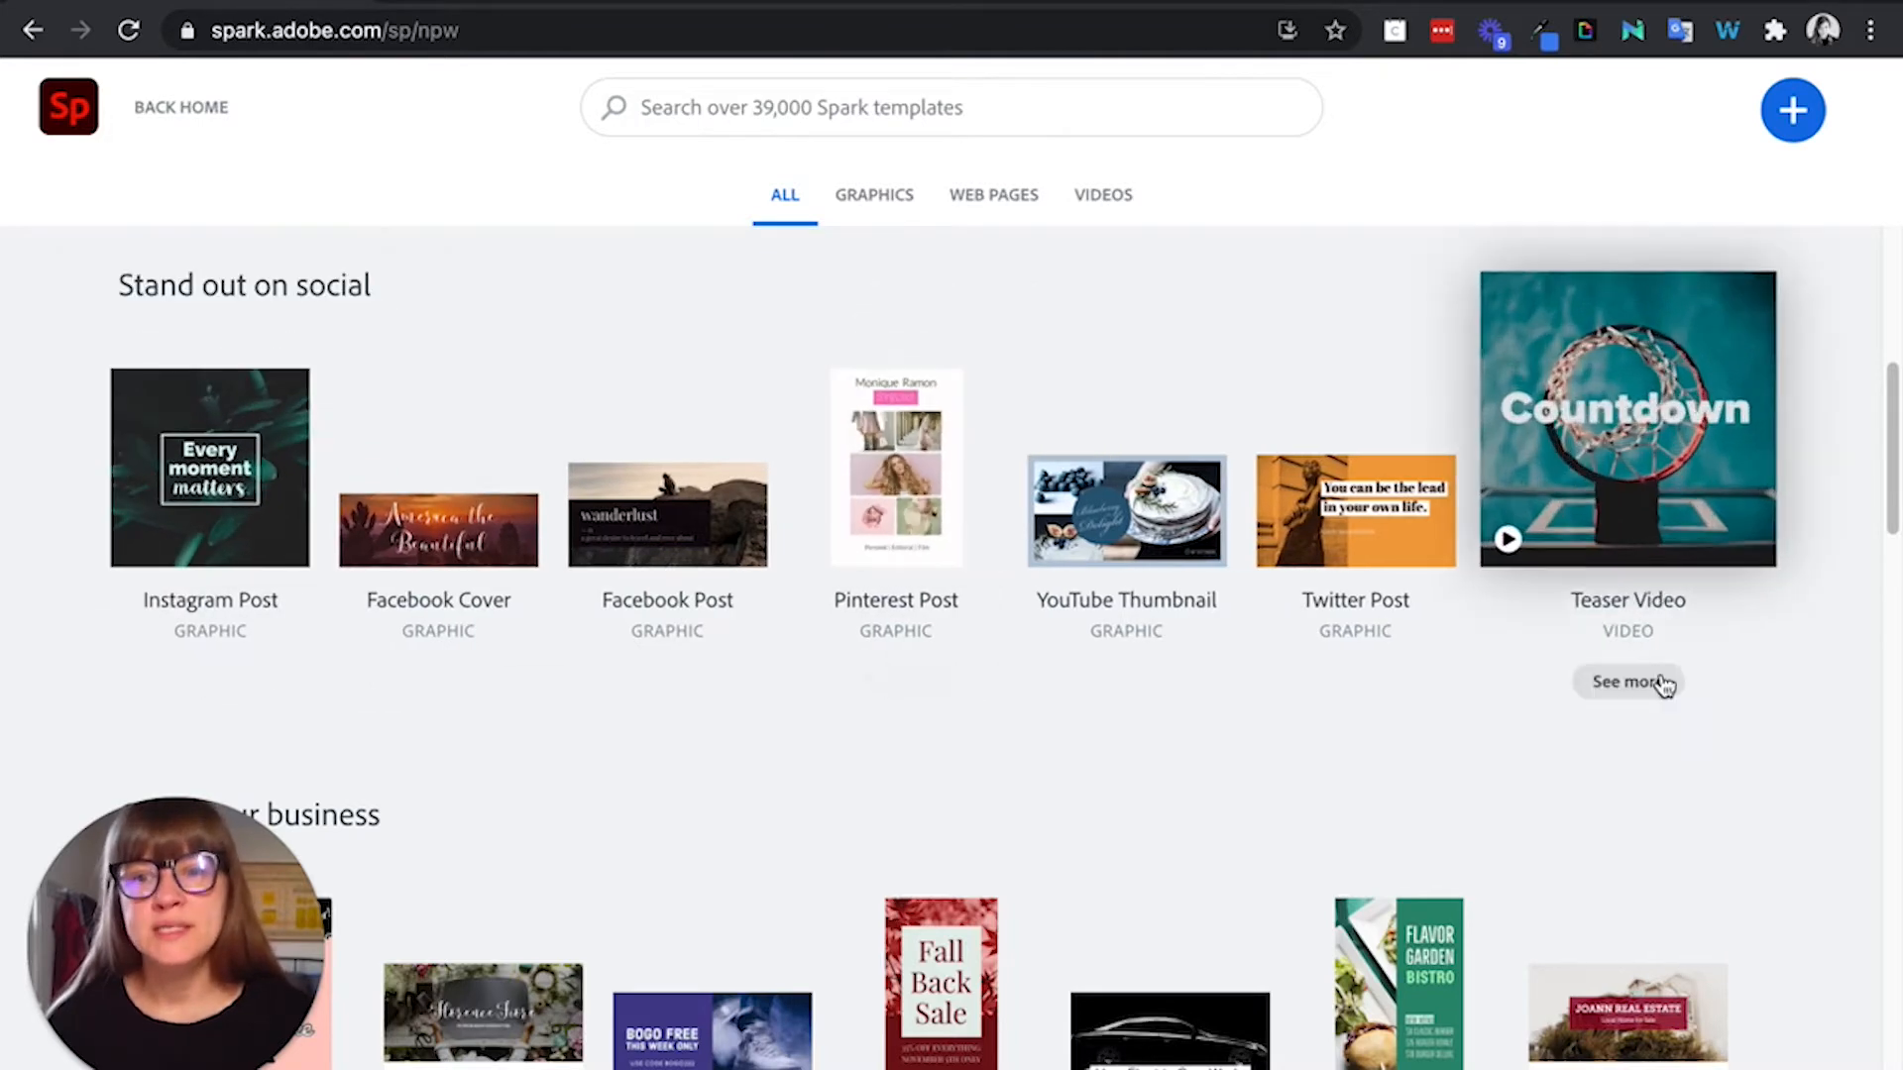
scroll(1047, 785, down, 2)
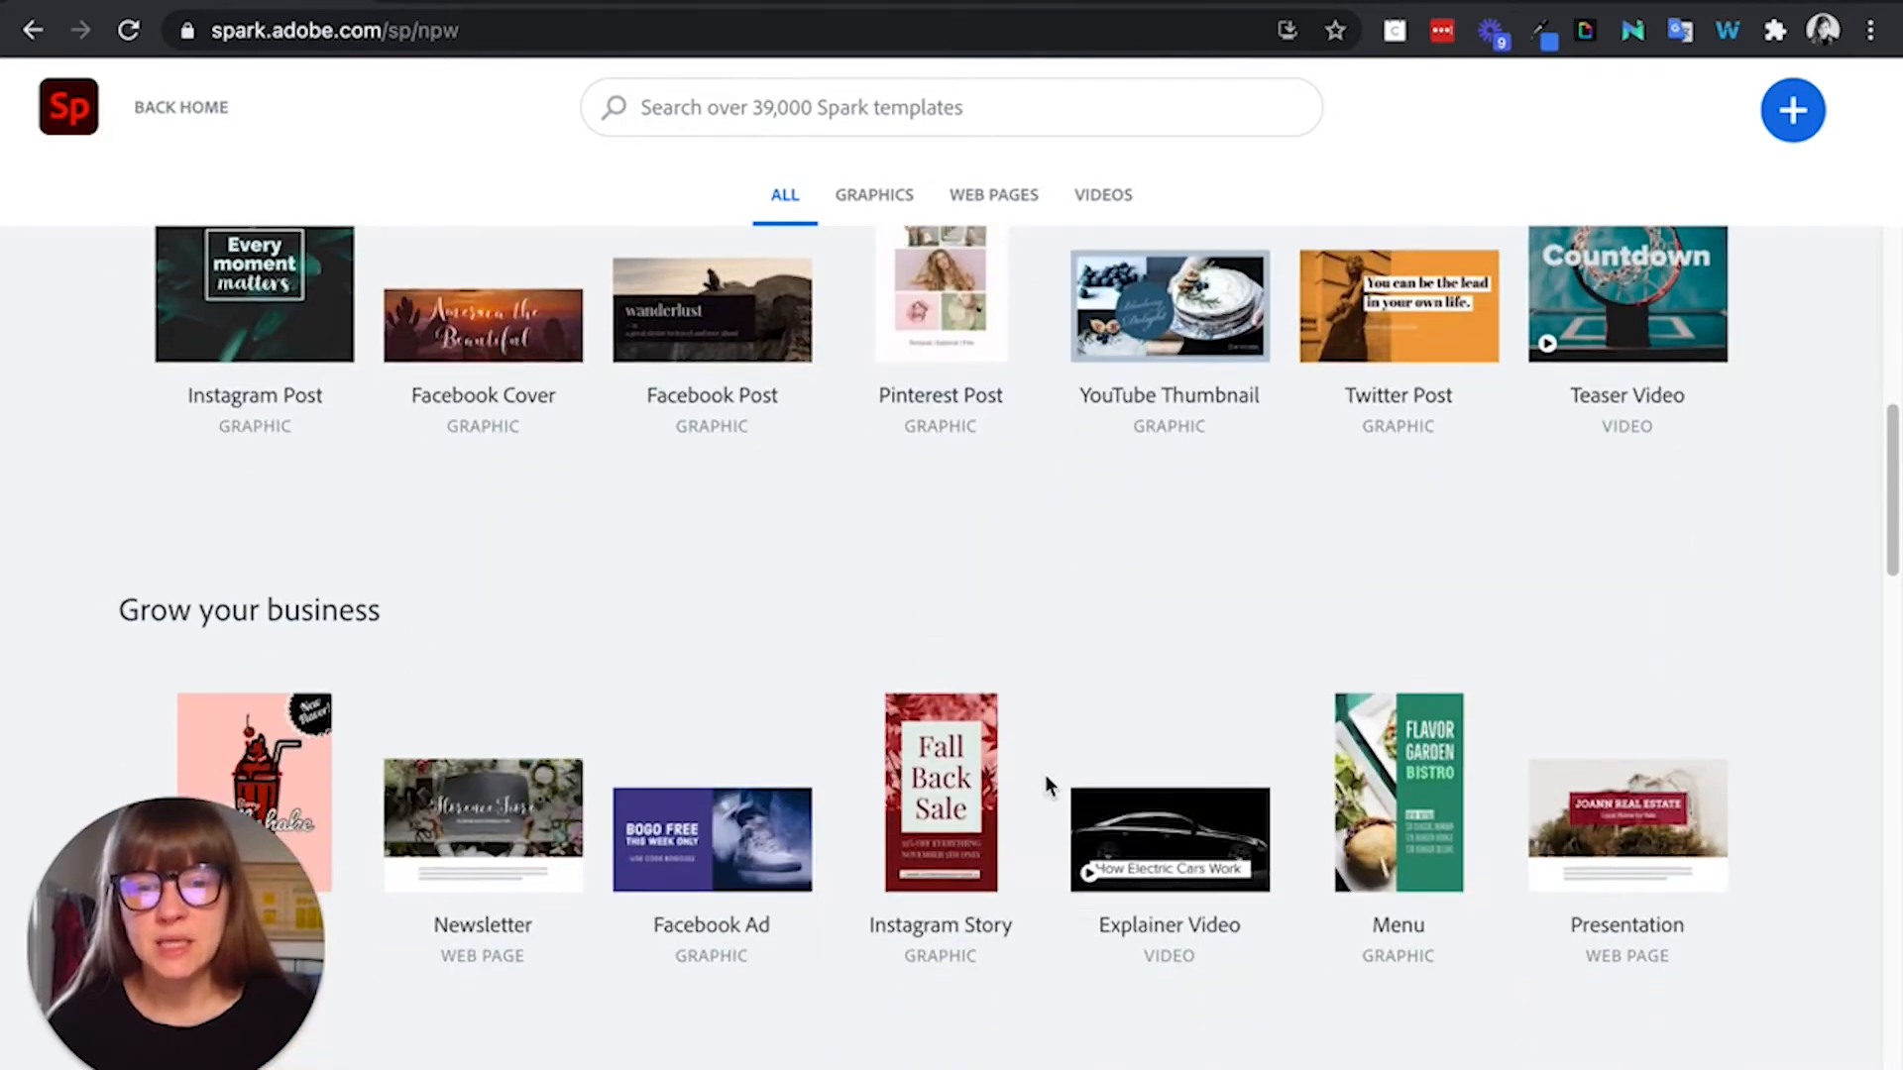
scroll(1046, 777, down, 4)
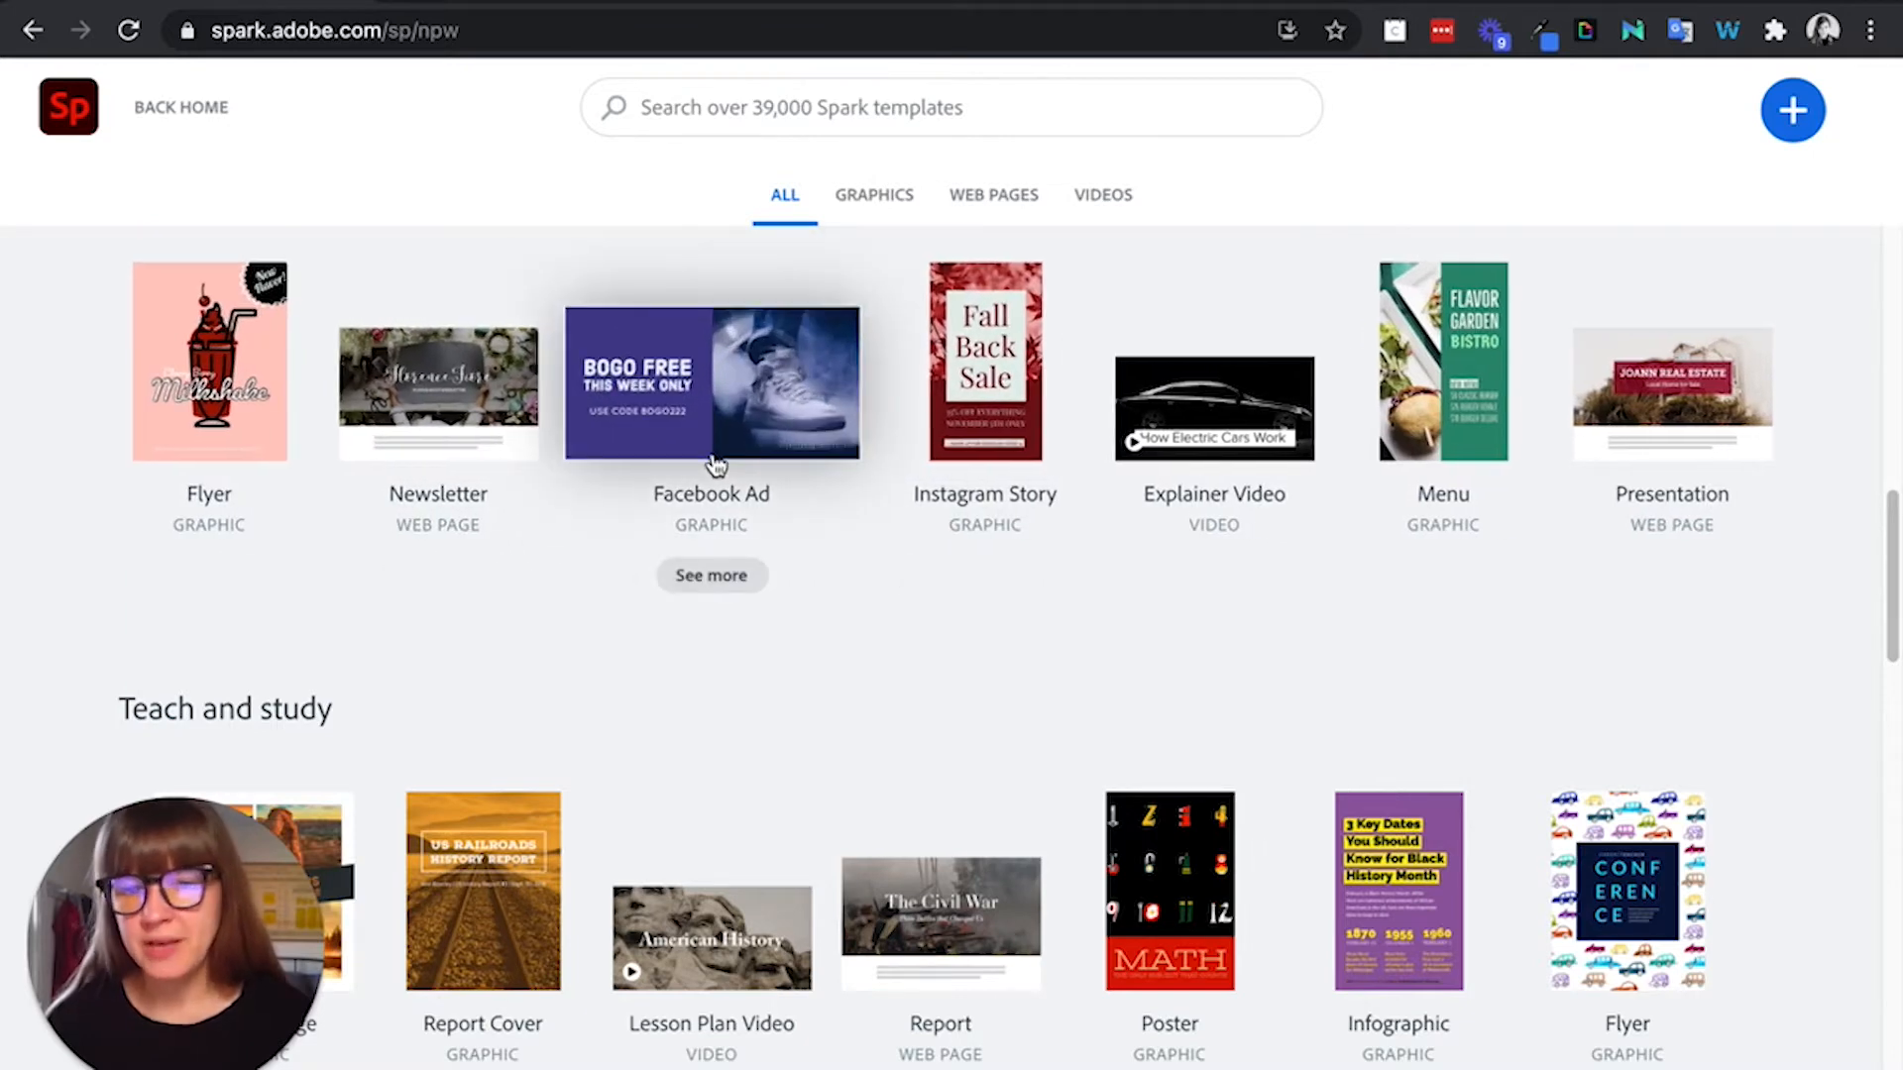
scroll(799, 770, down, 3)
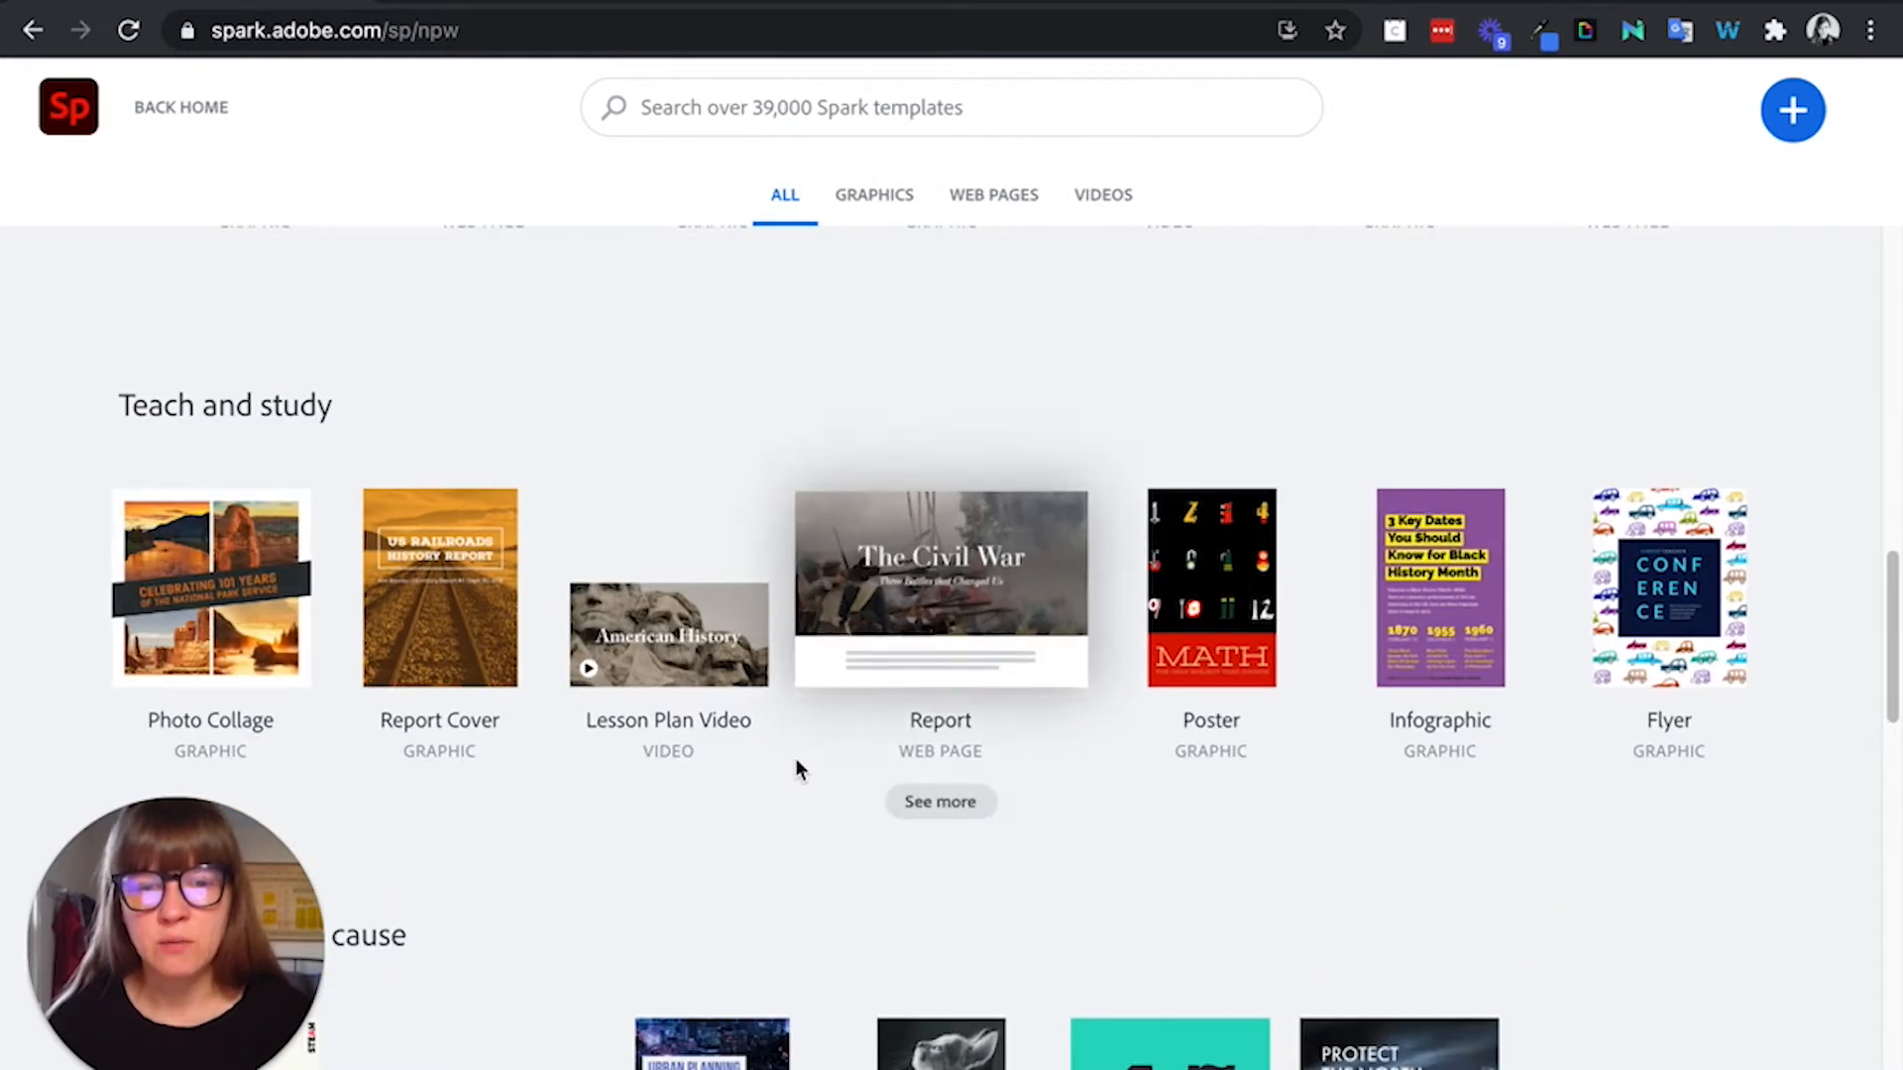
scroll(442, 823, down, 1)
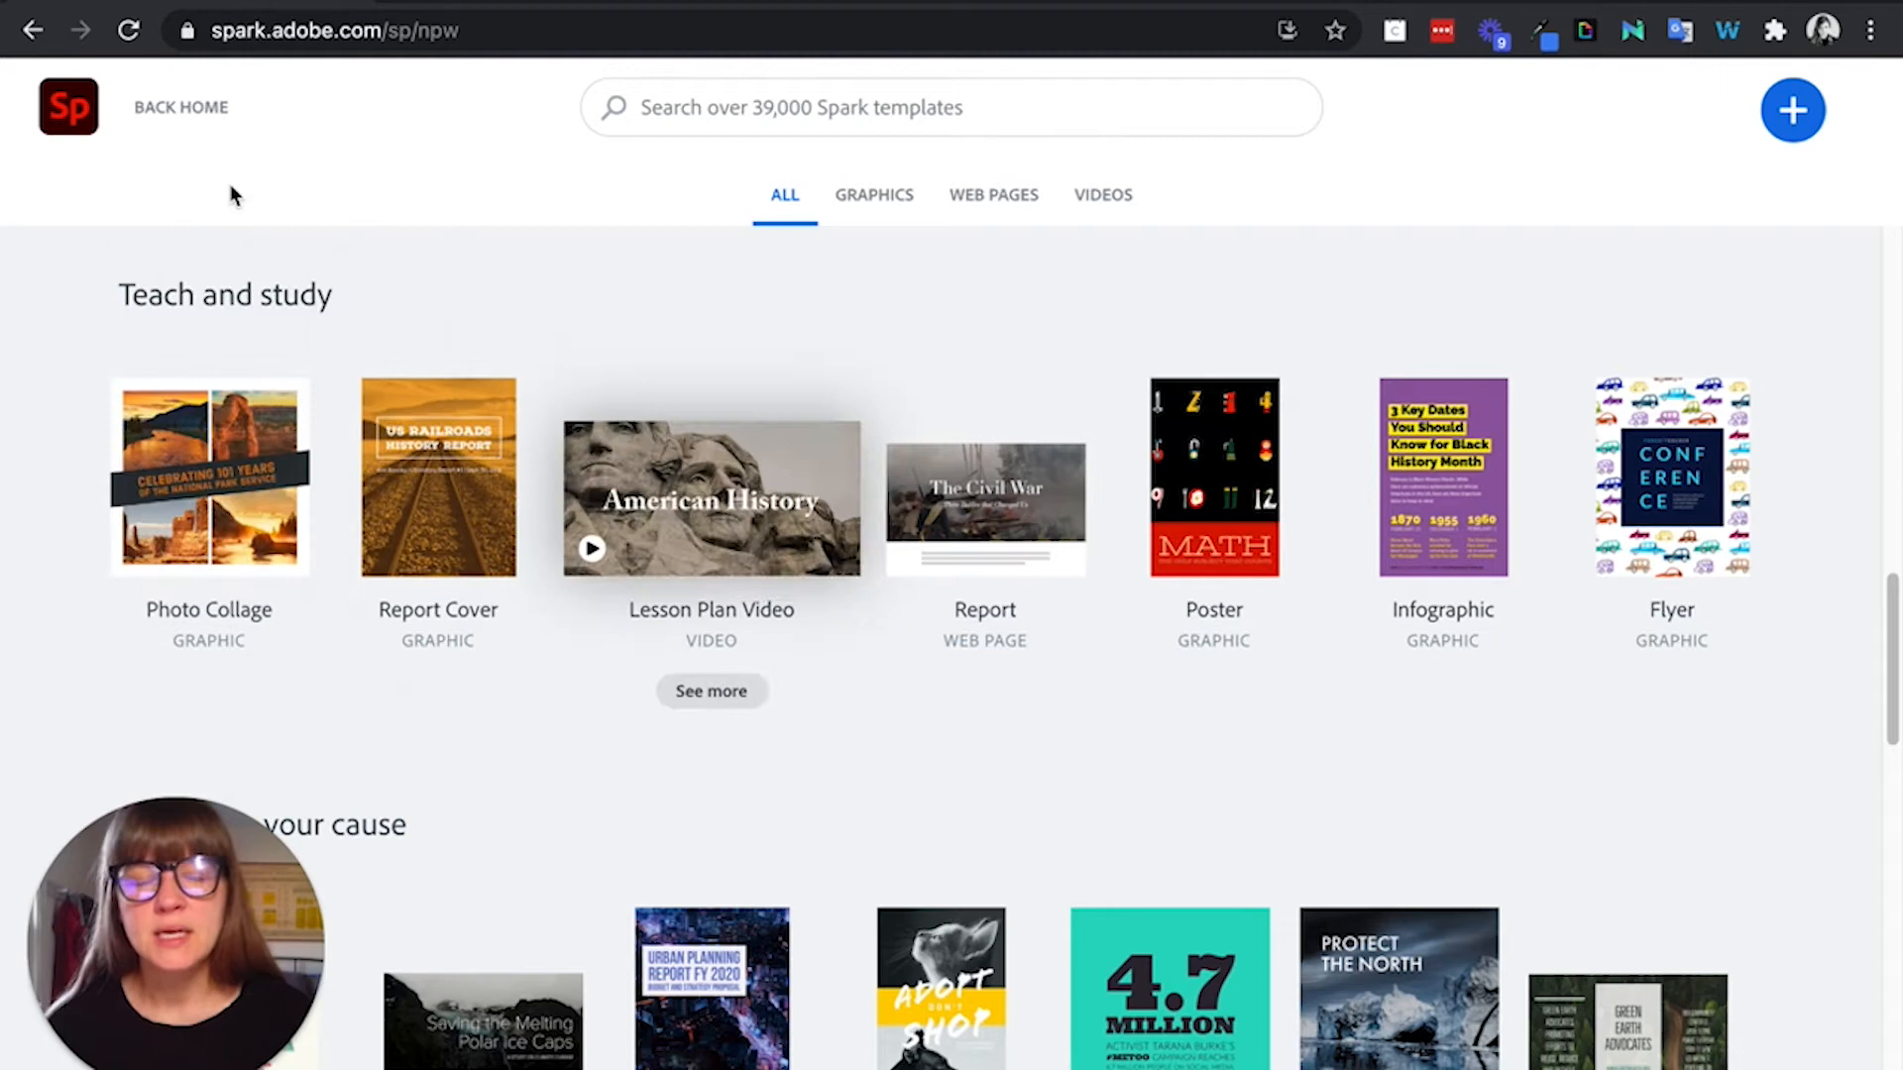
click(75, 109)
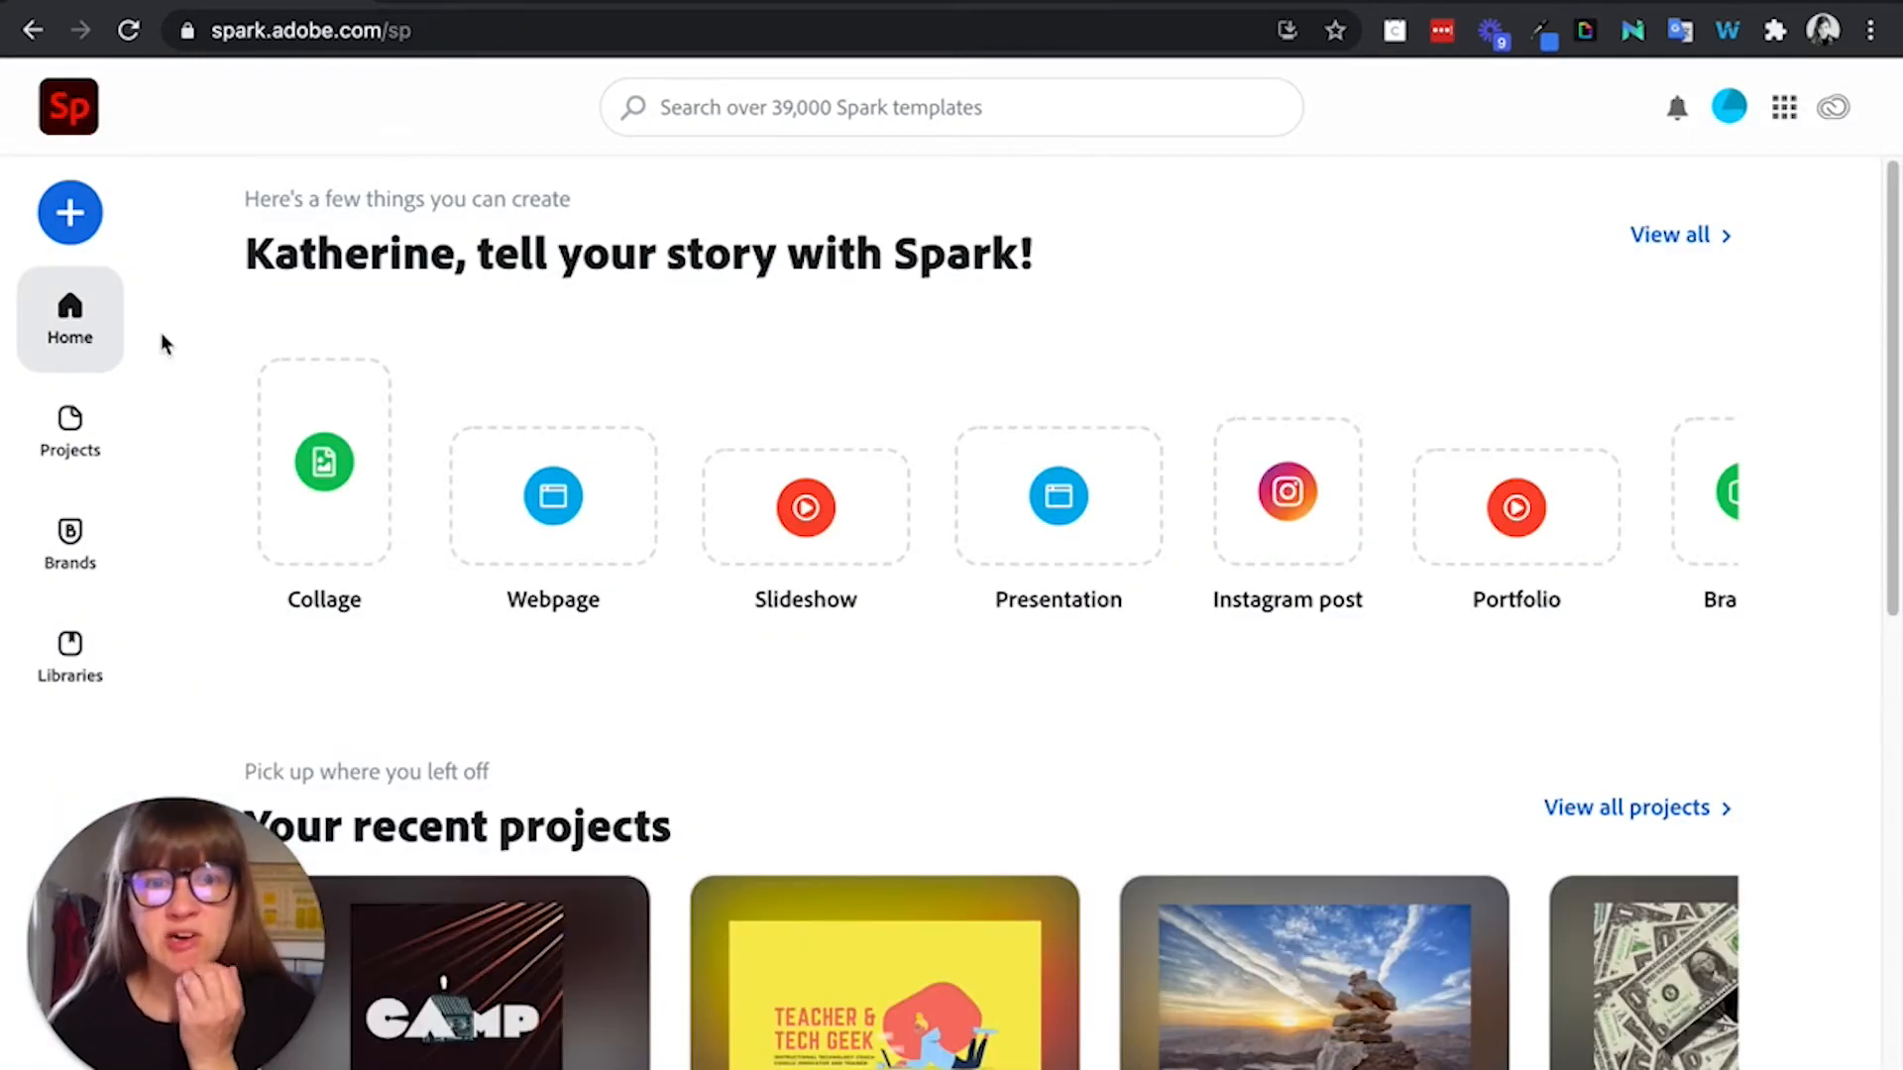
Step: Create a blank custom-size graphic of 2560 × 2560 px and dismiss the suggested templates
click(85, 222)
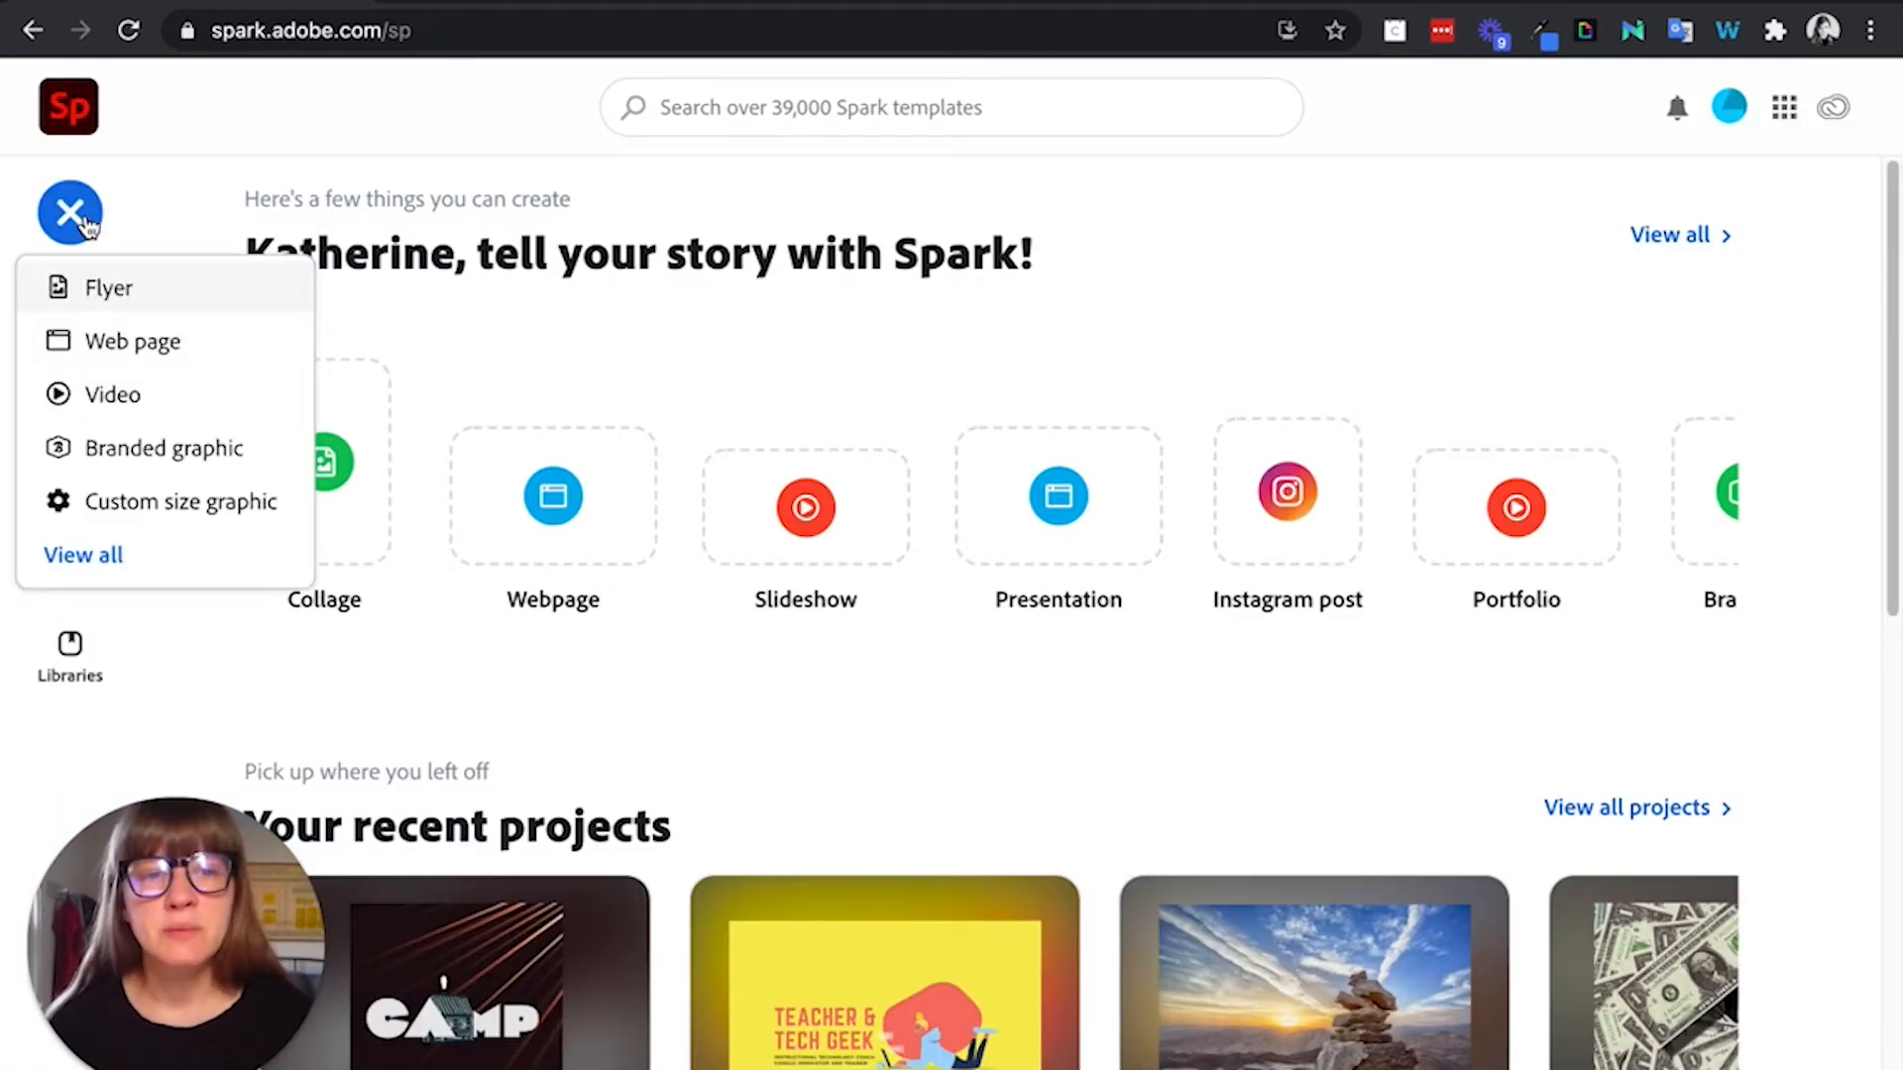
click(145, 522)
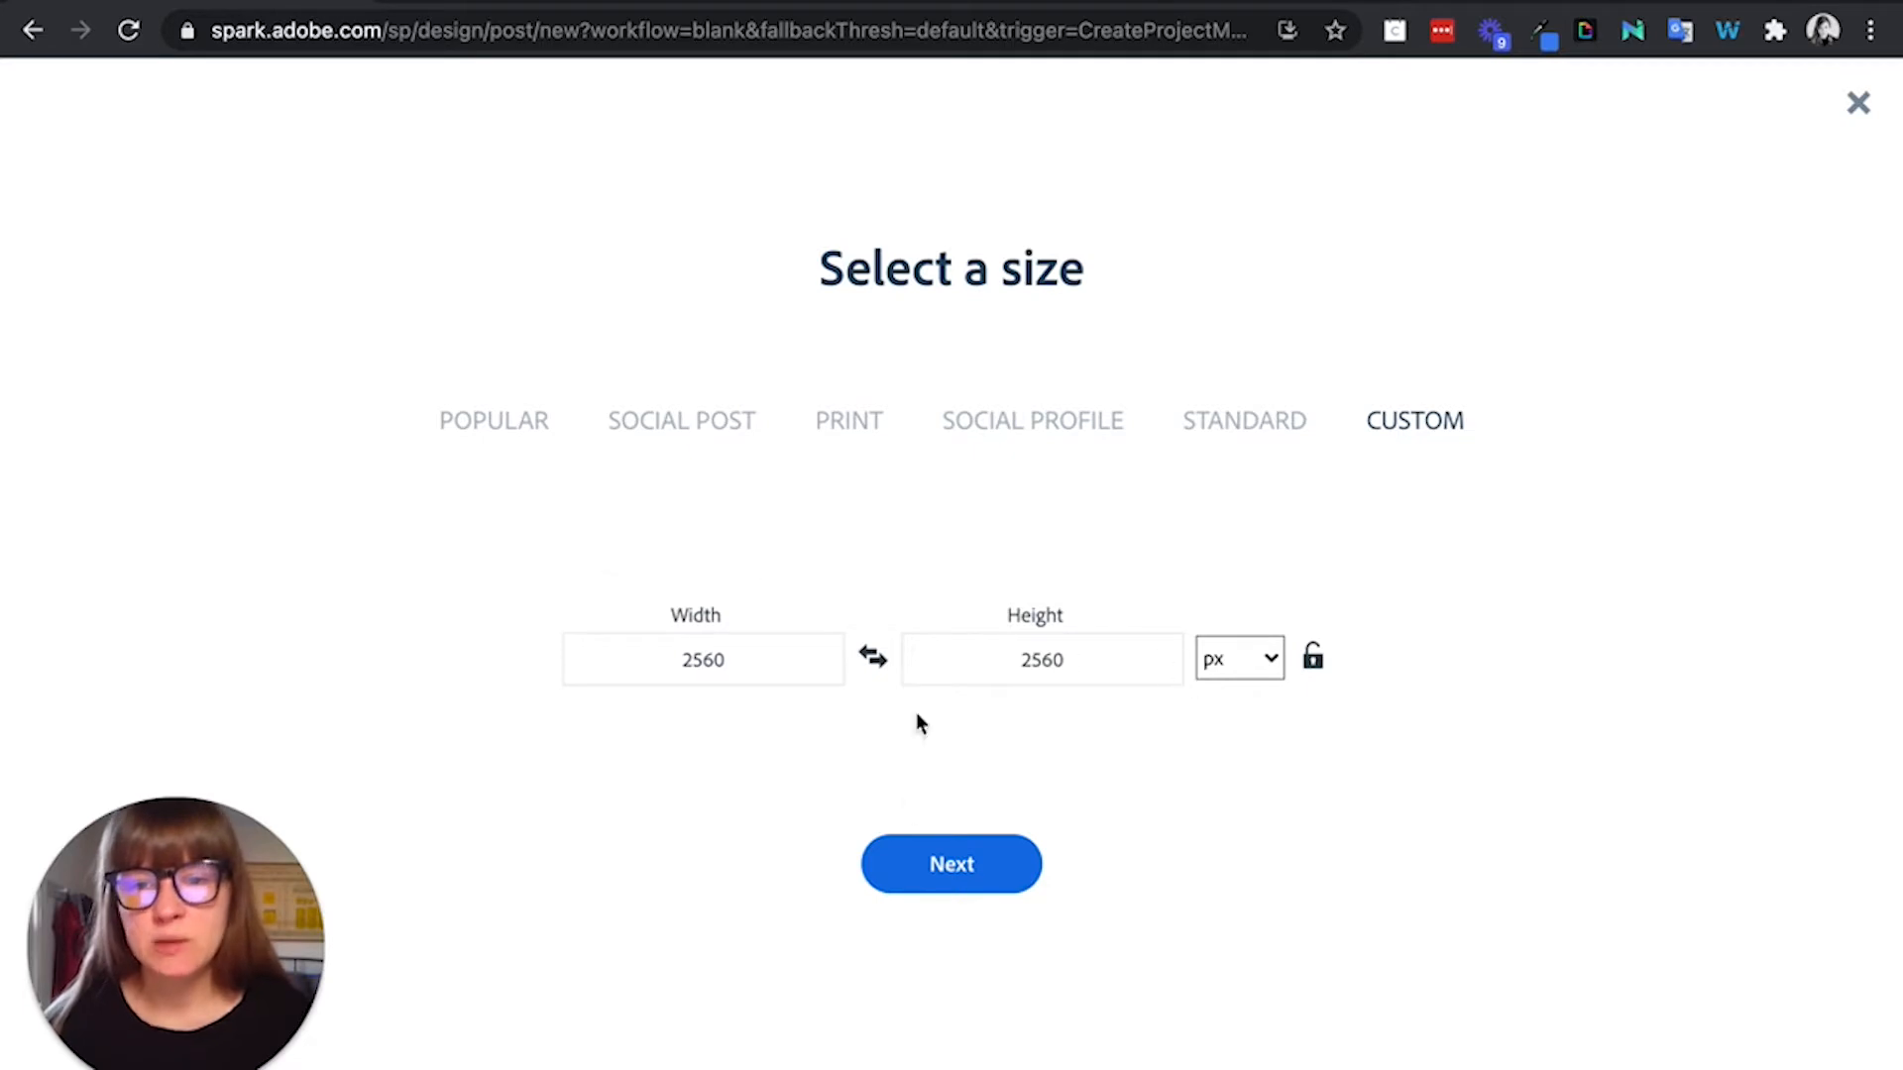
click(920, 868)
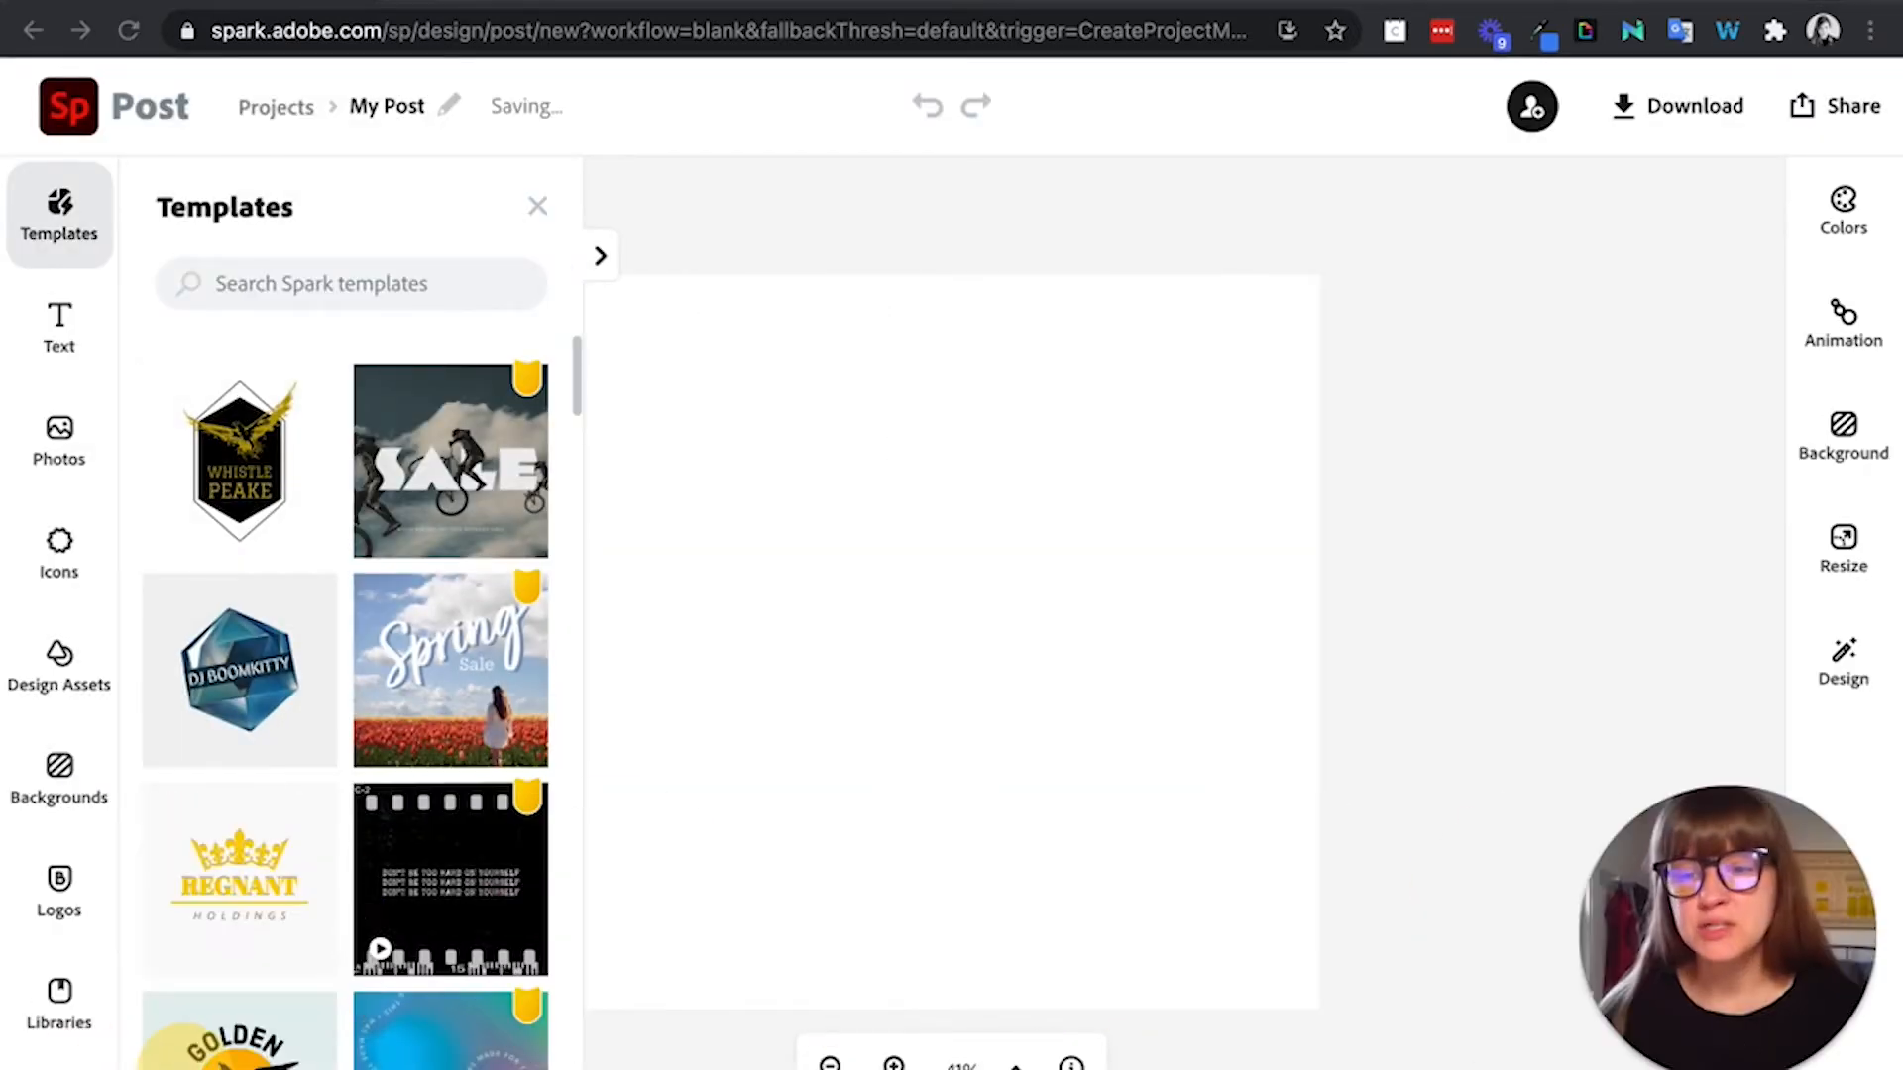
scroll(278, 937, down, 10)
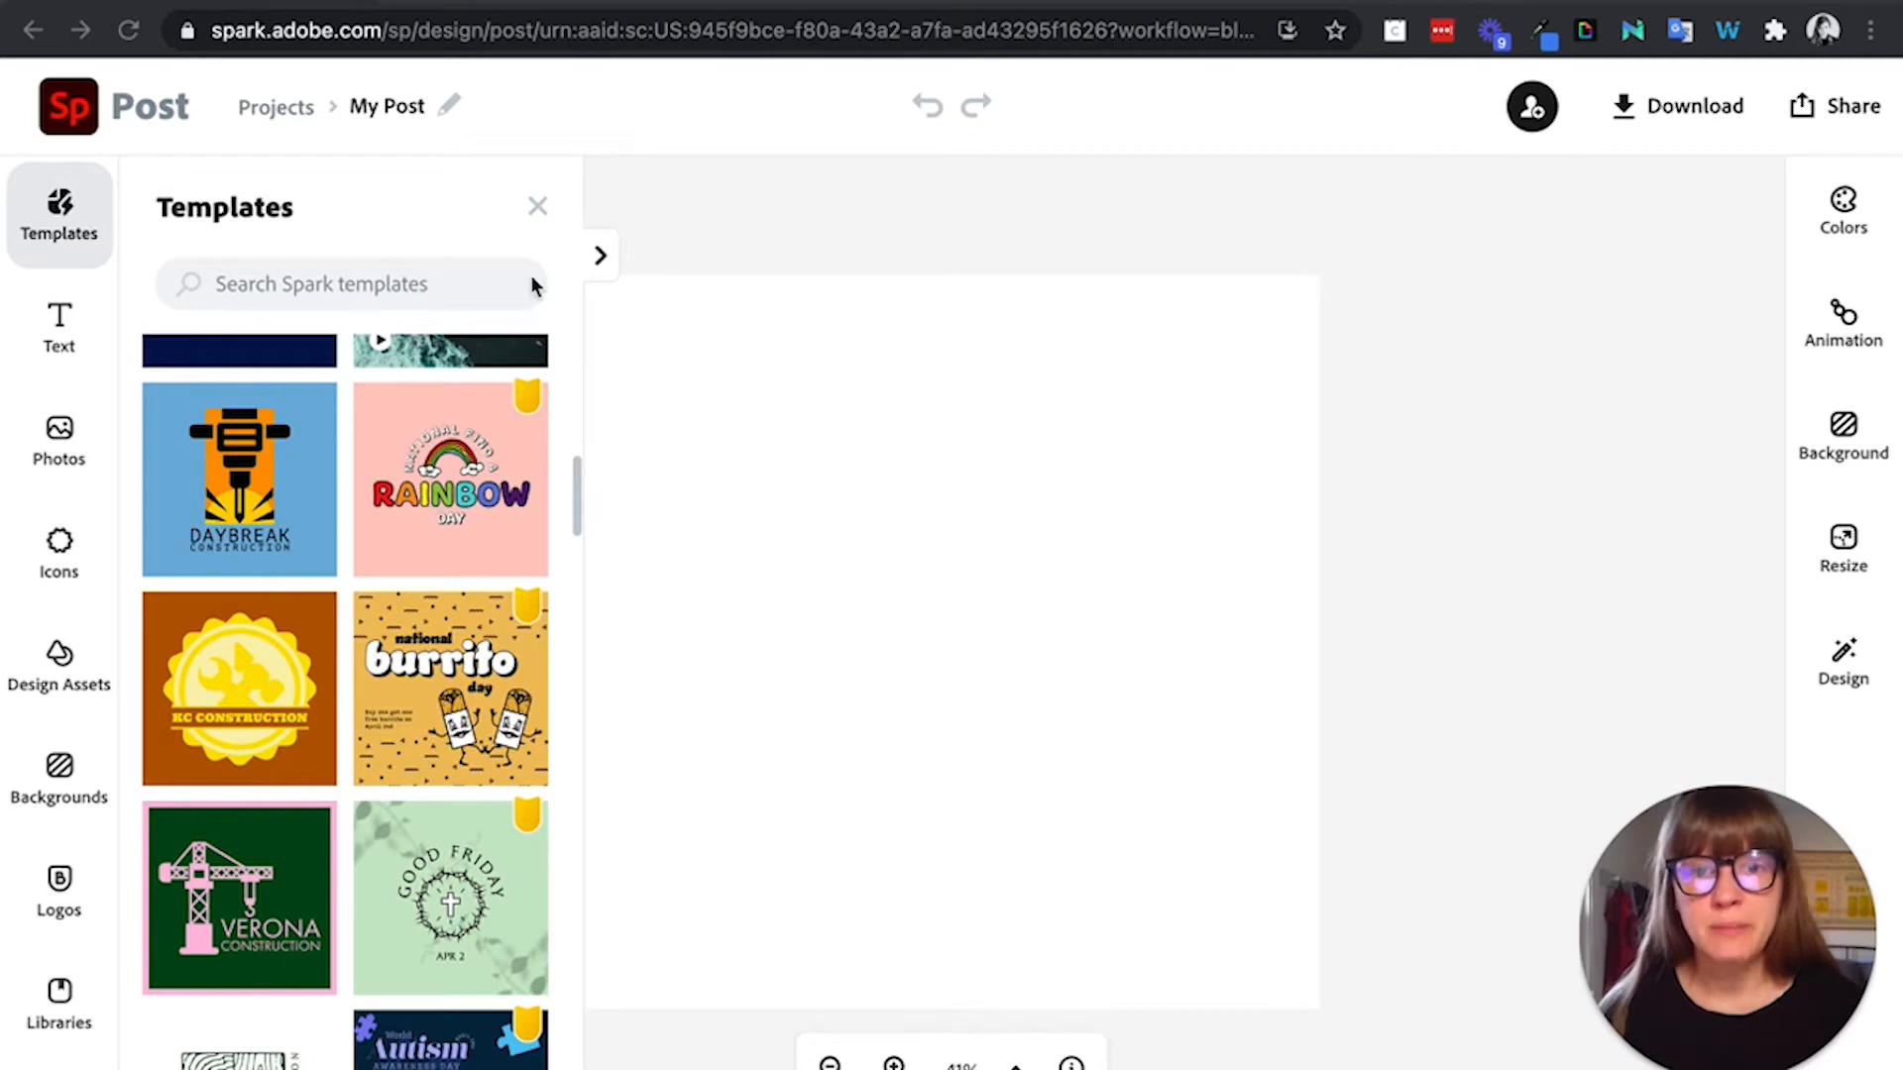
click(538, 210)
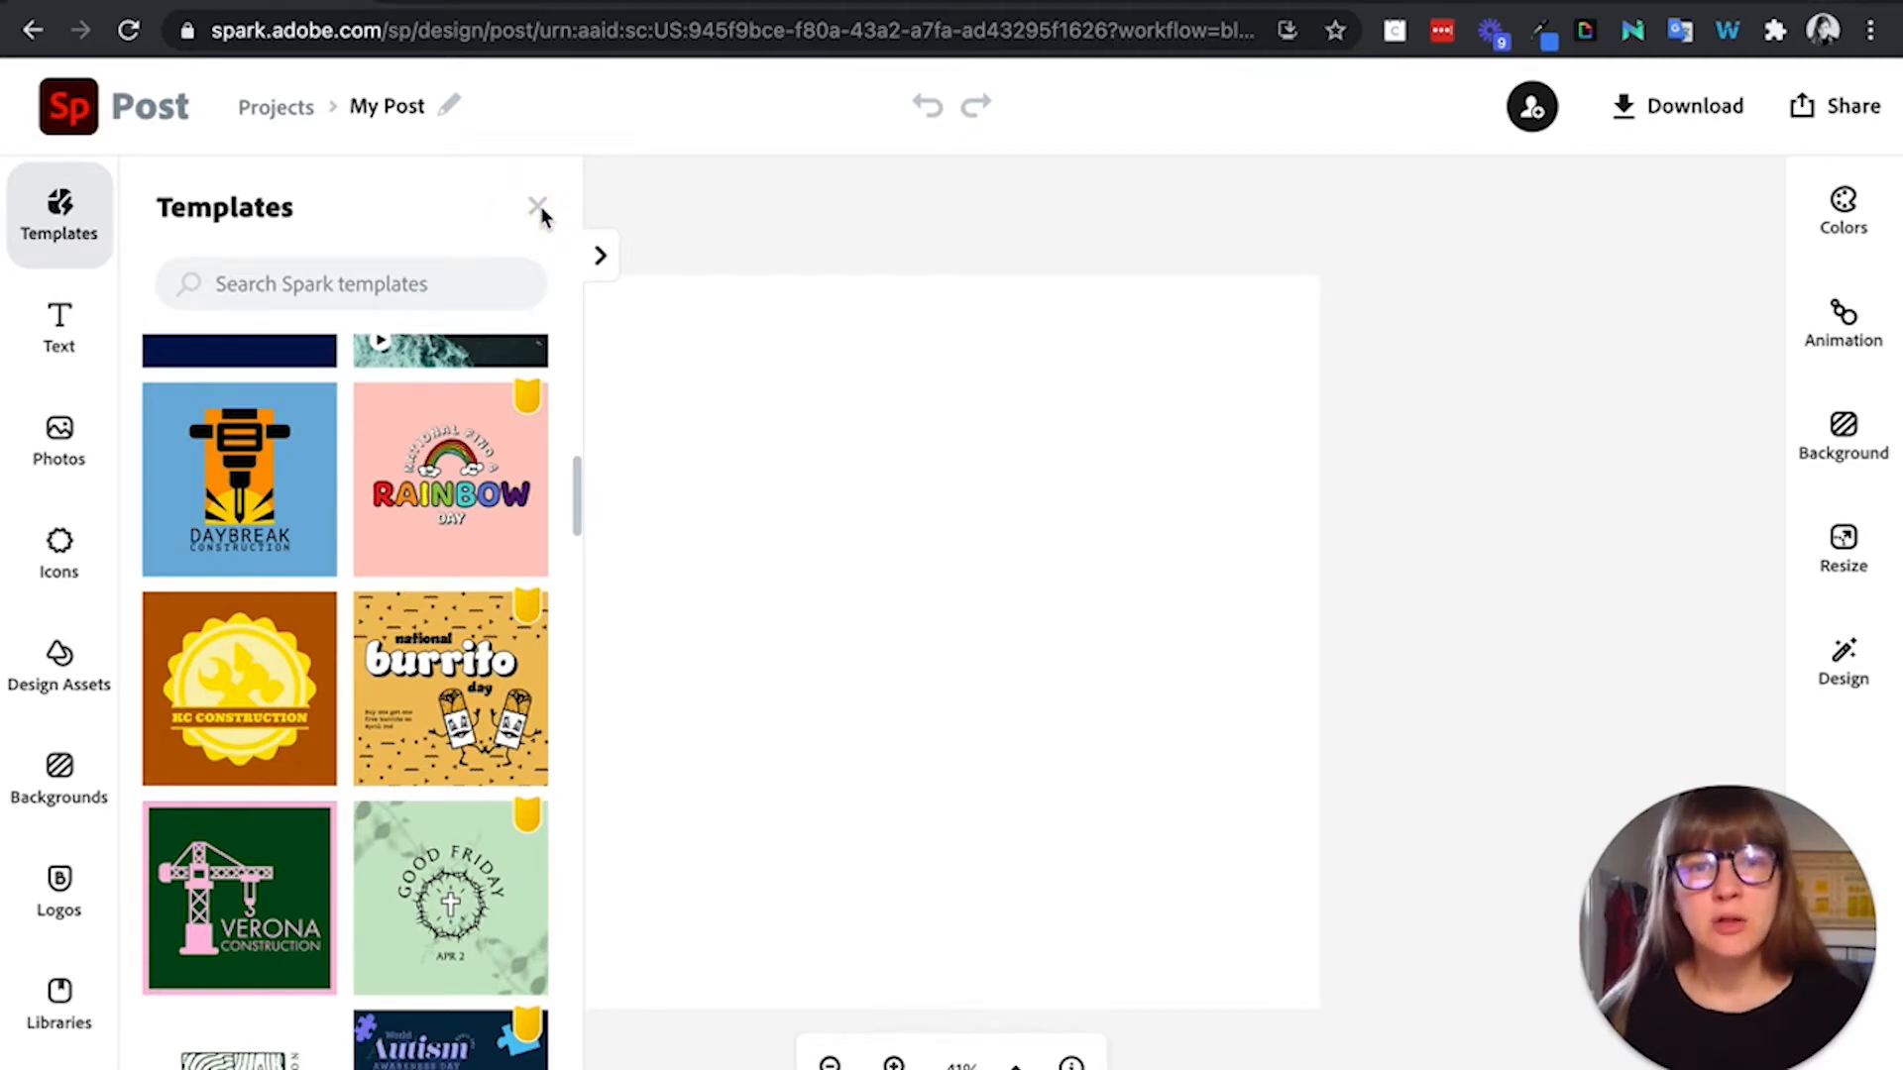
click(538, 210)
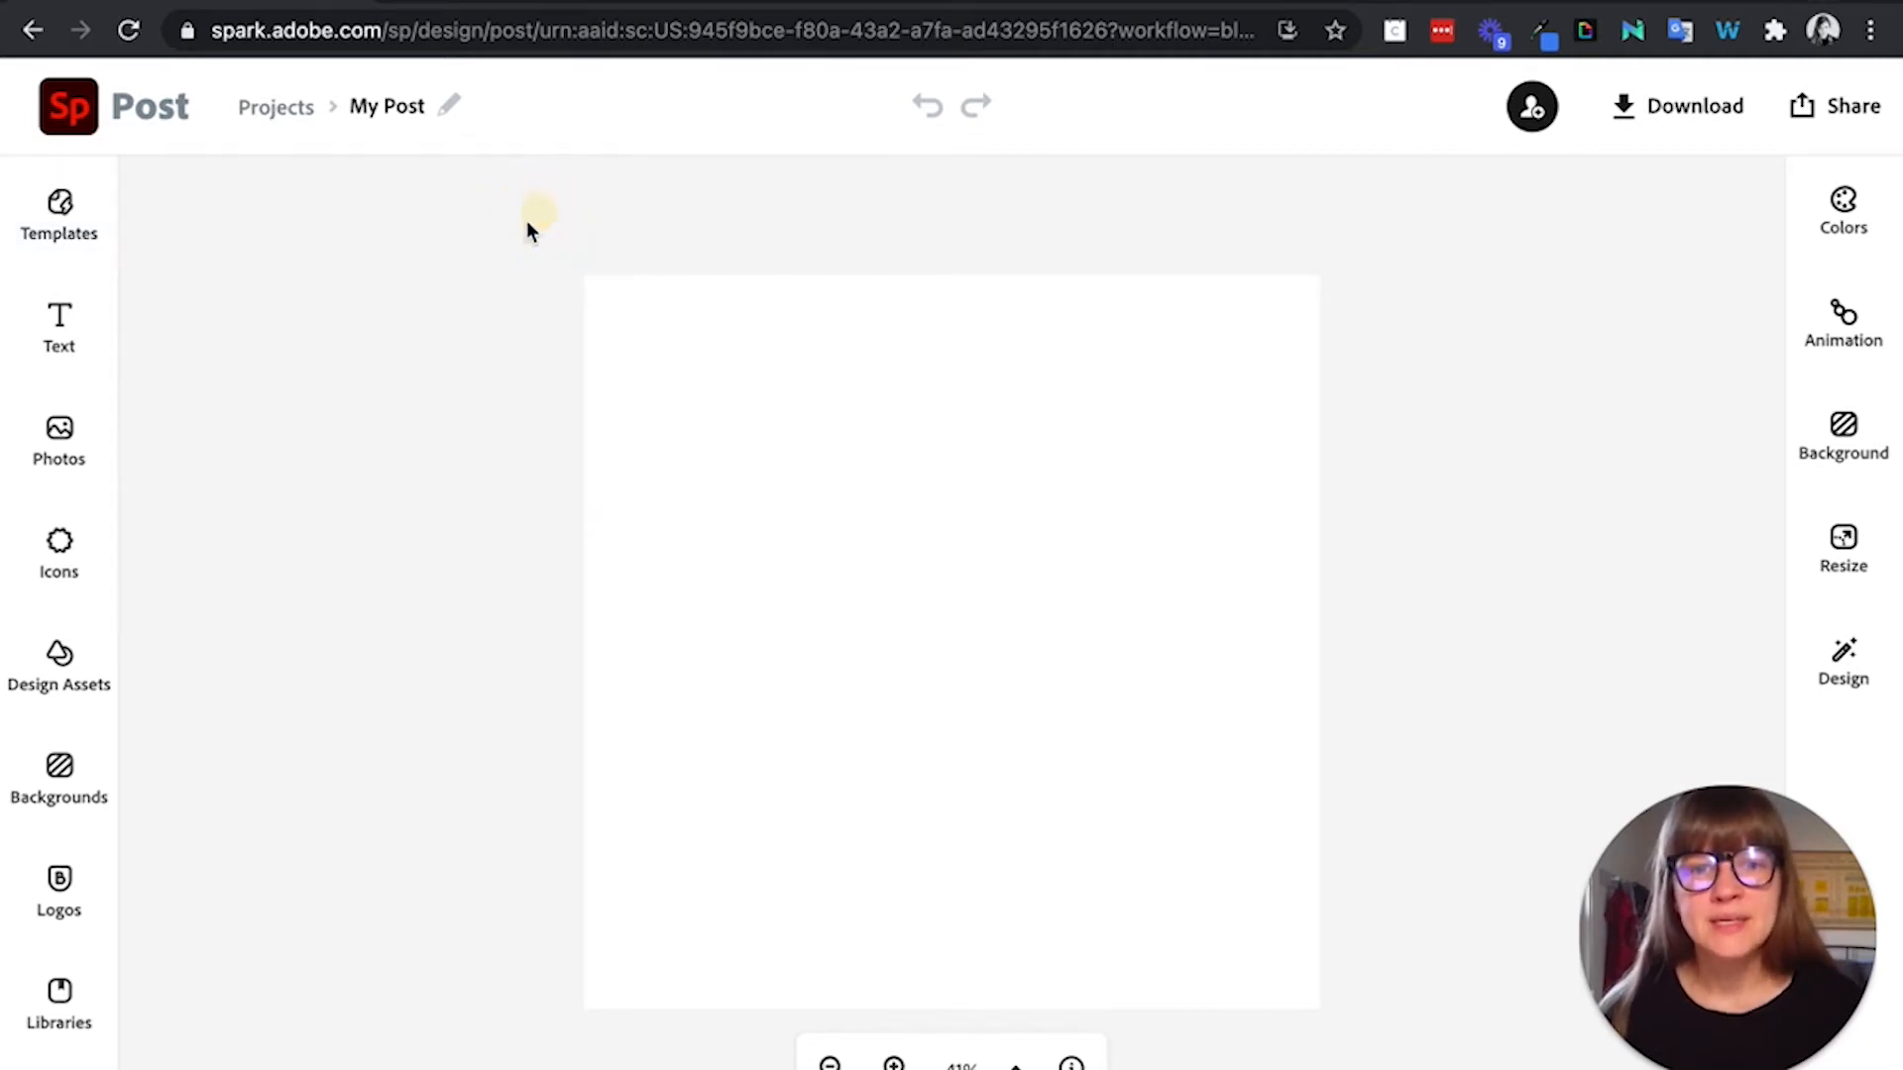
Step: Search the backgrounds for "space" and add the purple and red nebula image to the canvas
click(77, 803)
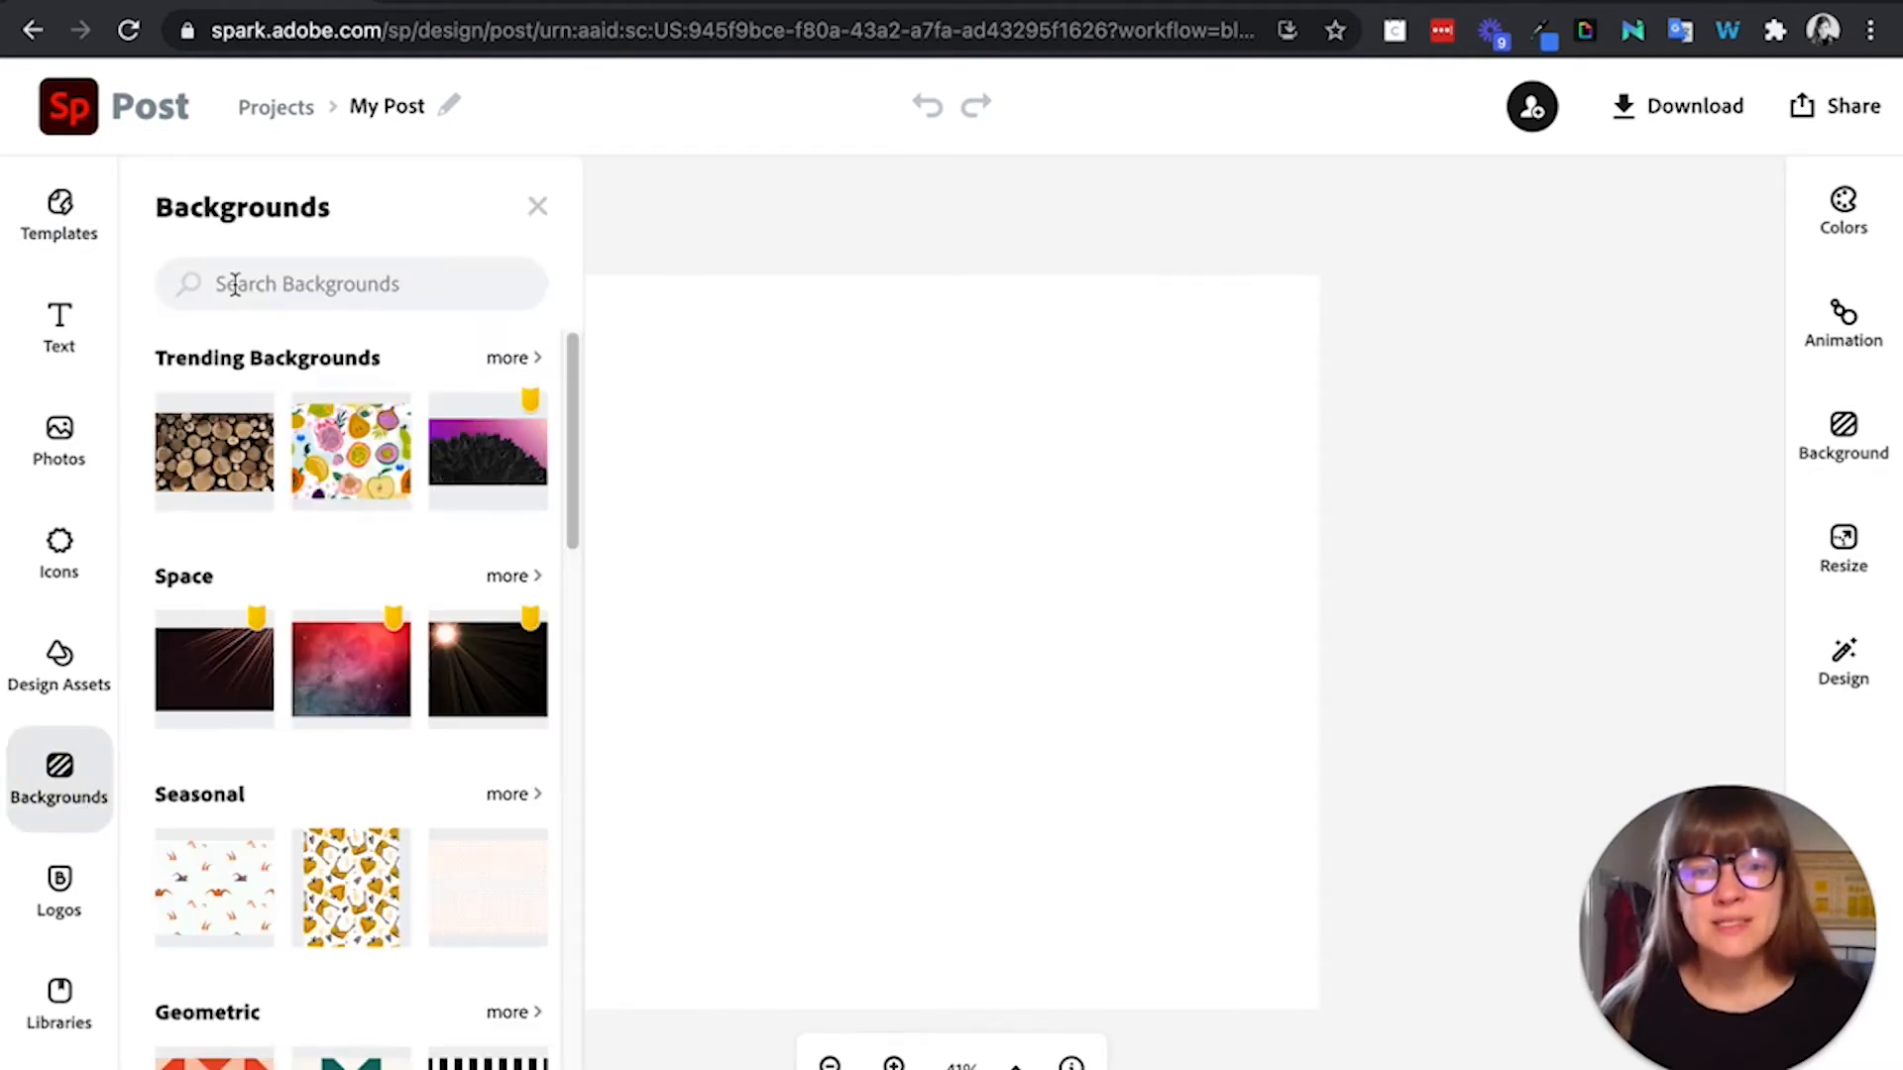
click(267, 288)
text(space)
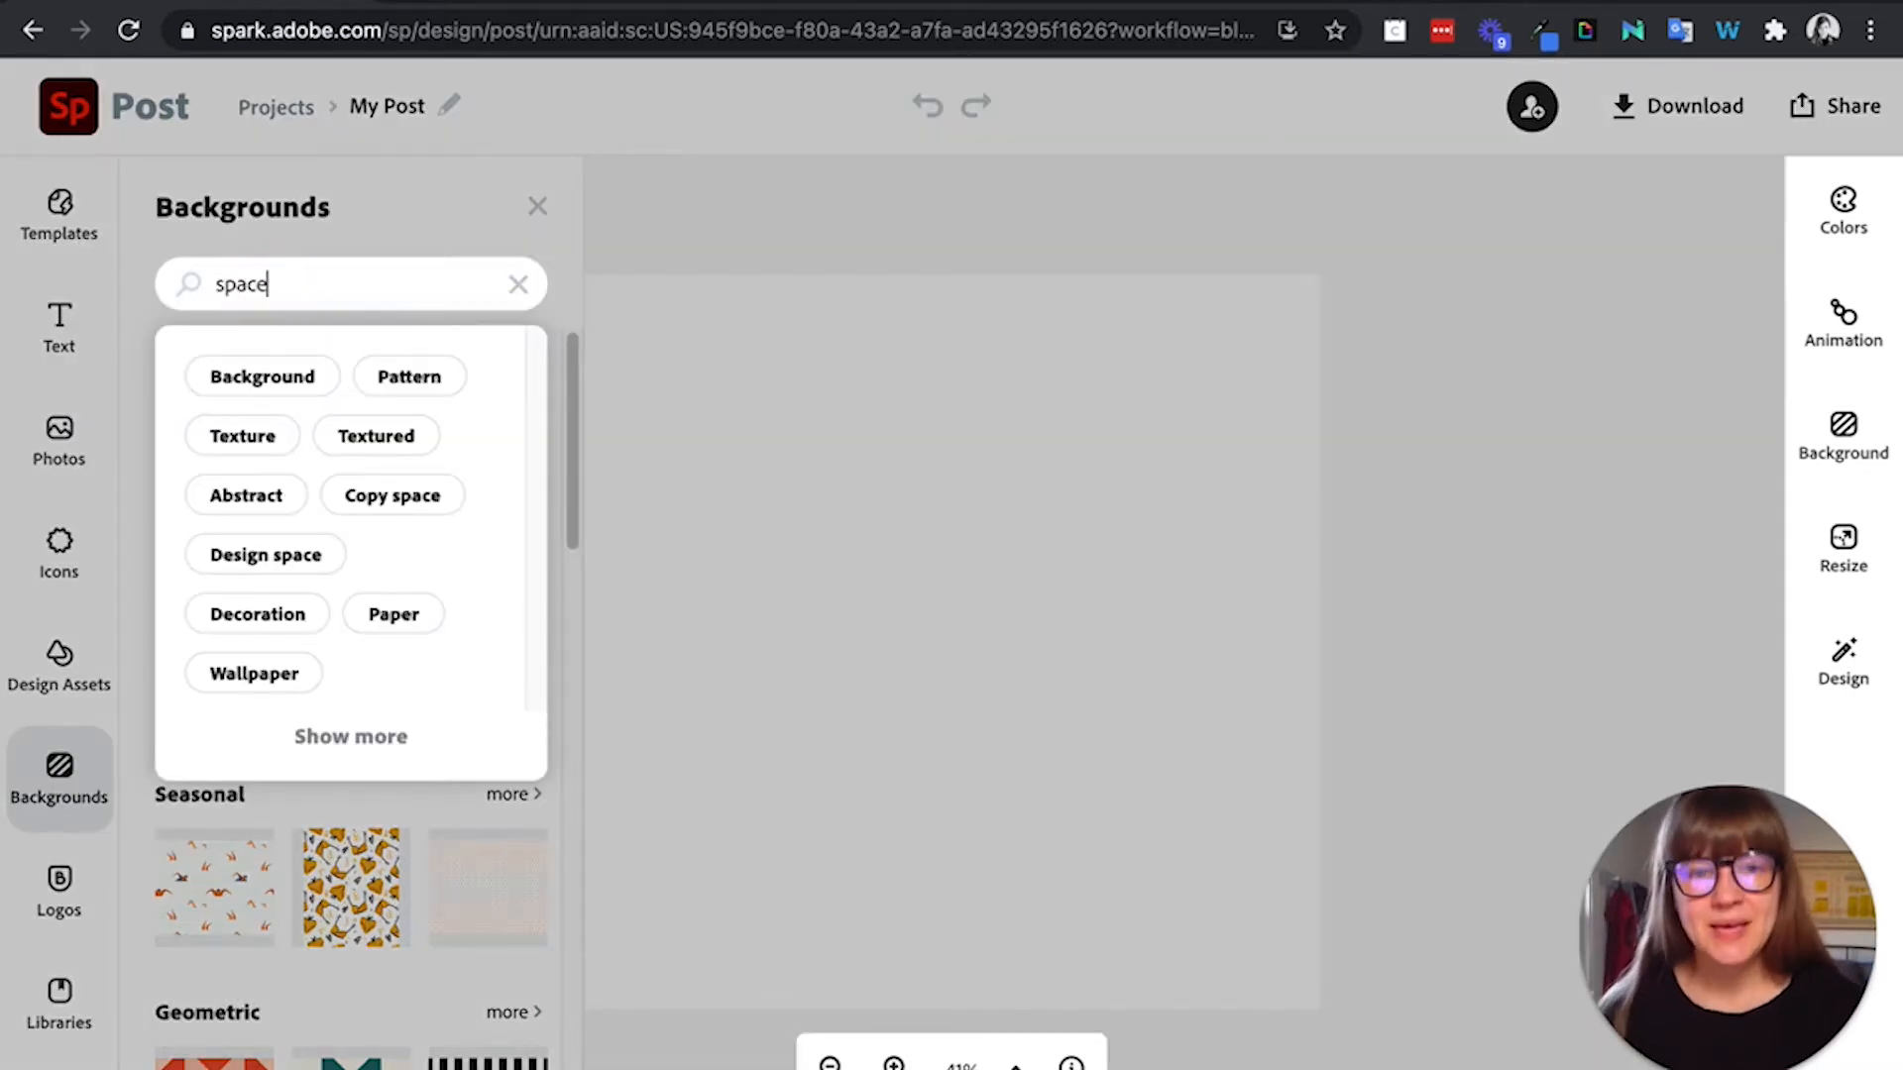
key(Return)
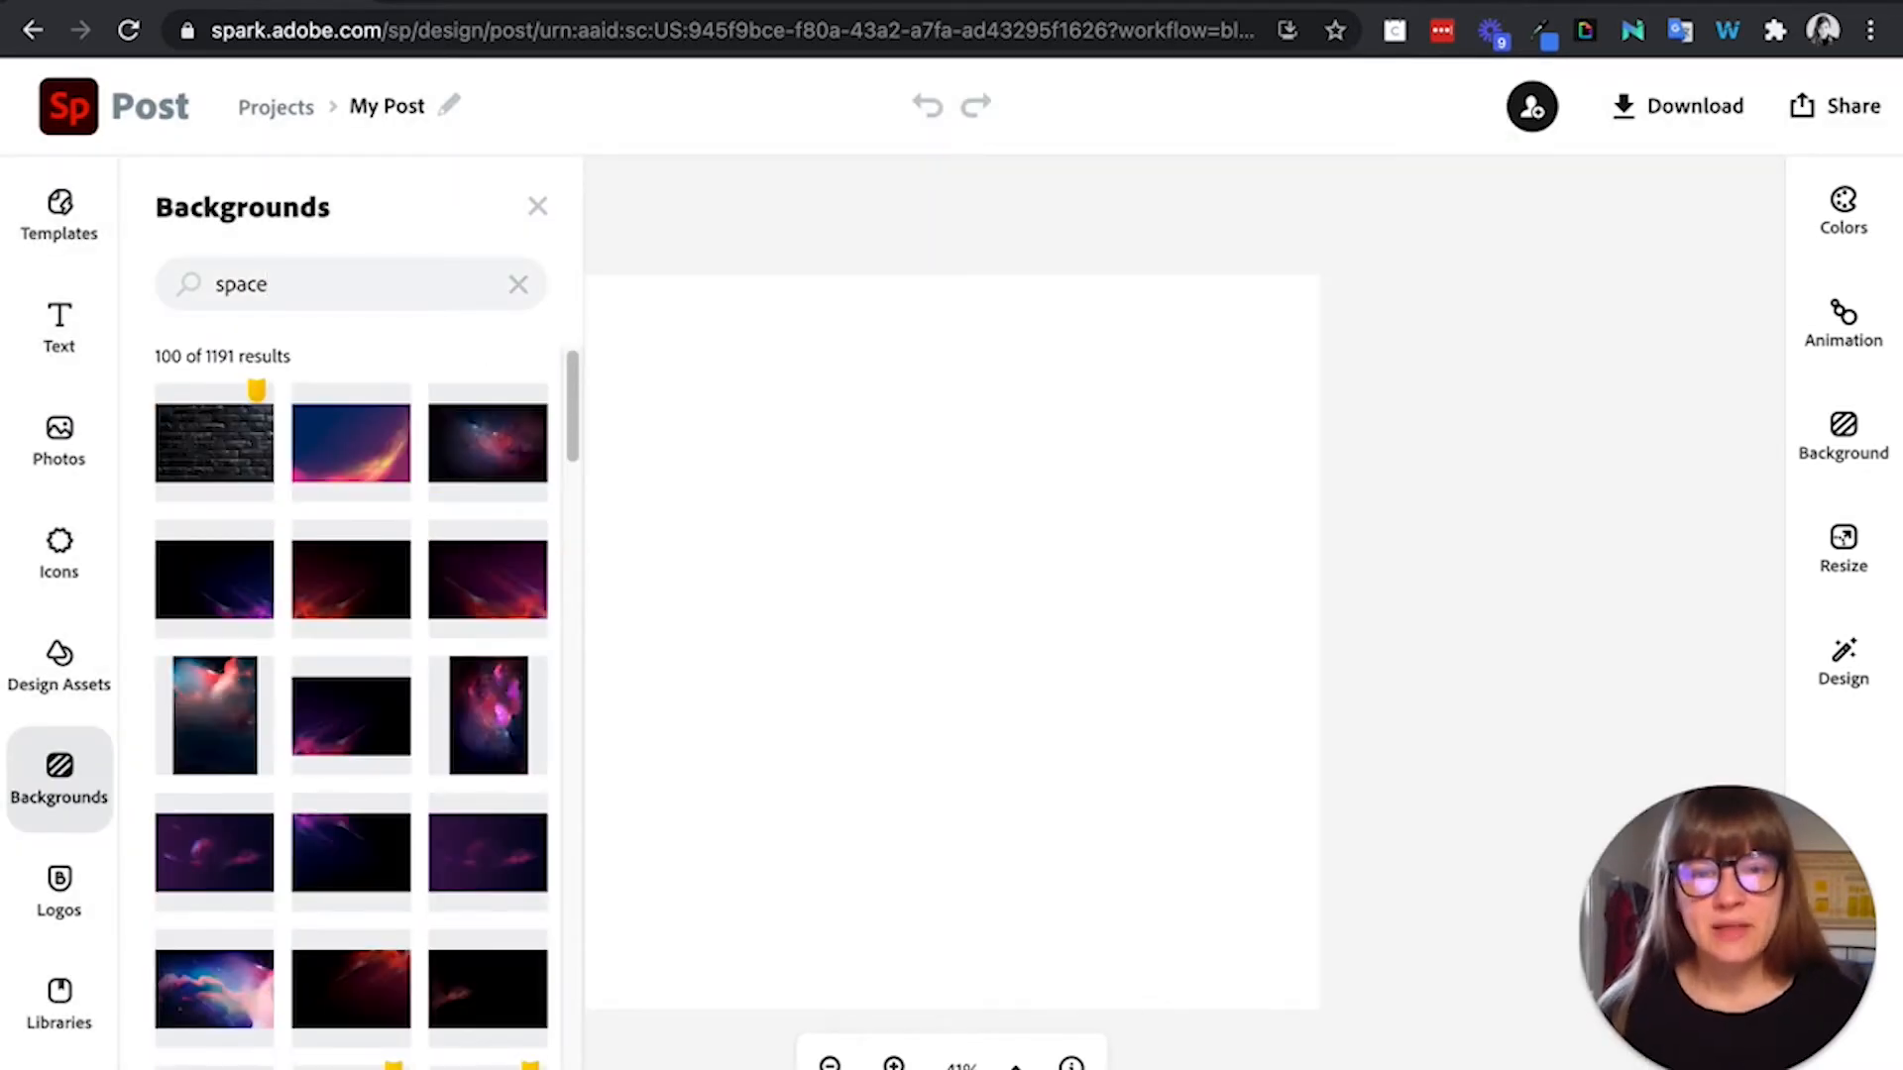
scroll(510, 734, down, 1)
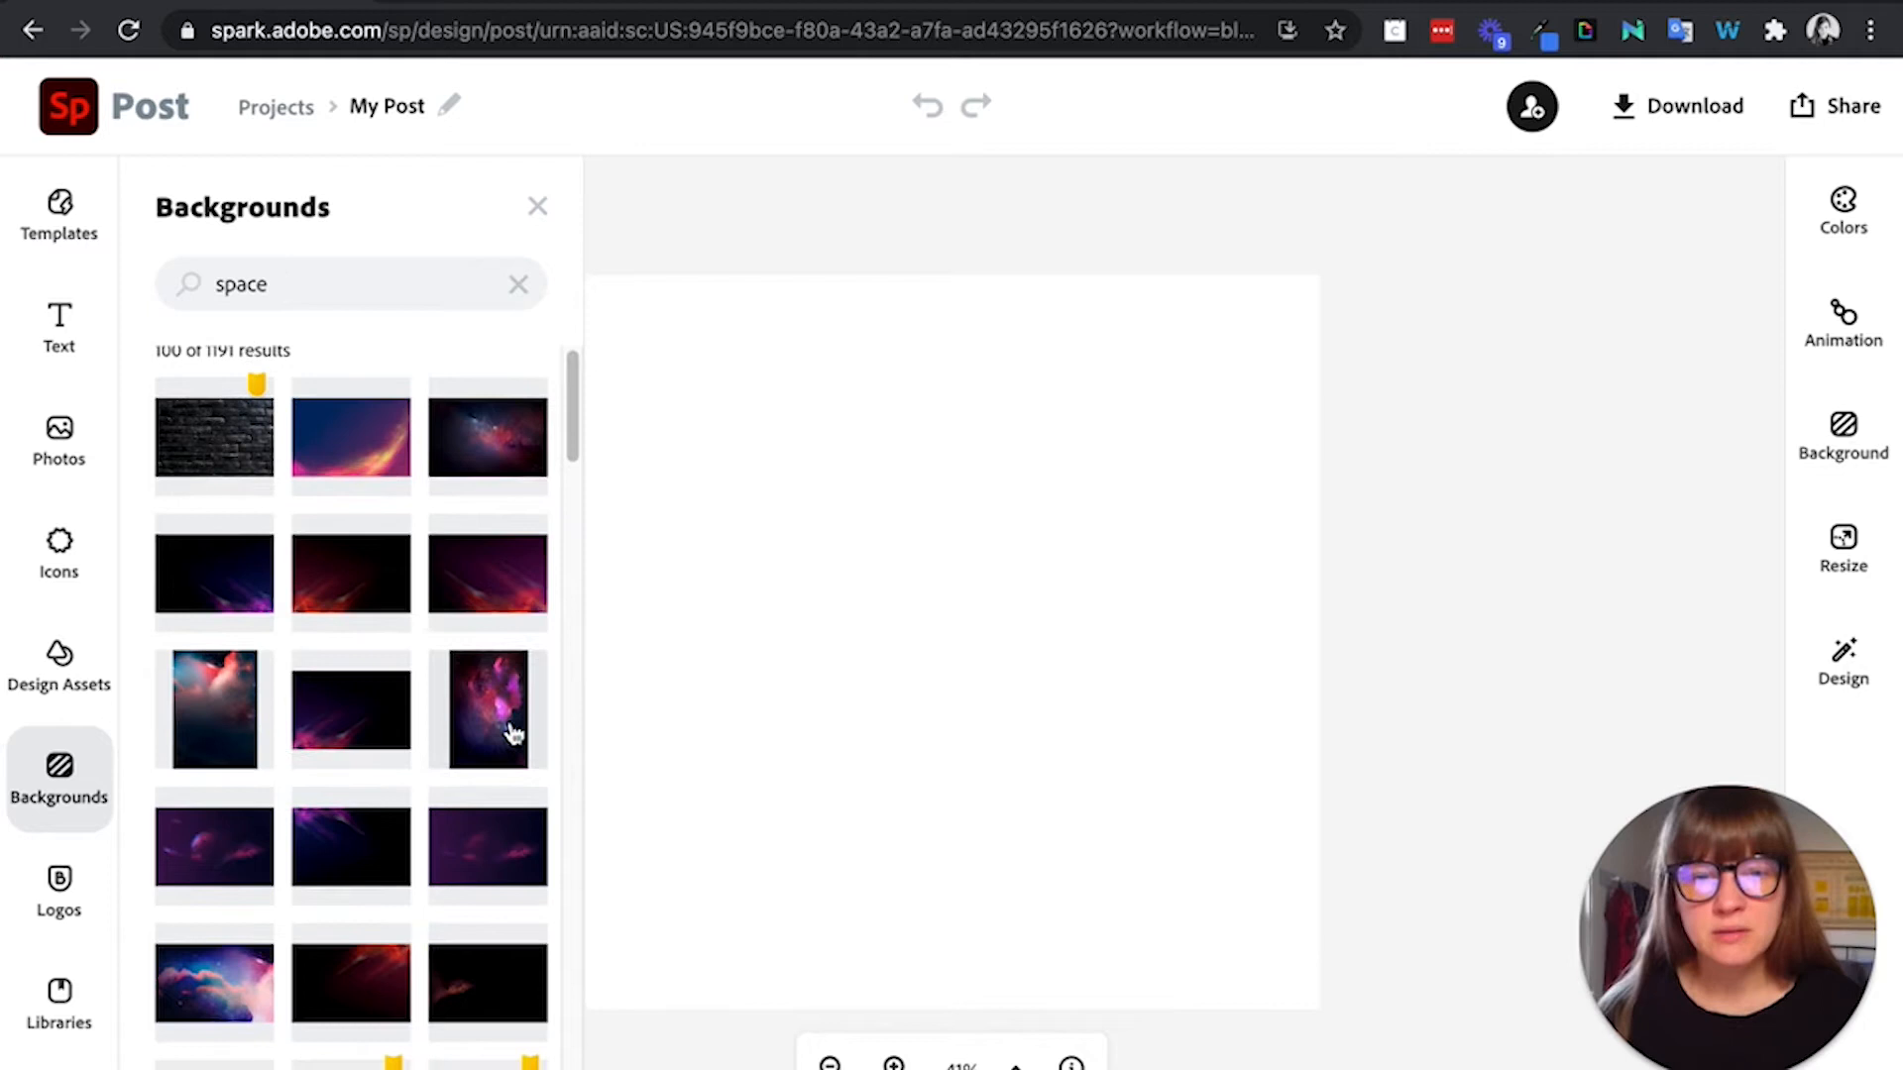
click(487, 592)
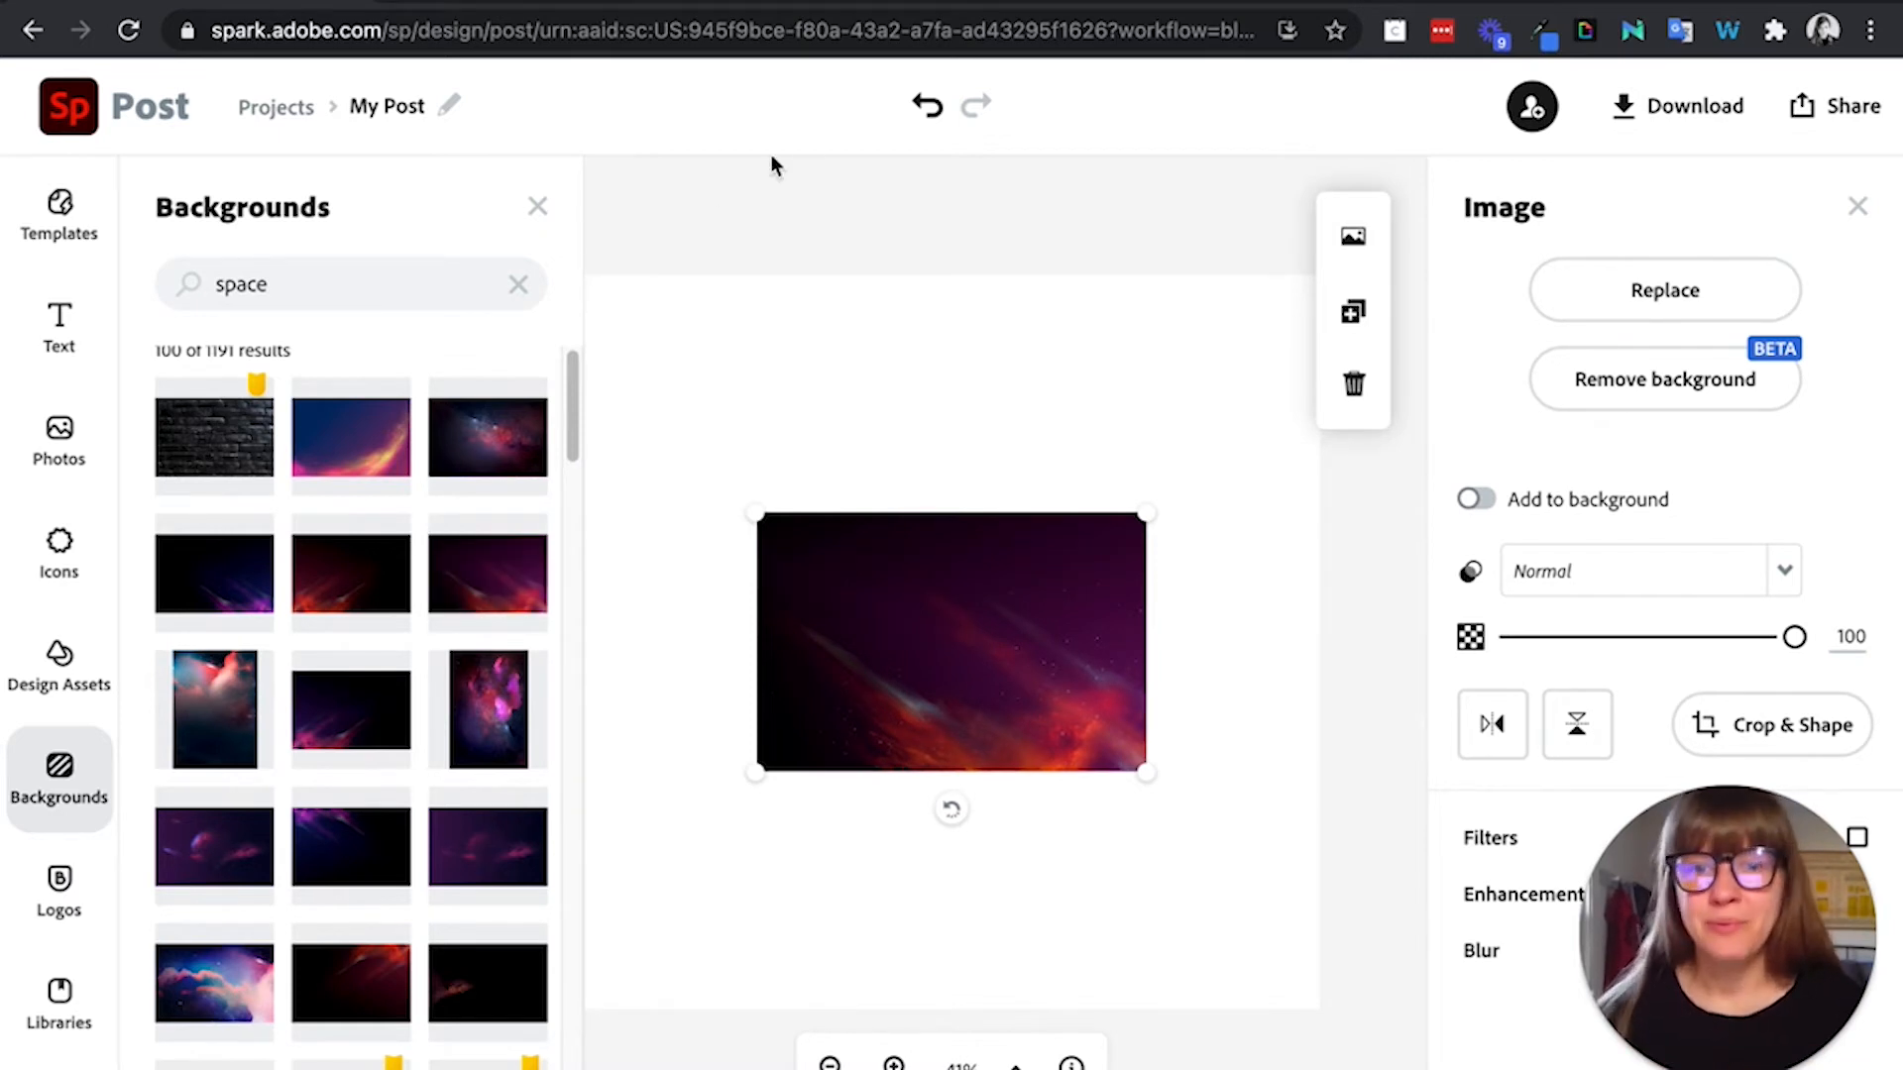
click(537, 208)
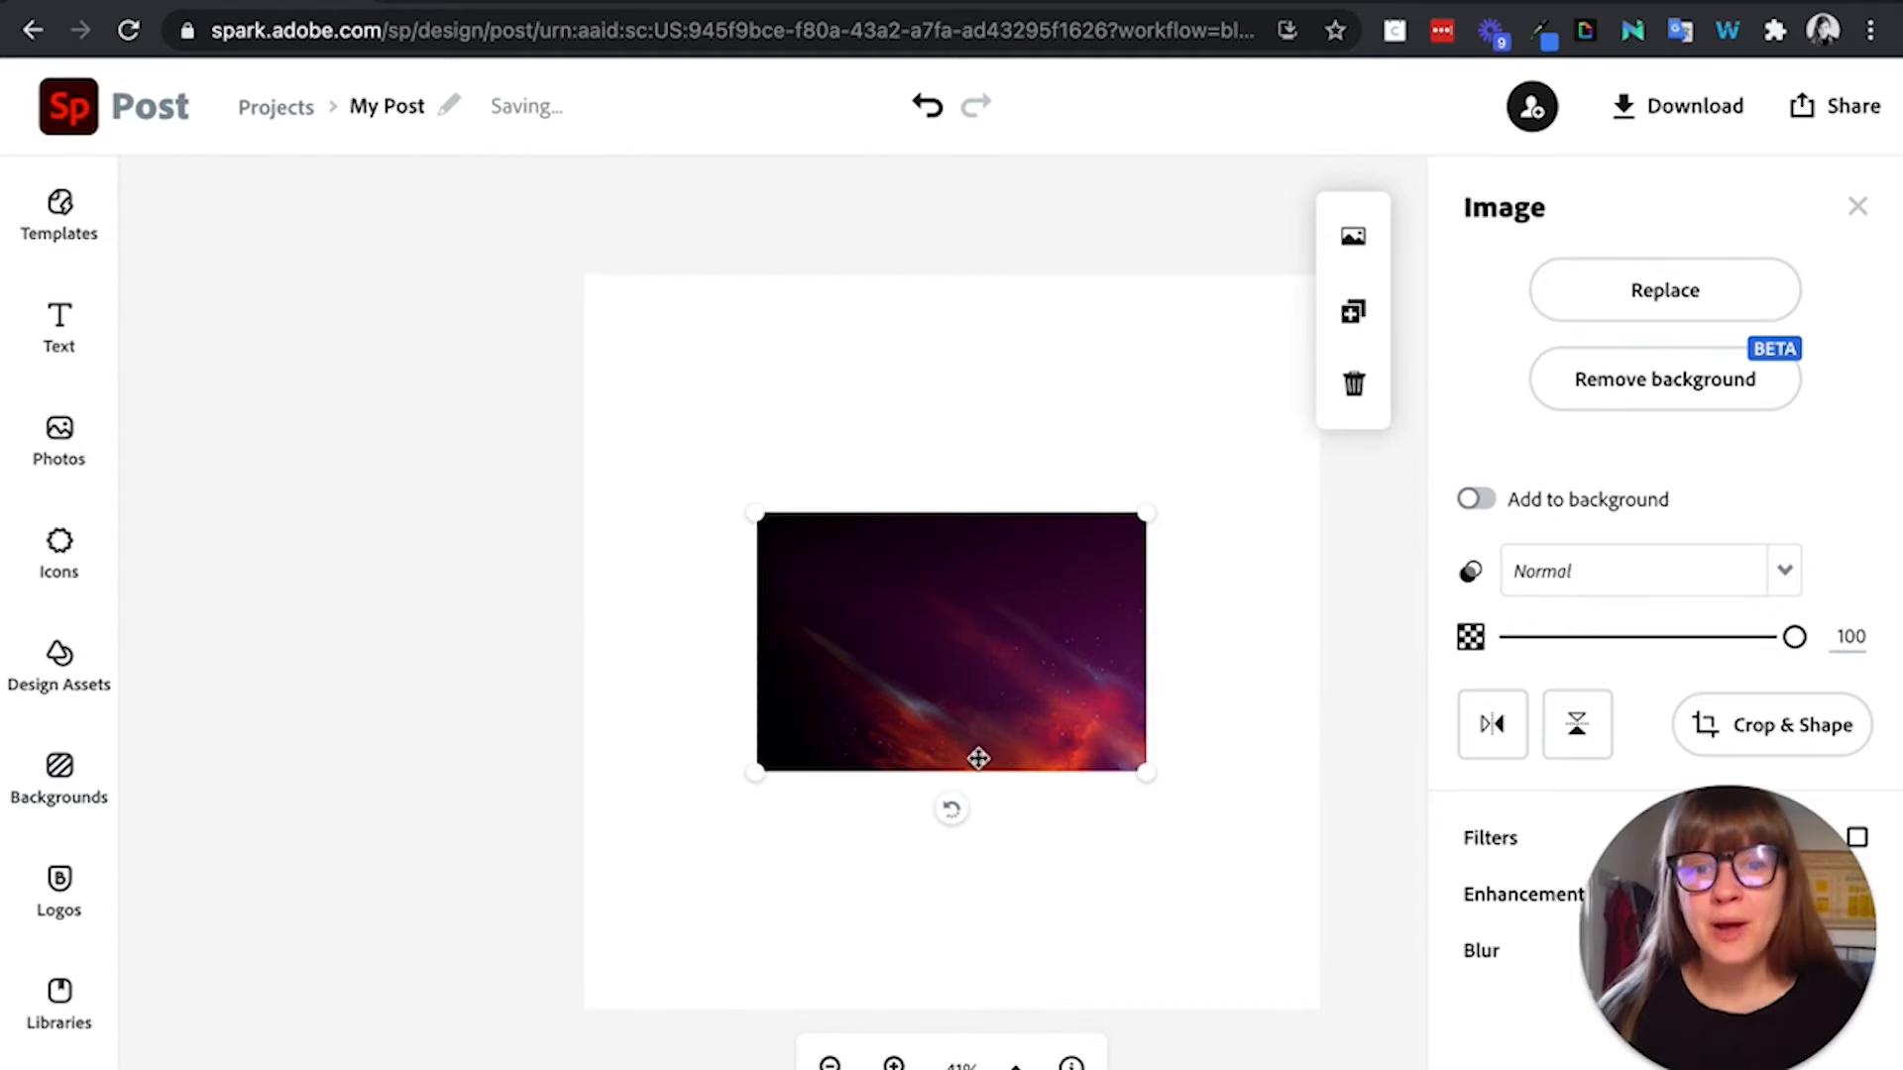
Step: Enlarge and reposition the space image so that it covers the whole canvas
drag(957, 680, 723, 414)
drag(928, 510, 1685, 1021)
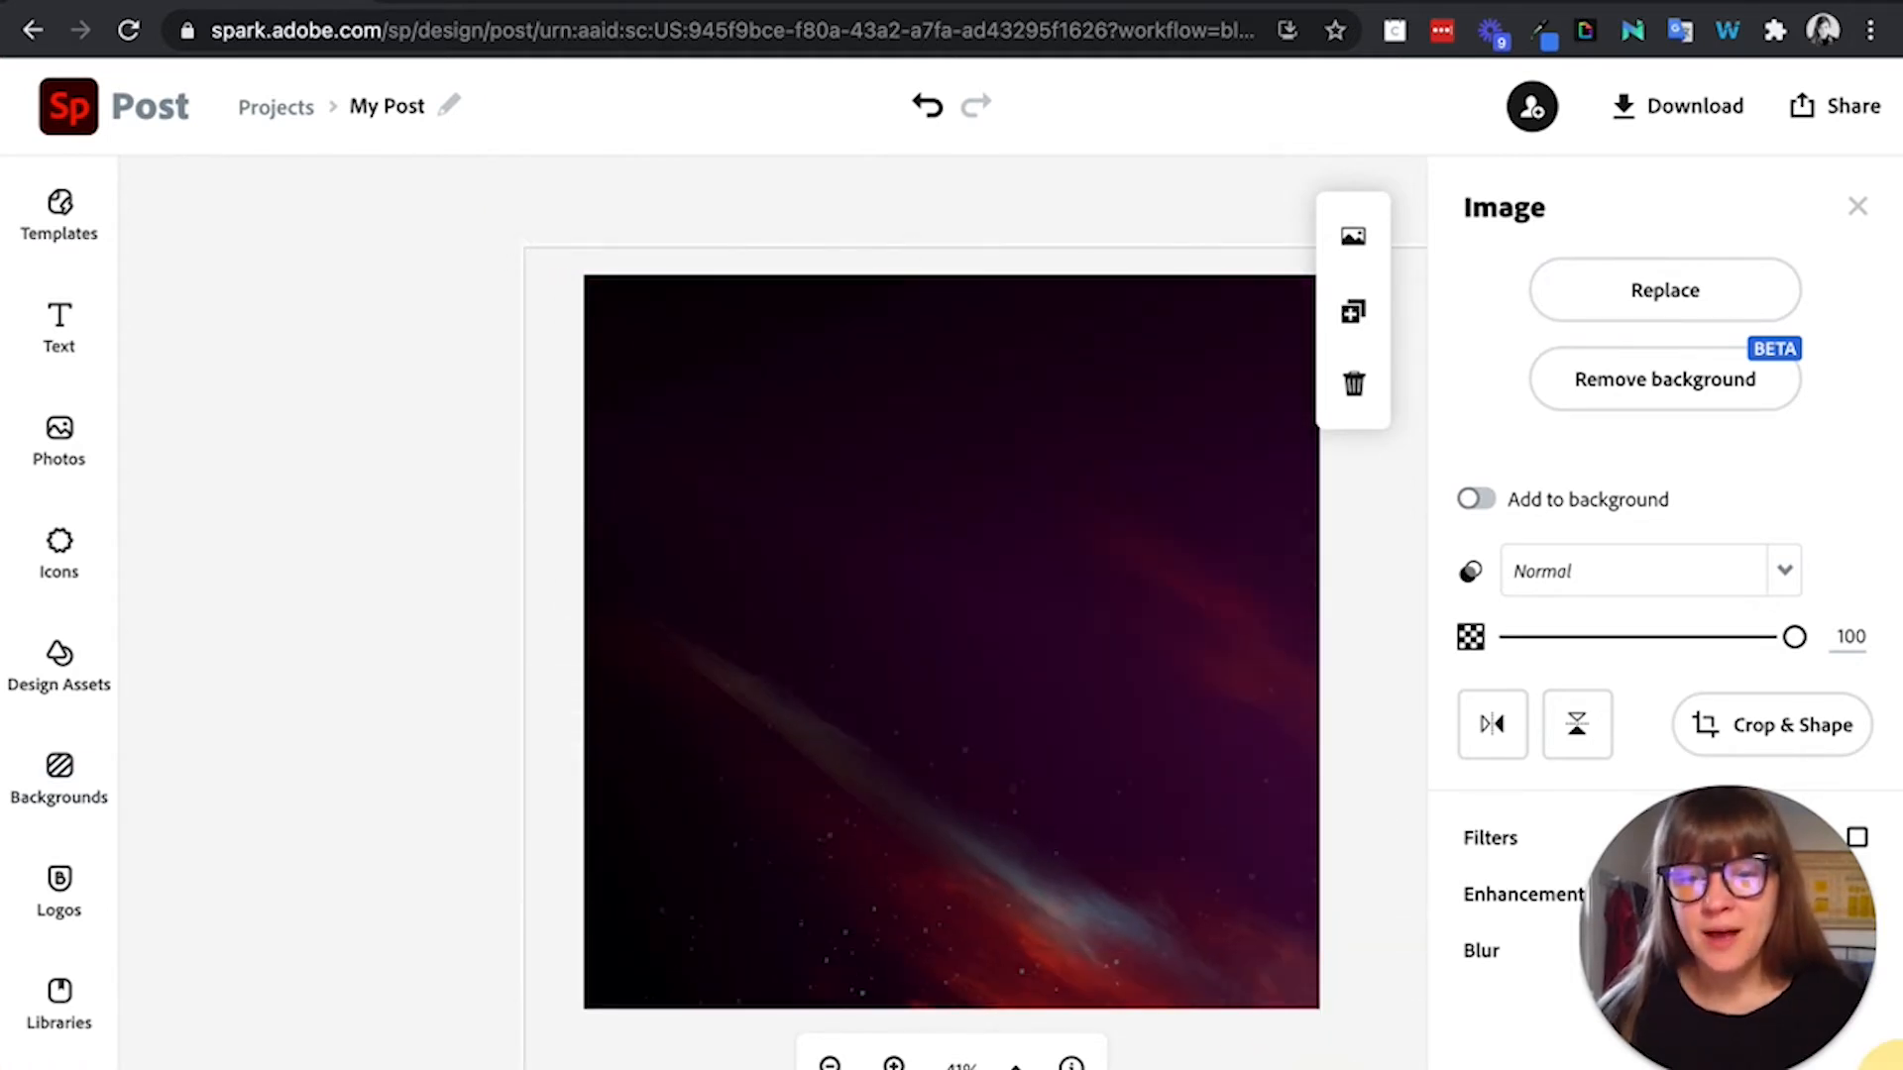
drag(899, 596, 988, 699)
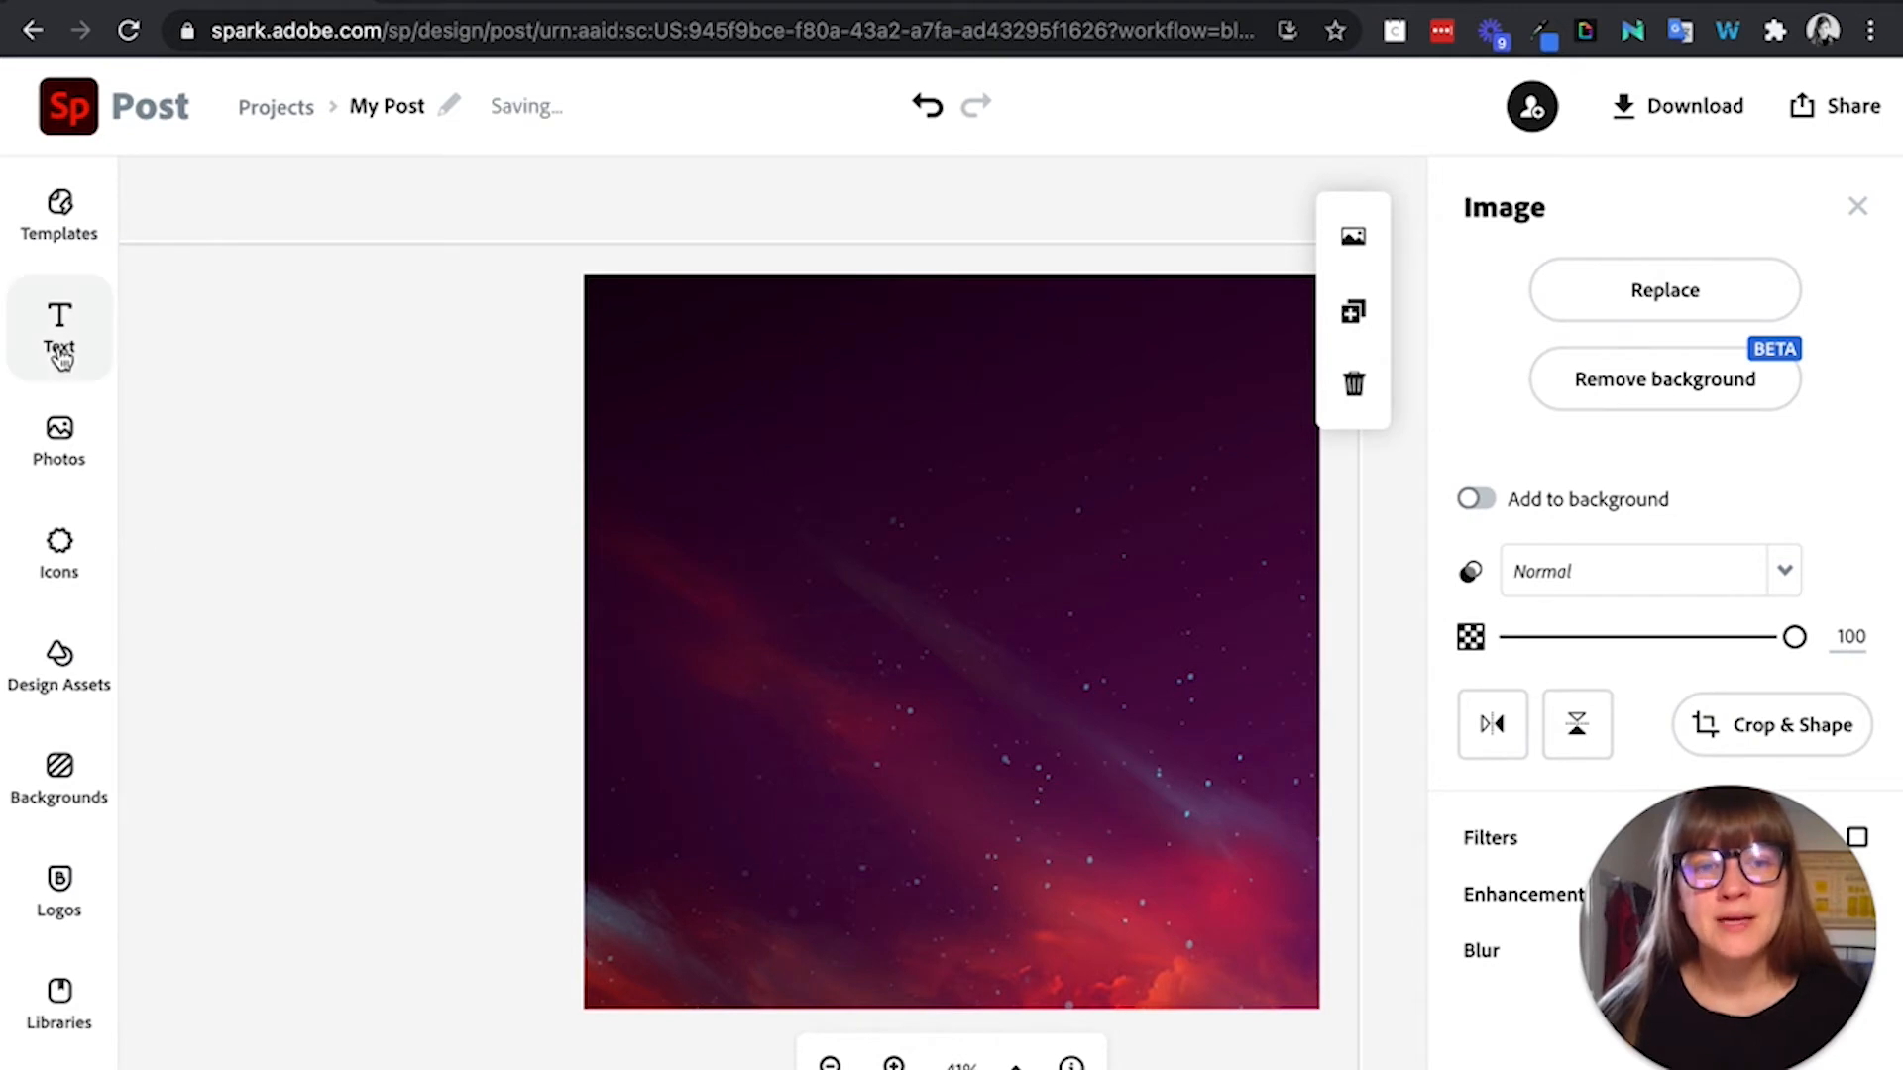
Step: Add the circular "Small Batch • Hand Crafted" text design to the canvas
click(62, 359)
scroll(404, 698, down, 3)
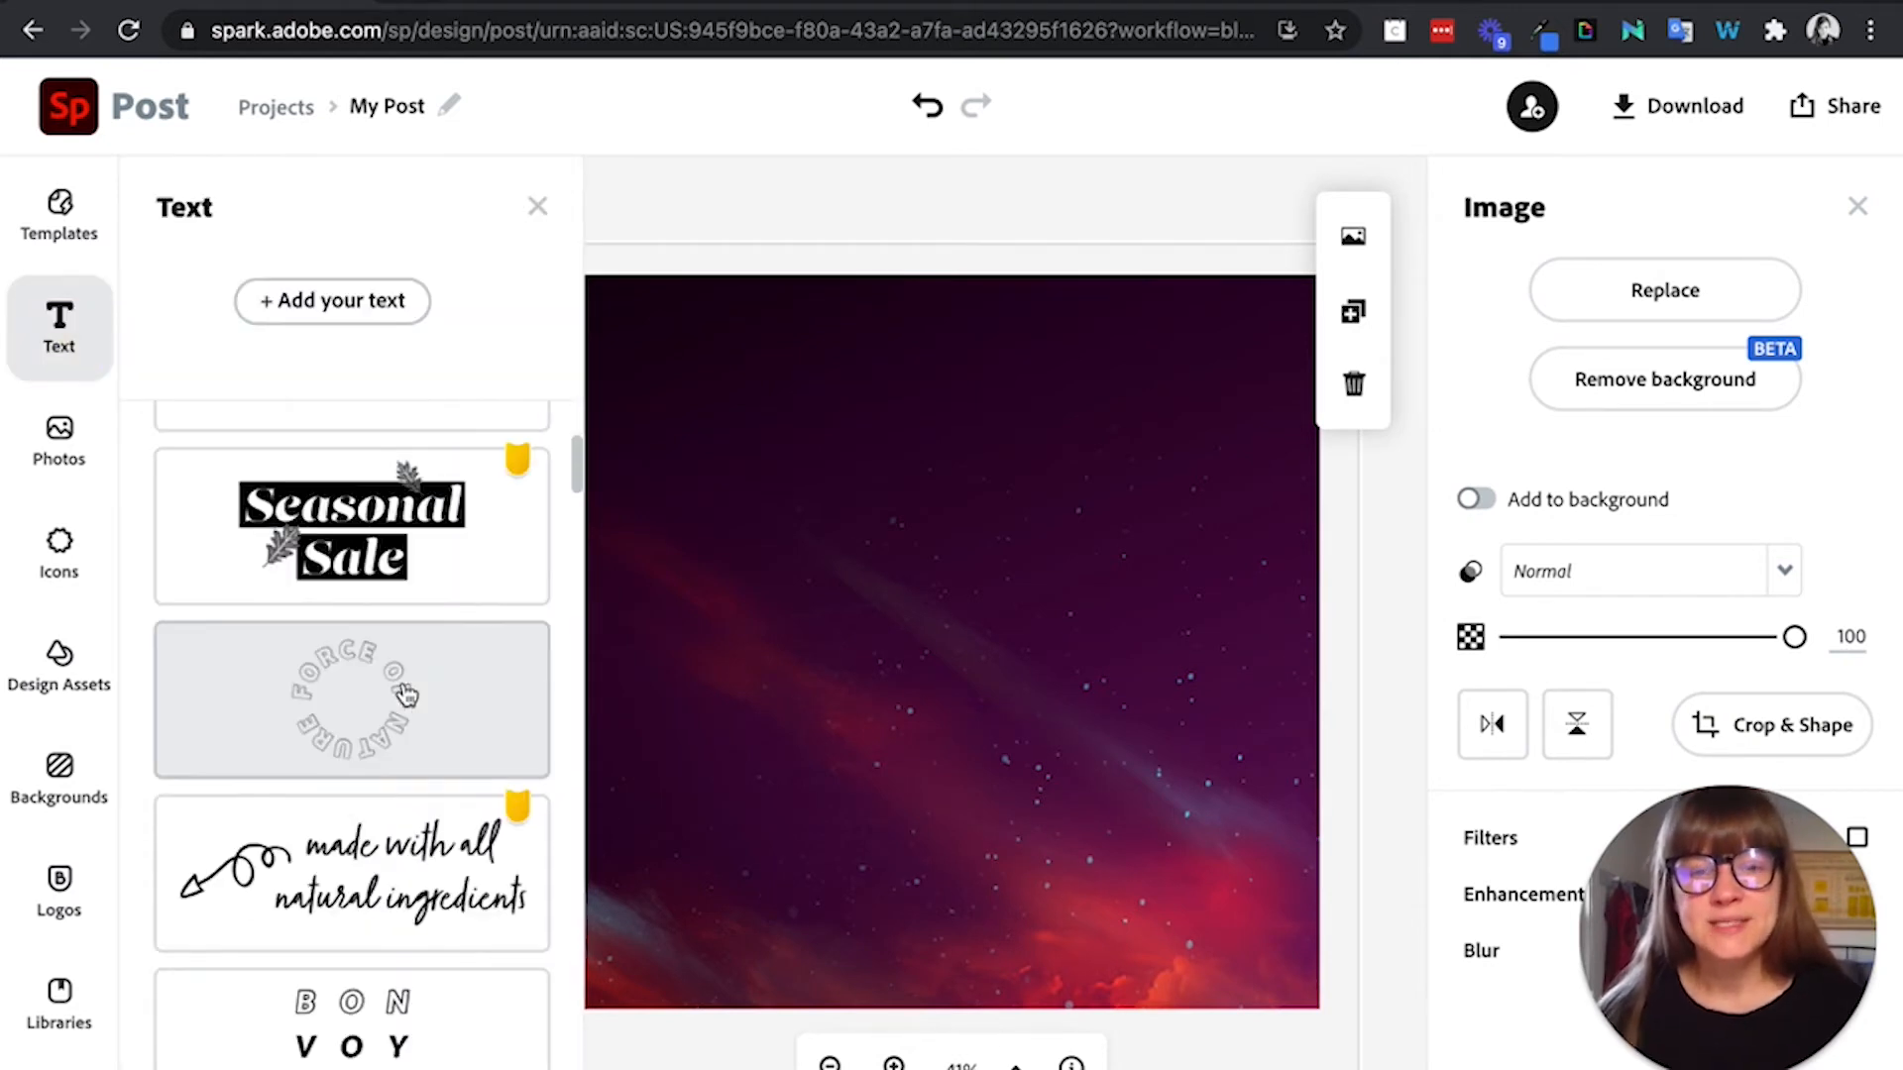
scroll(406, 694, down, 6)
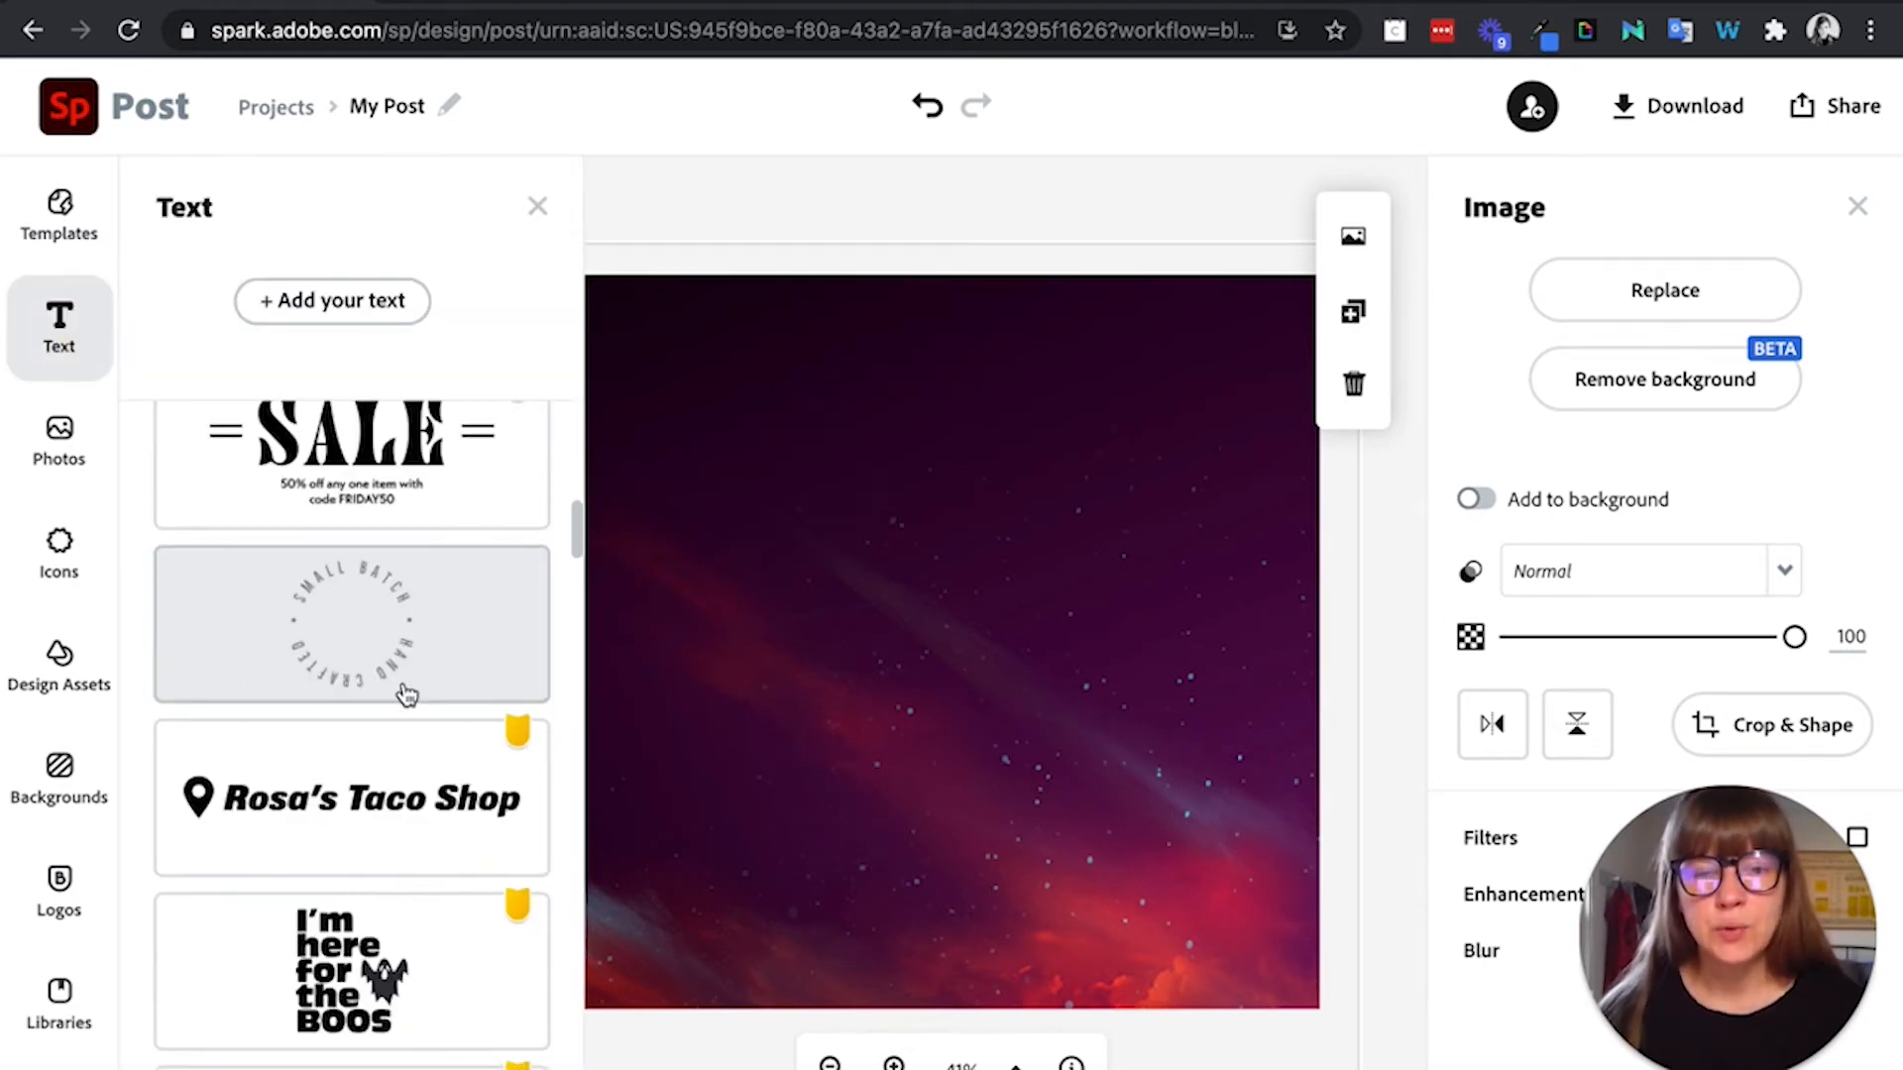
click(388, 609)
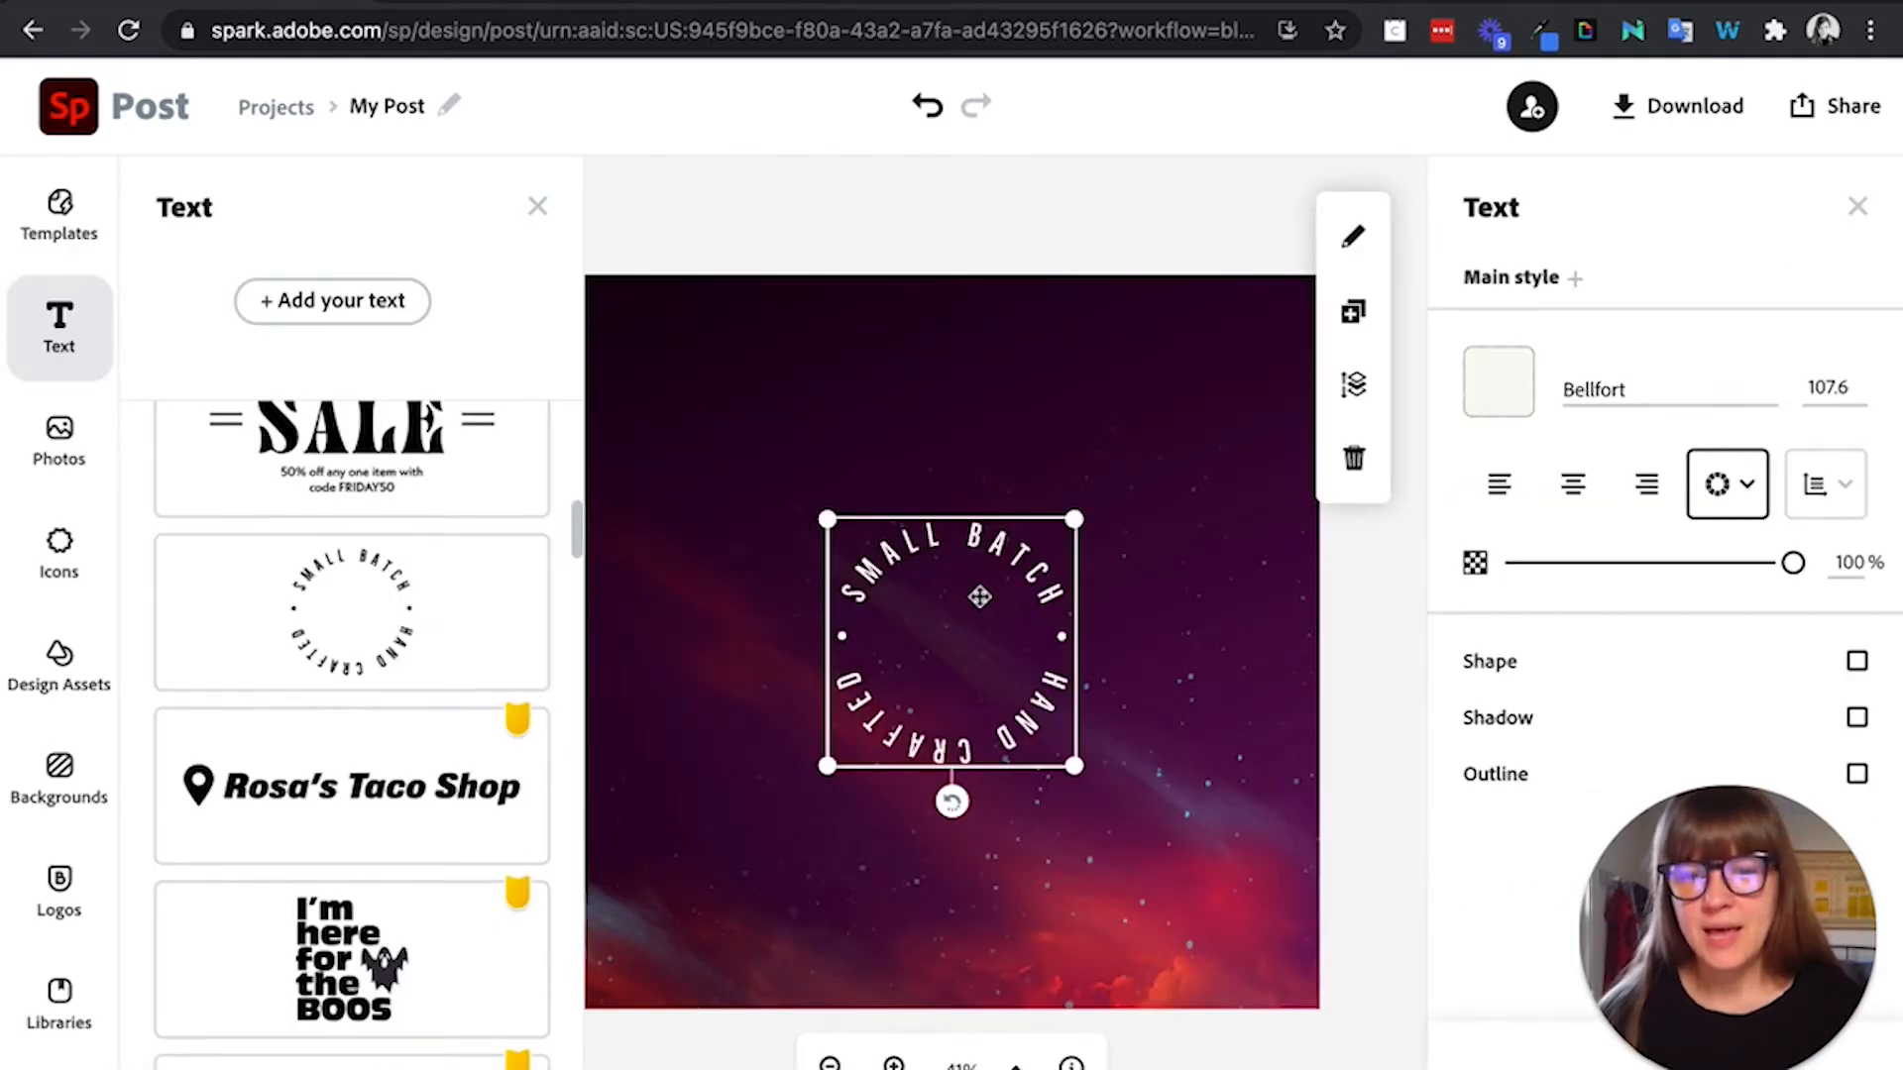
Step: Replace the circular text's wording with "Planet Earth" and enlarge it to fill most of the canvas
double_click(978, 594)
drag(688, 509, 448, 401)
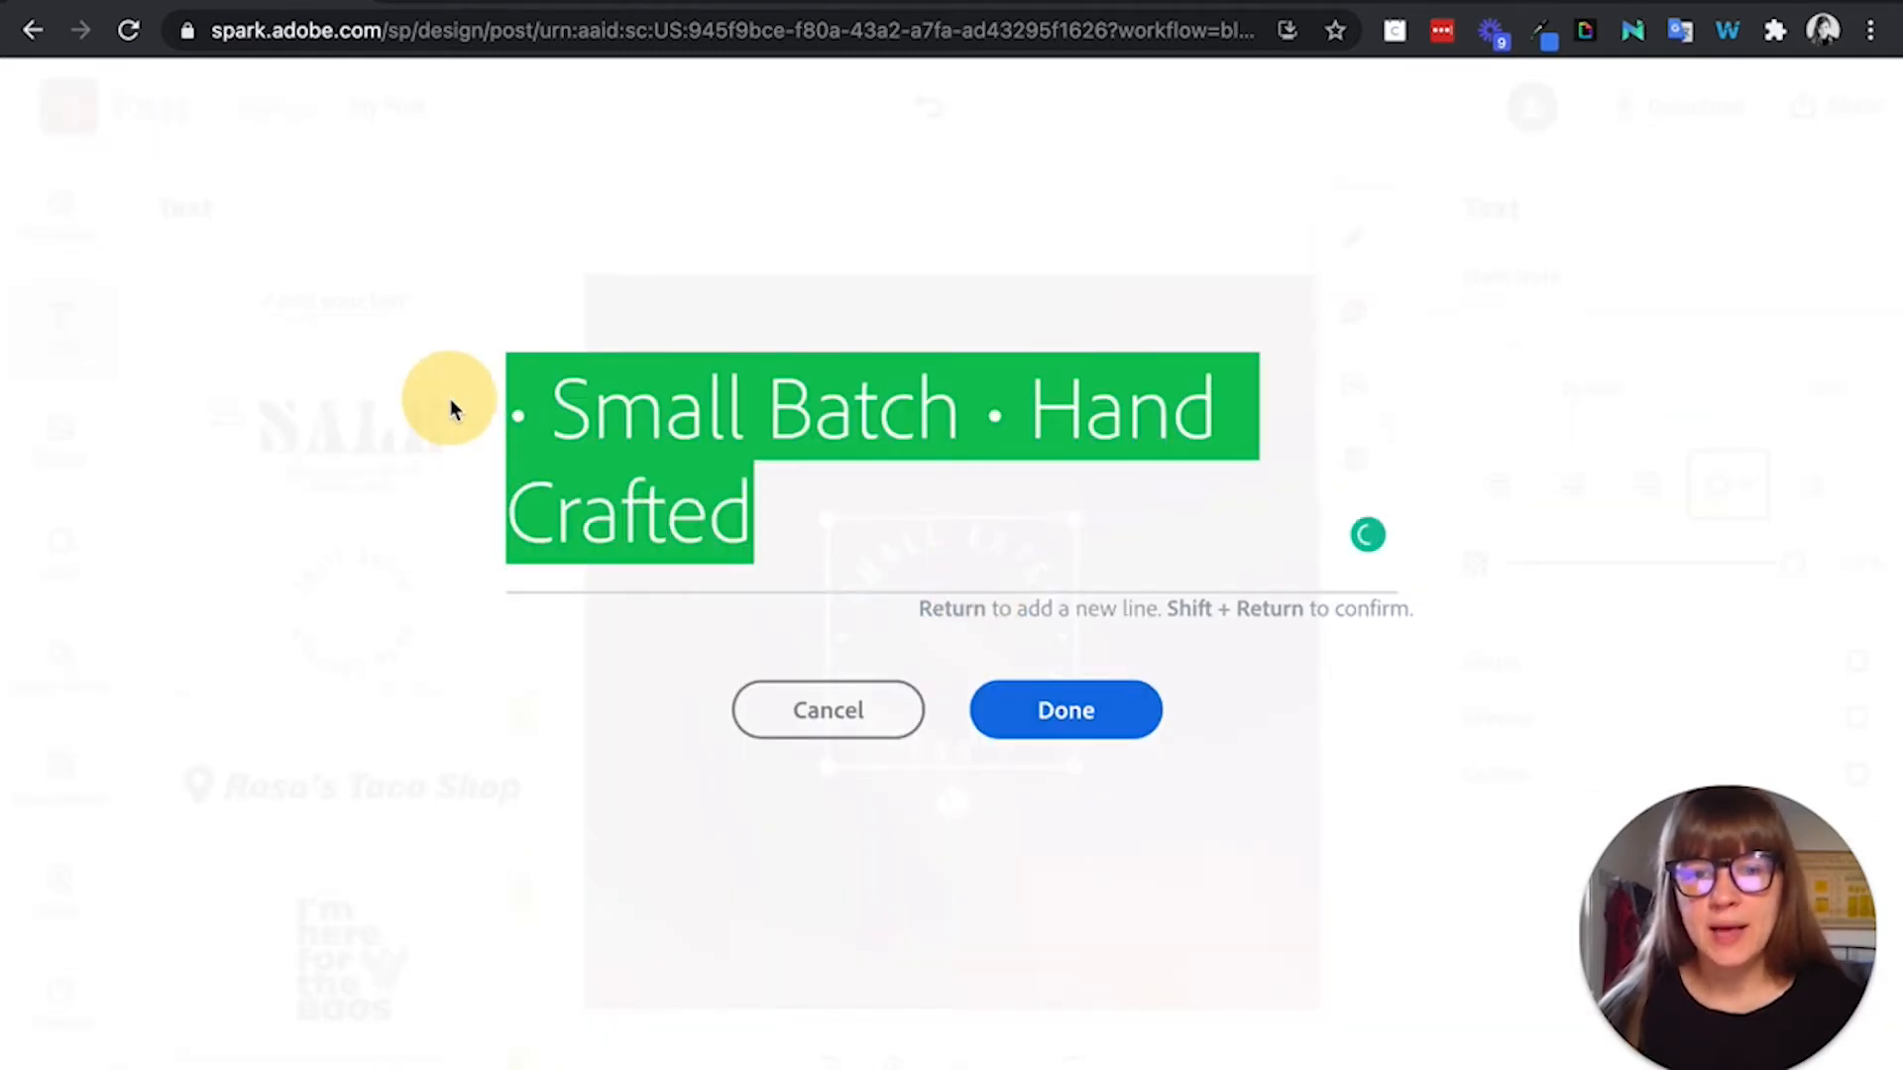
text(Plant)
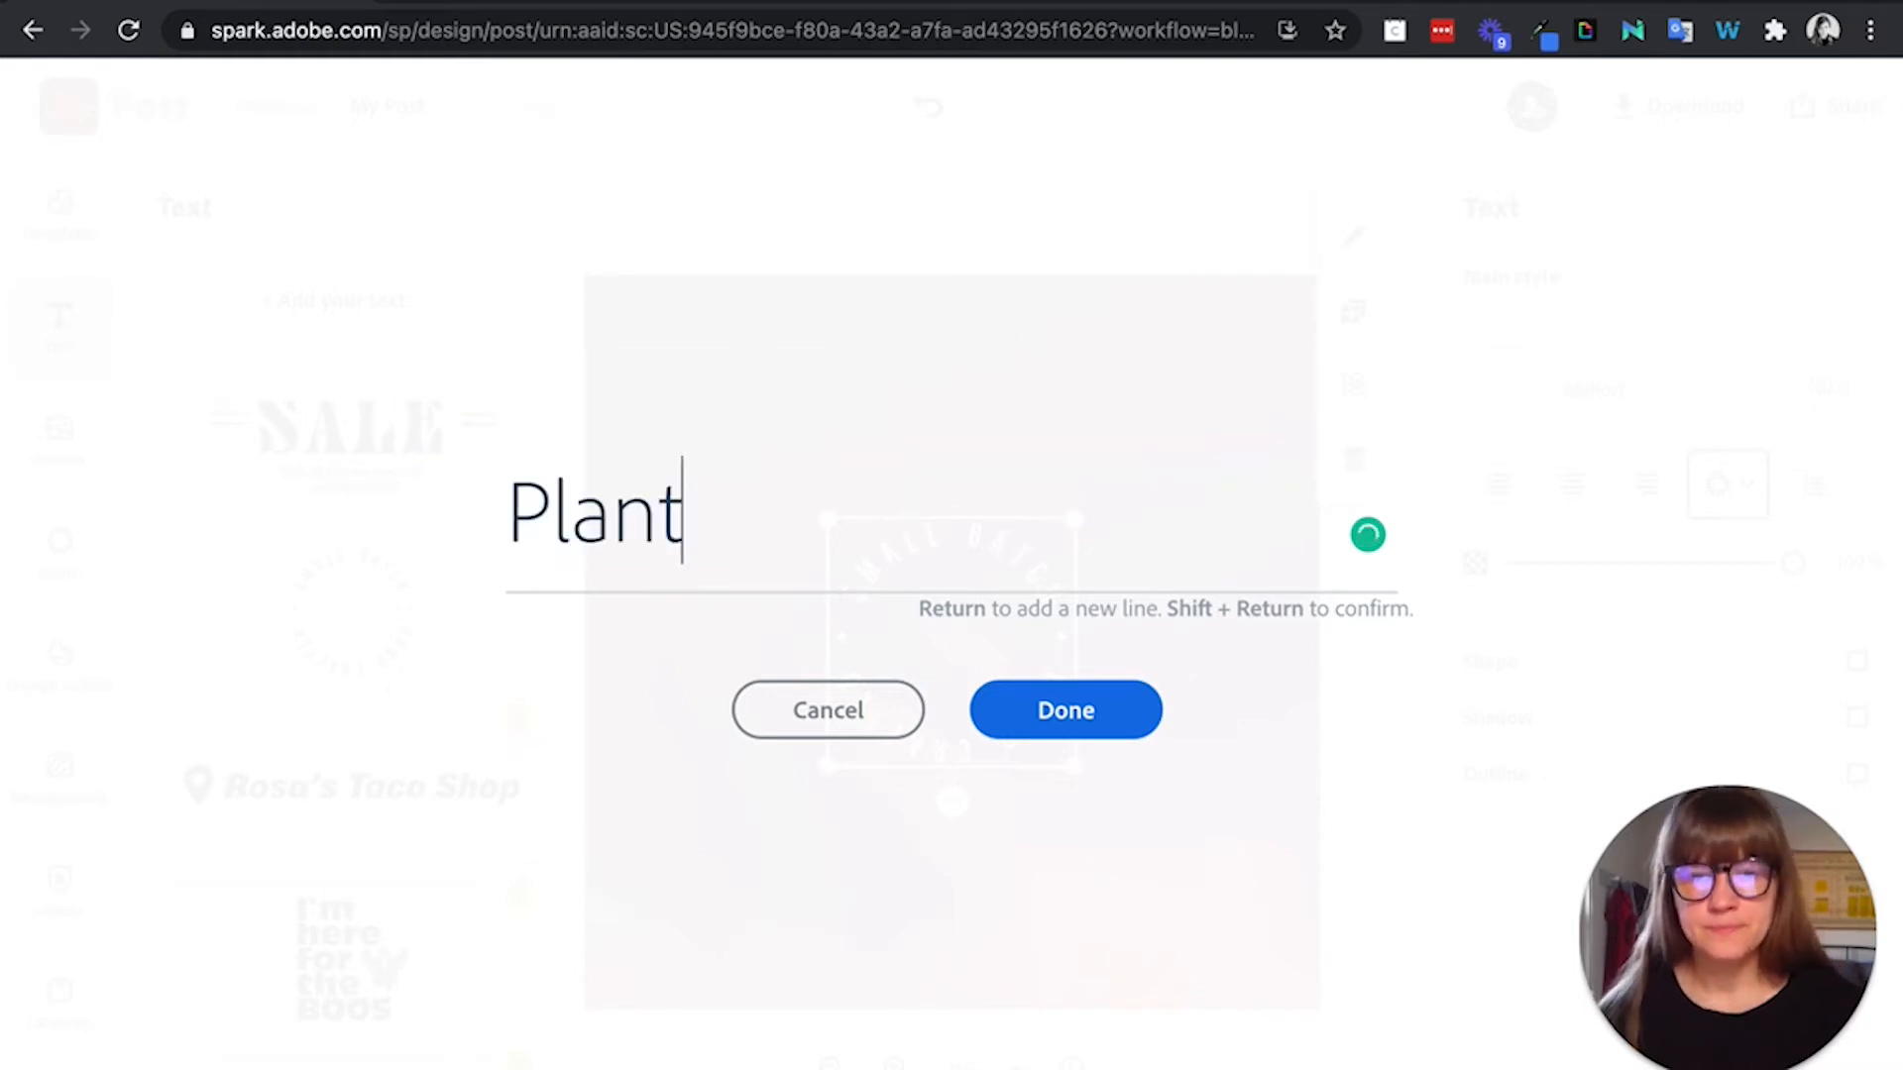
key(BackSpace)
text(et Eatth)
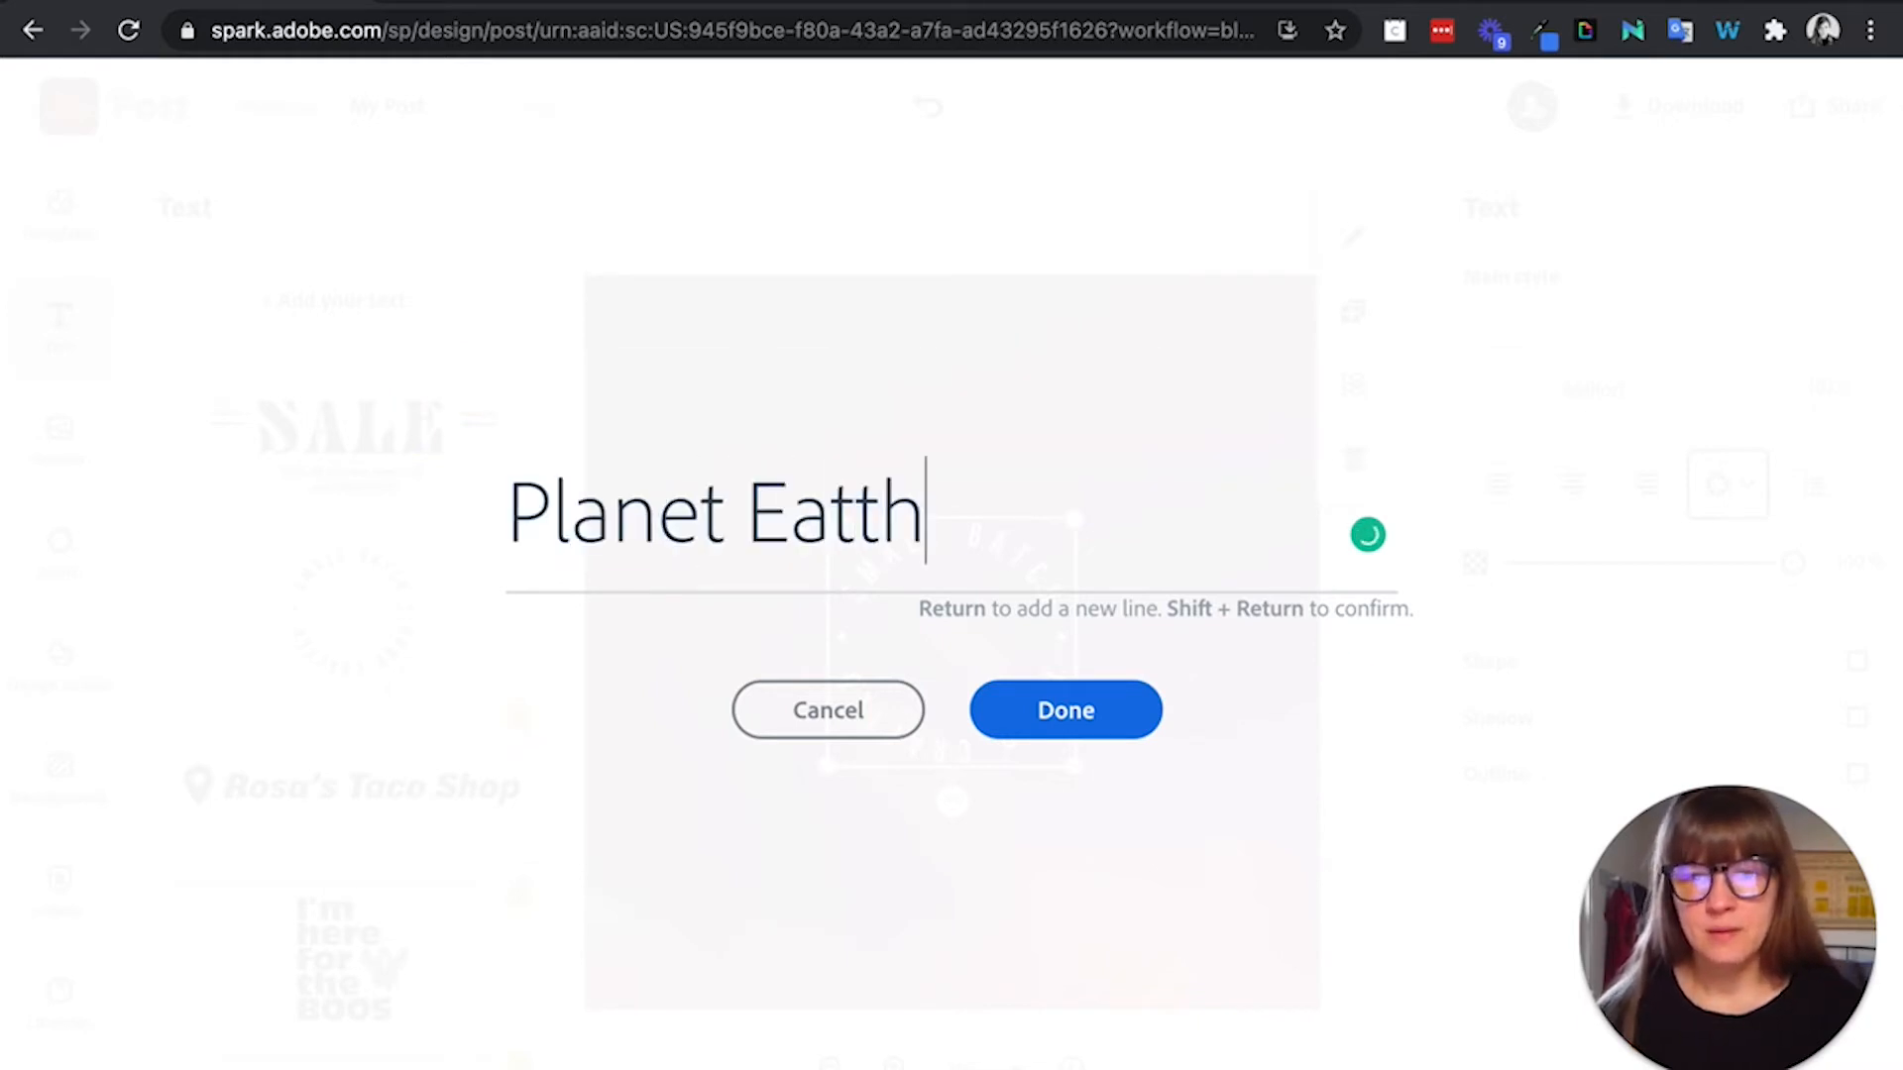
key(BackSpace)
key(BackSpace)
key(BackSpace)
text(rth)
click(1062, 710)
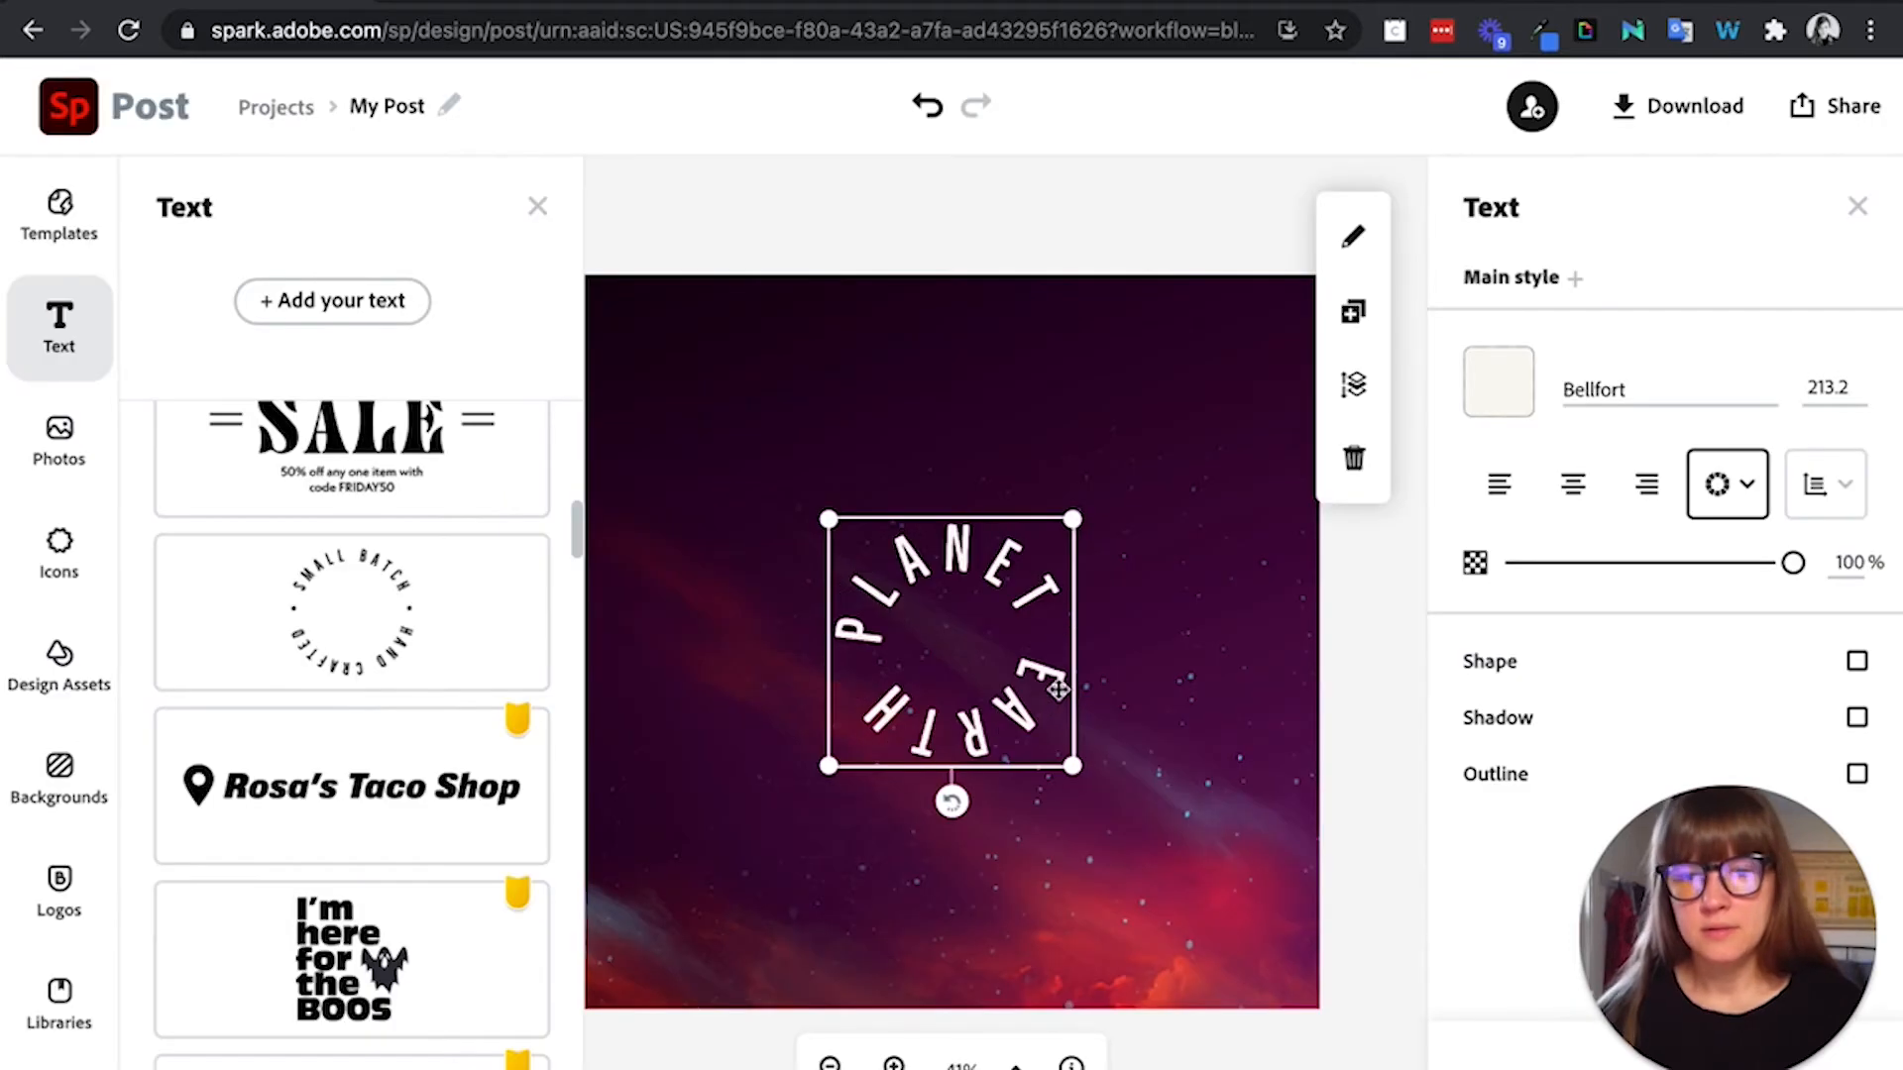
drag(978, 599, 1274, 966)
click(1089, 208)
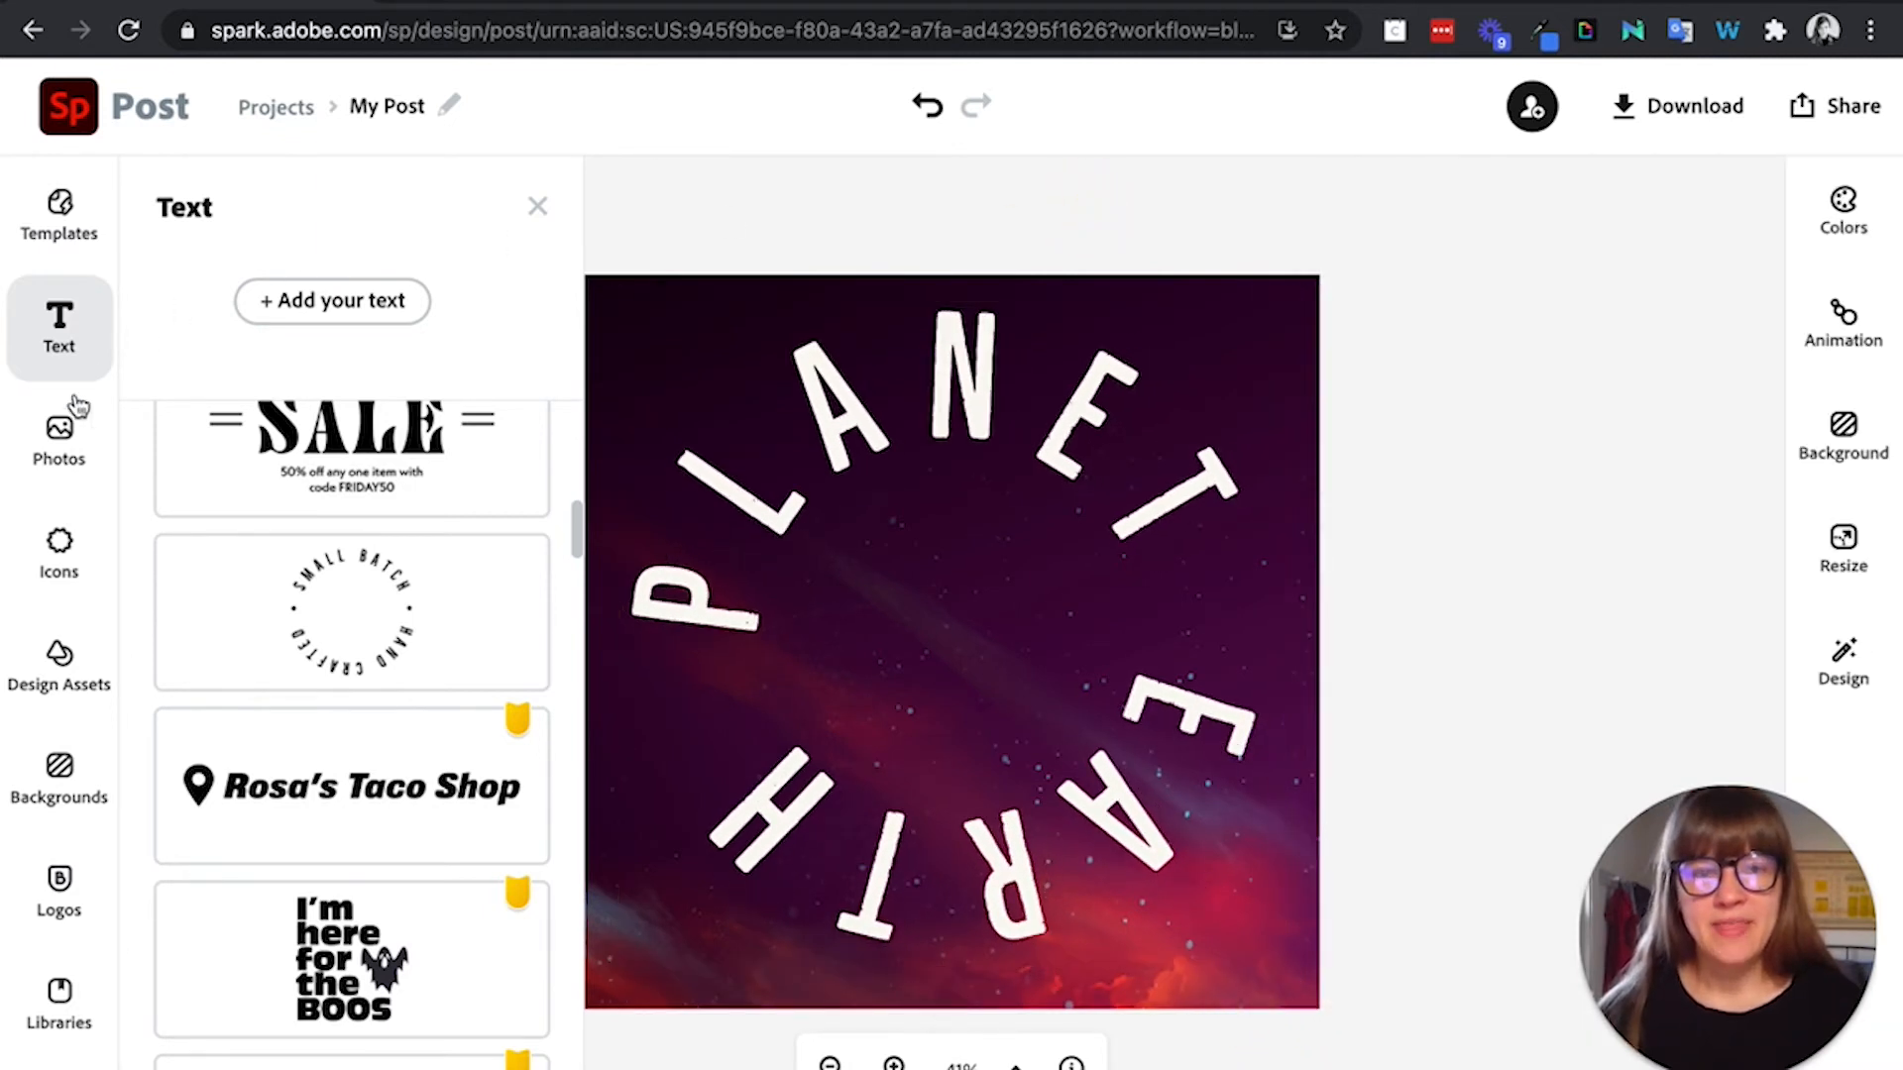
Step: Search the icons for "earth" and place a solid globe icon in the centre of the circular text
click(52, 482)
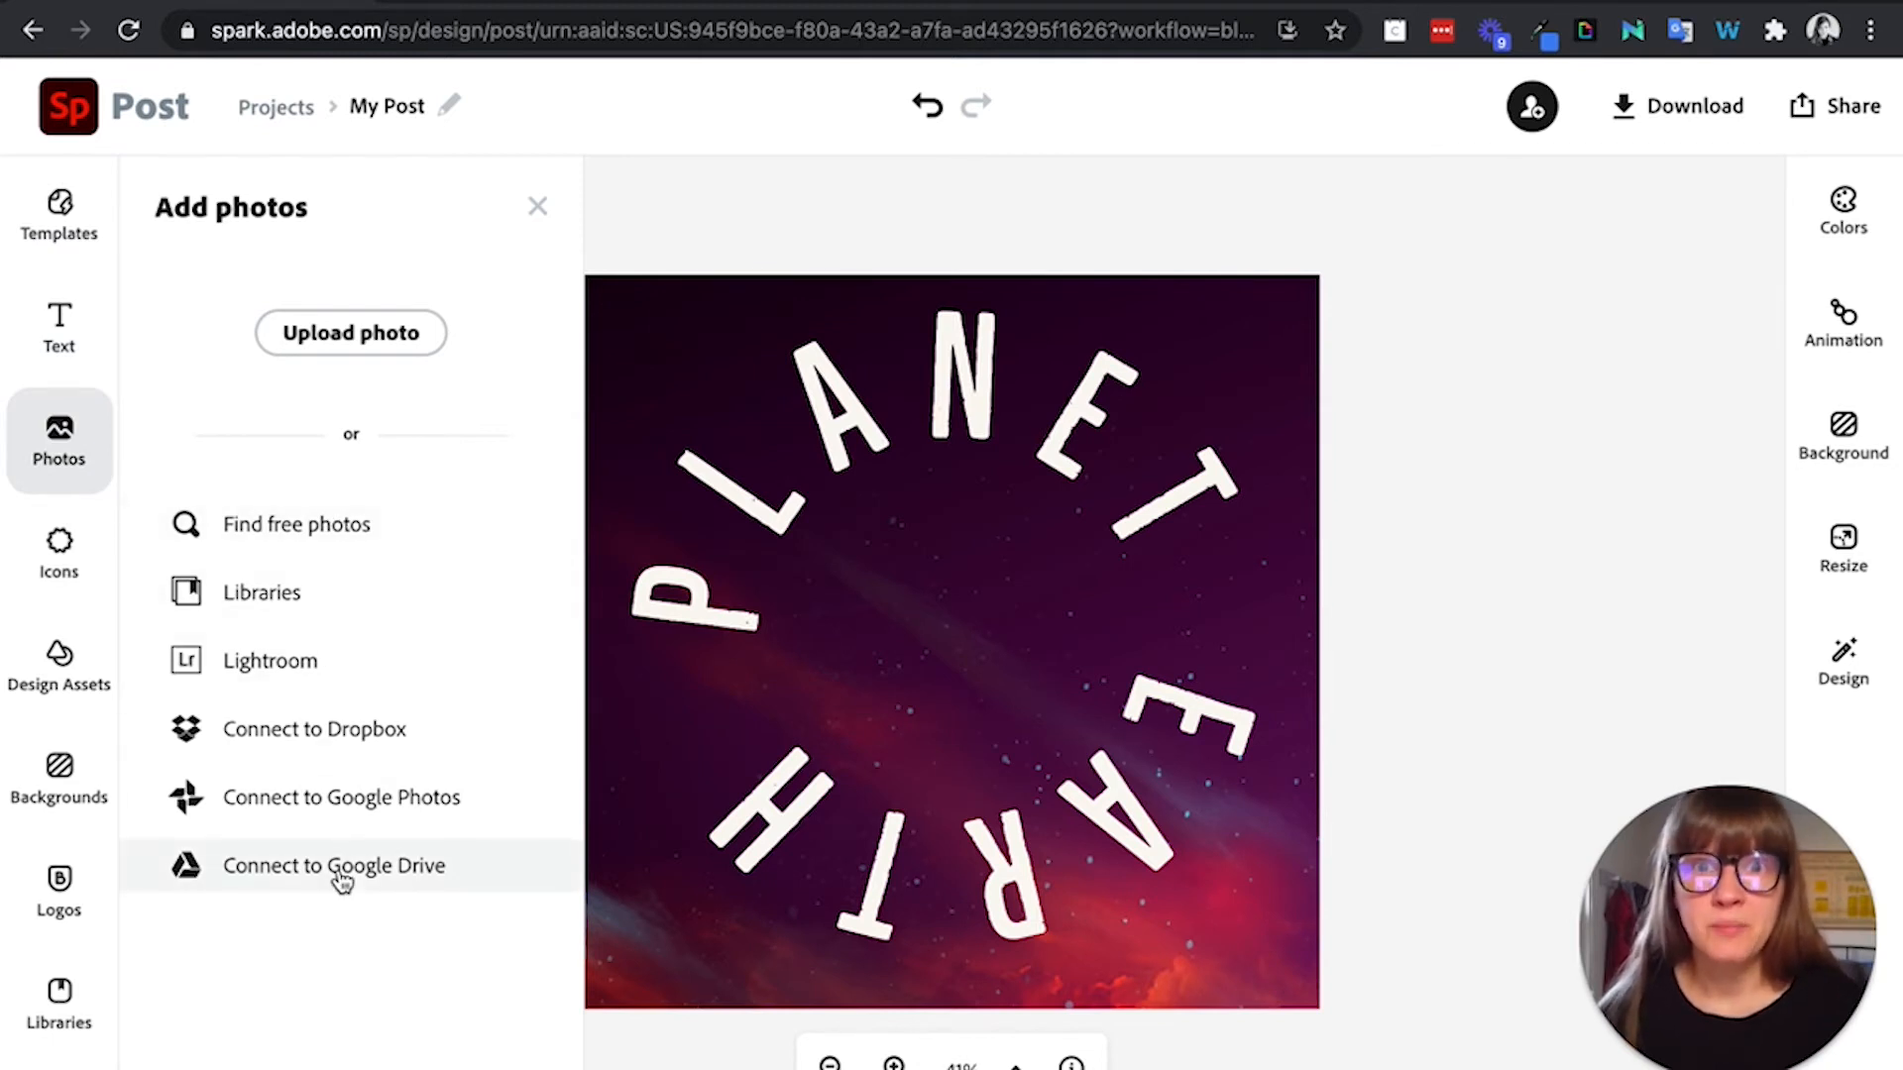
click(70, 569)
drag(296, 284, 170, 277)
text(earth)
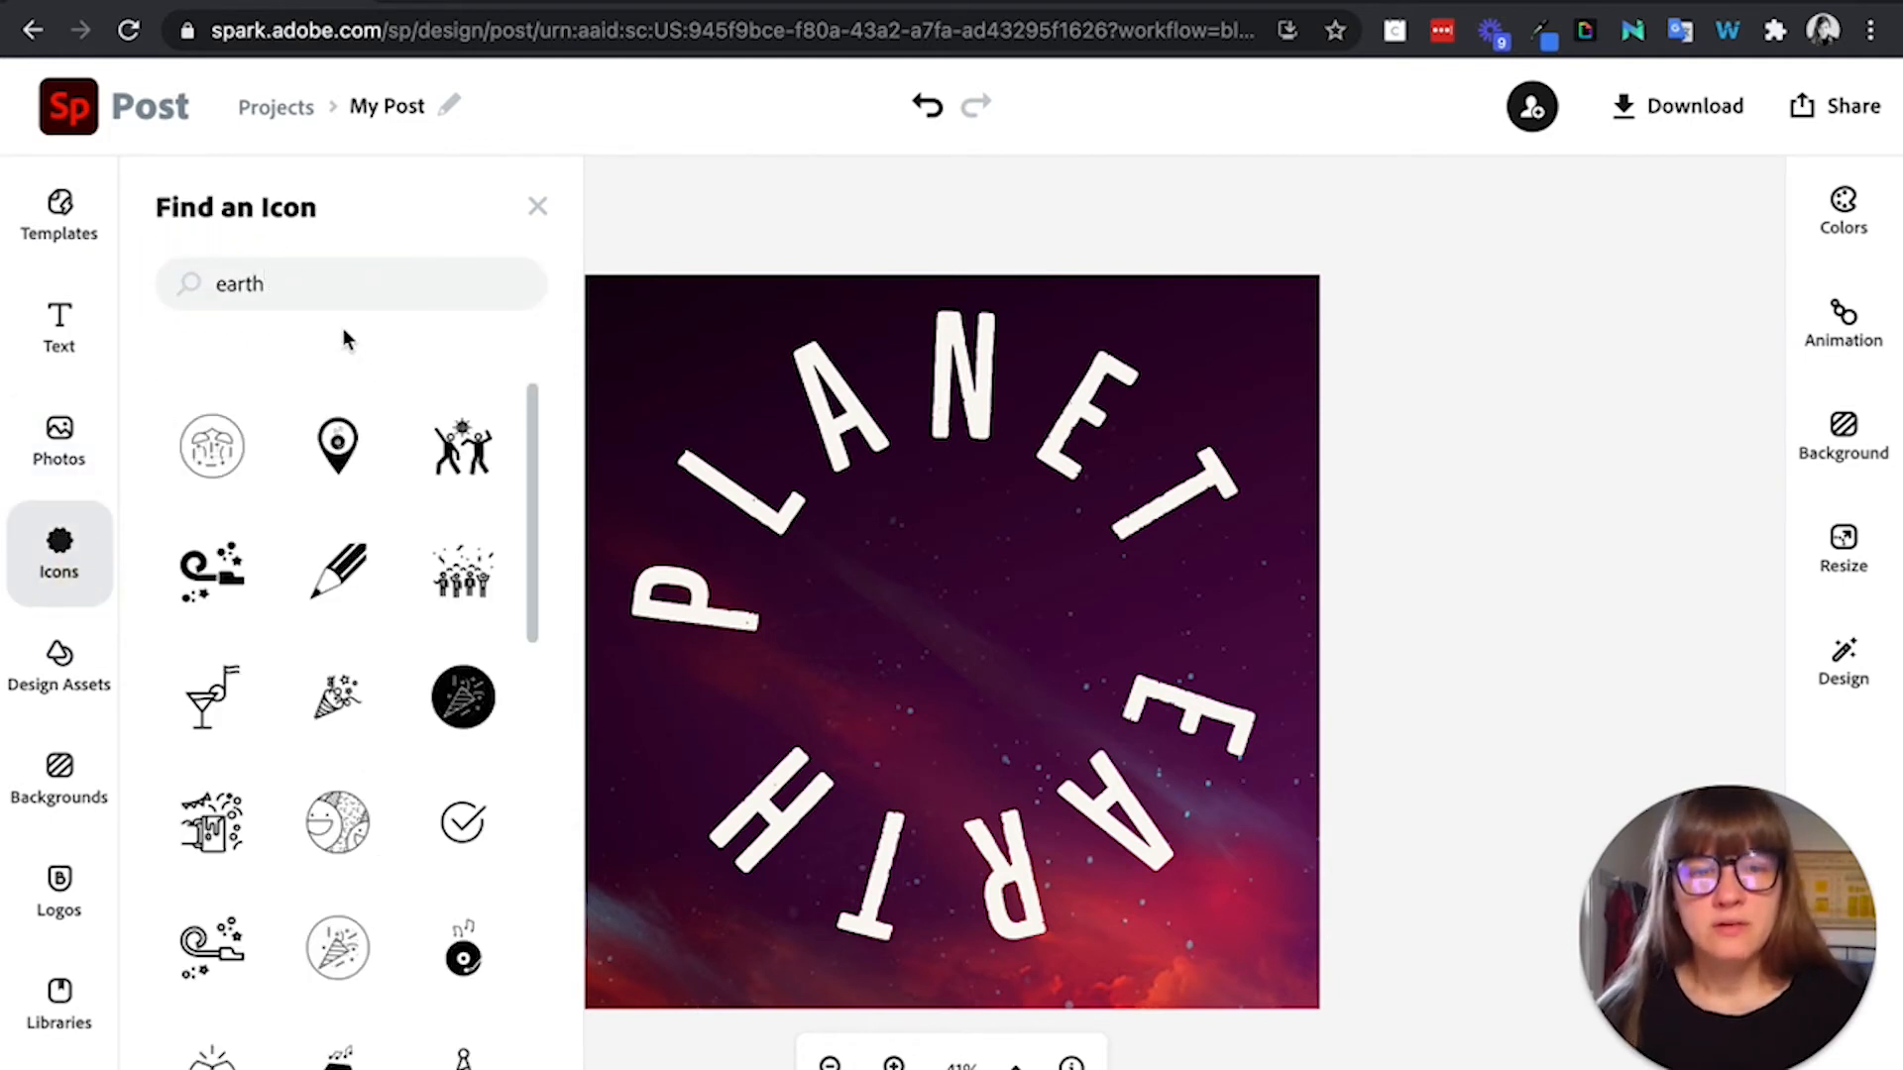
key(Return)
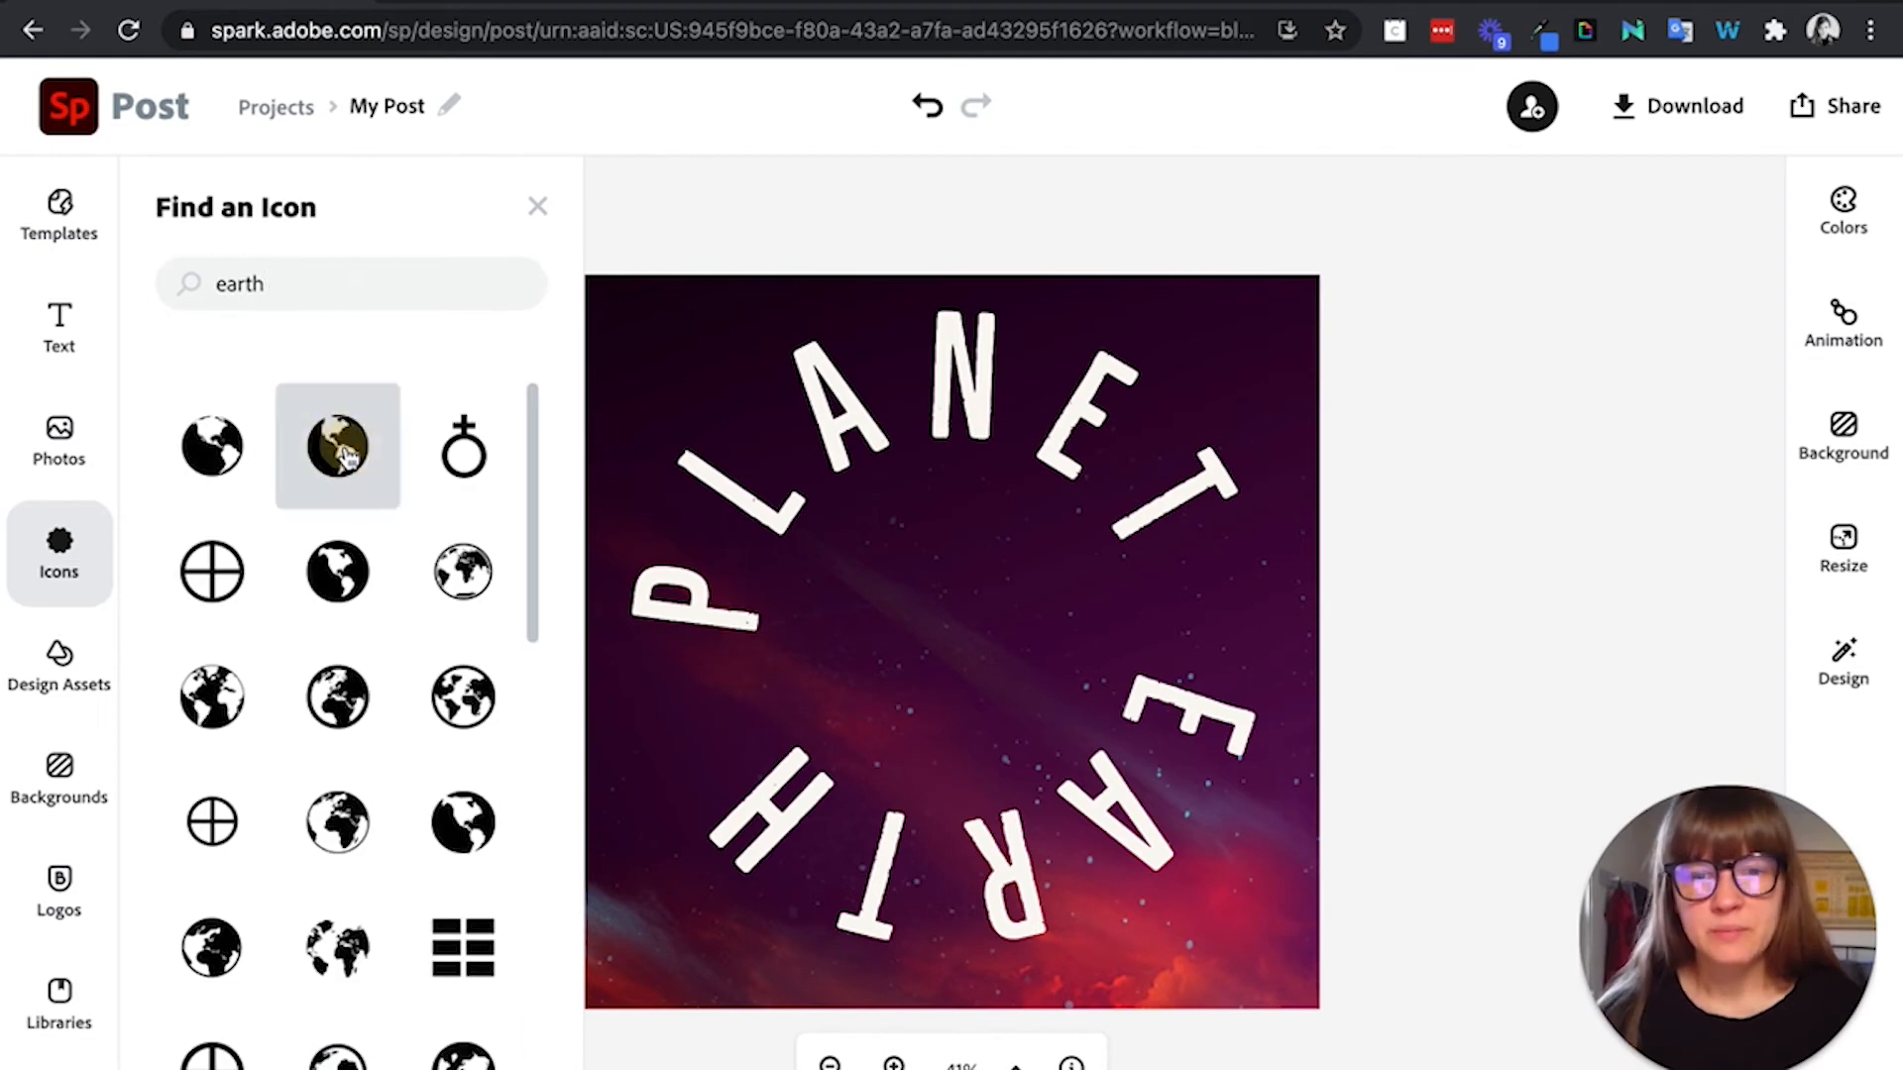
click(342, 454)
drag(969, 646, 968, 601)
Step: Switch the active brand to Youtube so that its colours are available for the design
click(1499, 294)
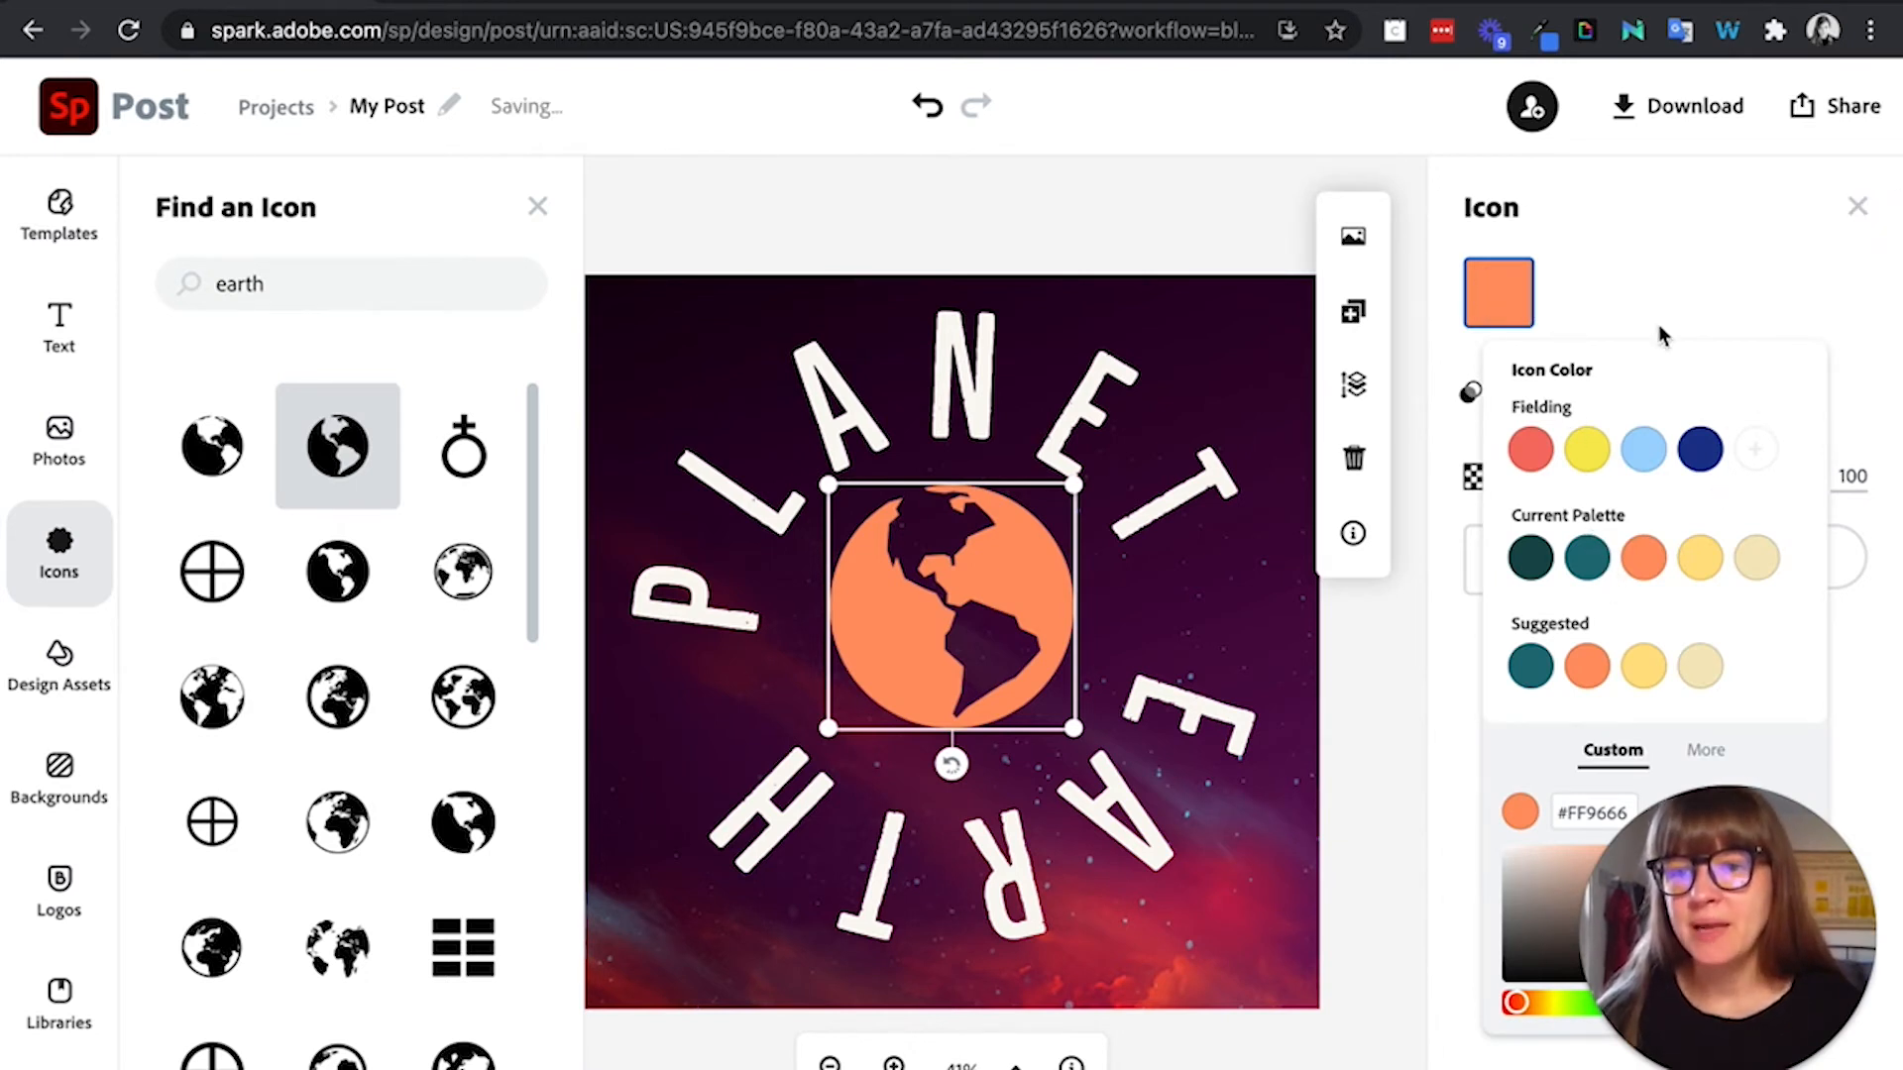
click(1856, 207)
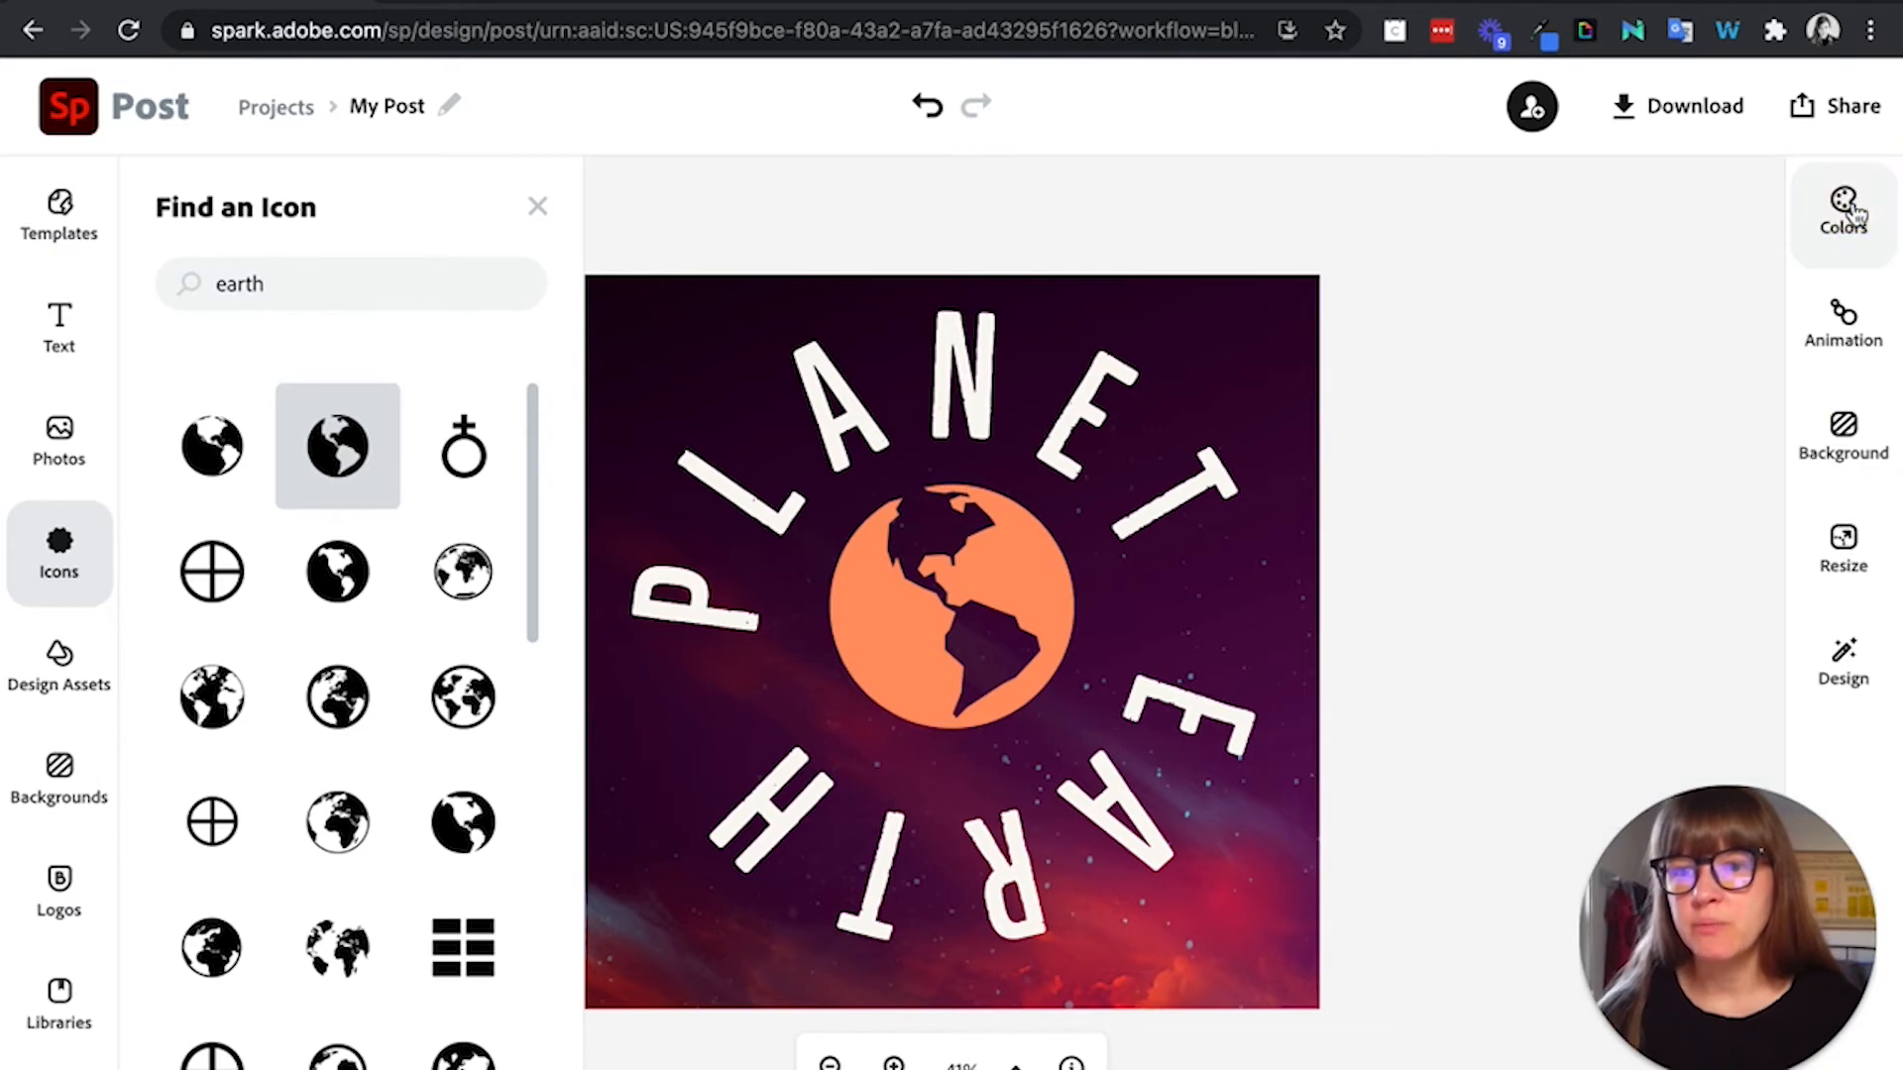
click(1855, 213)
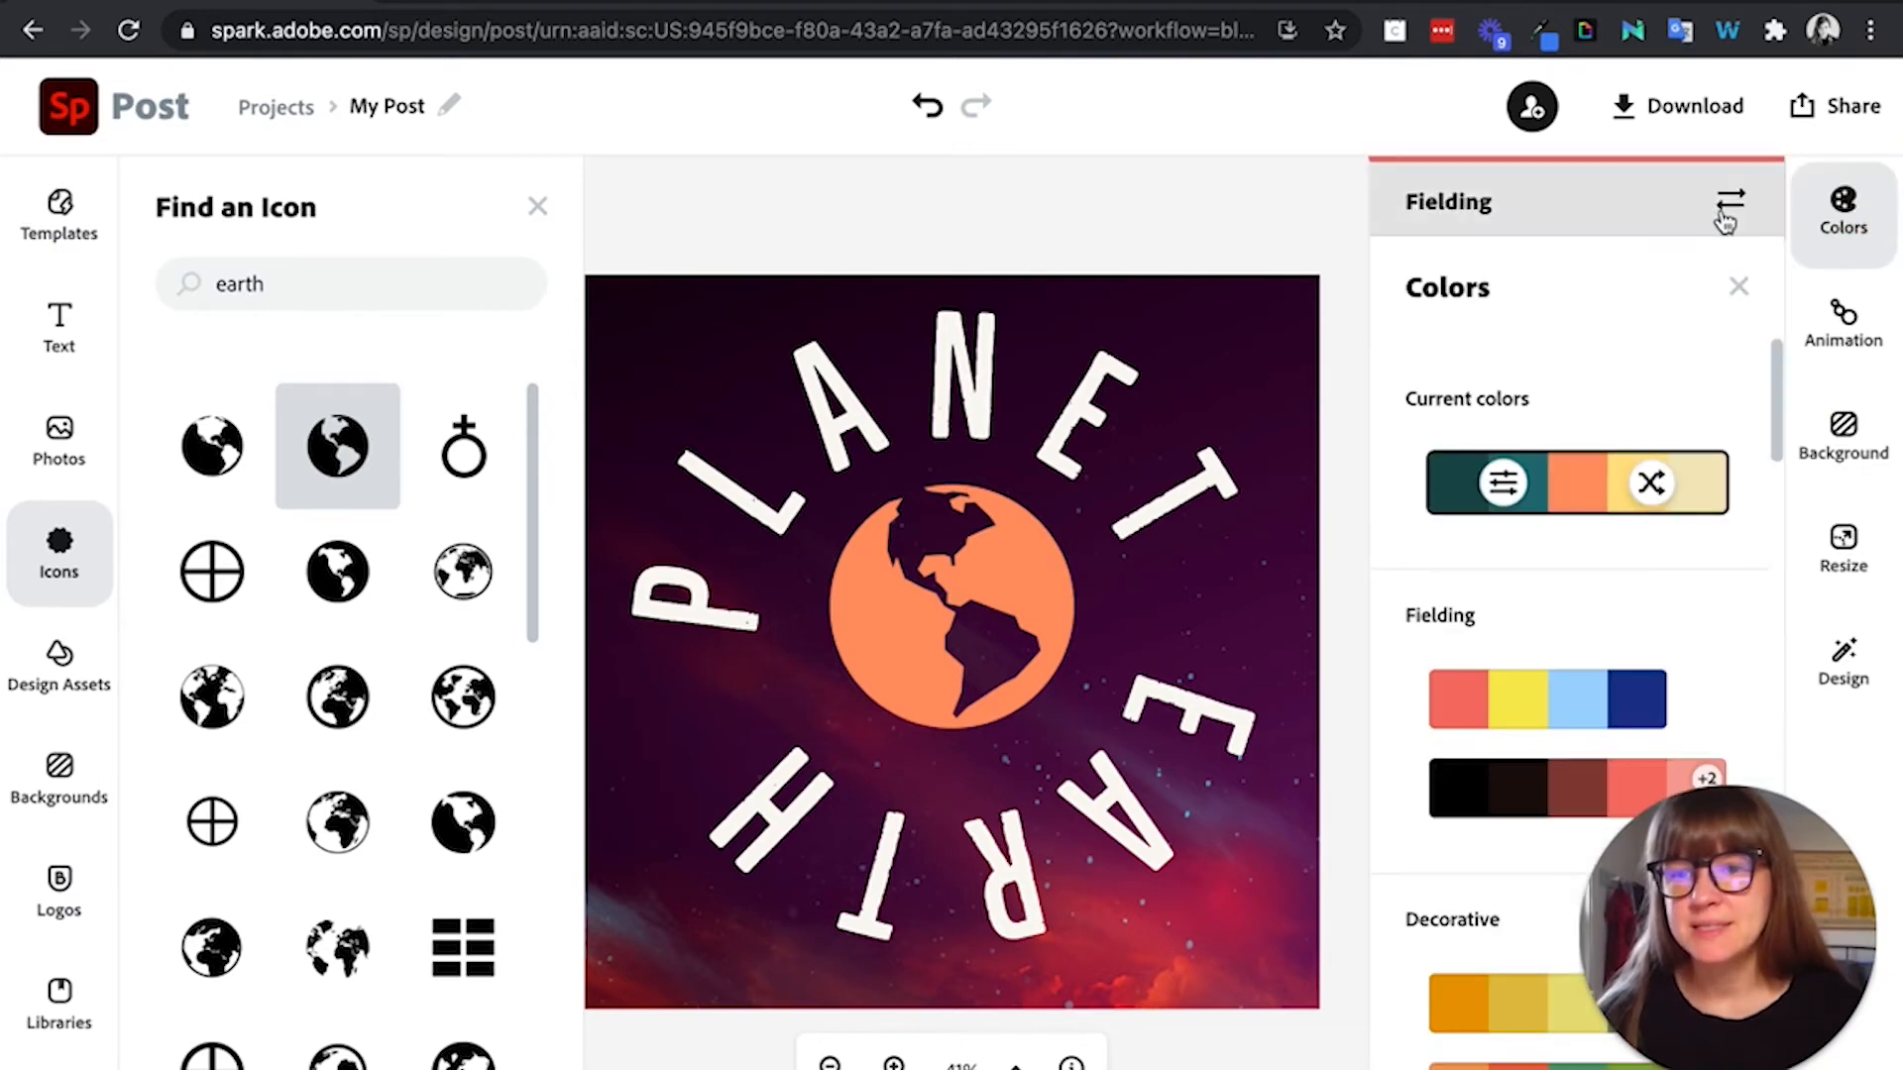
click(1729, 201)
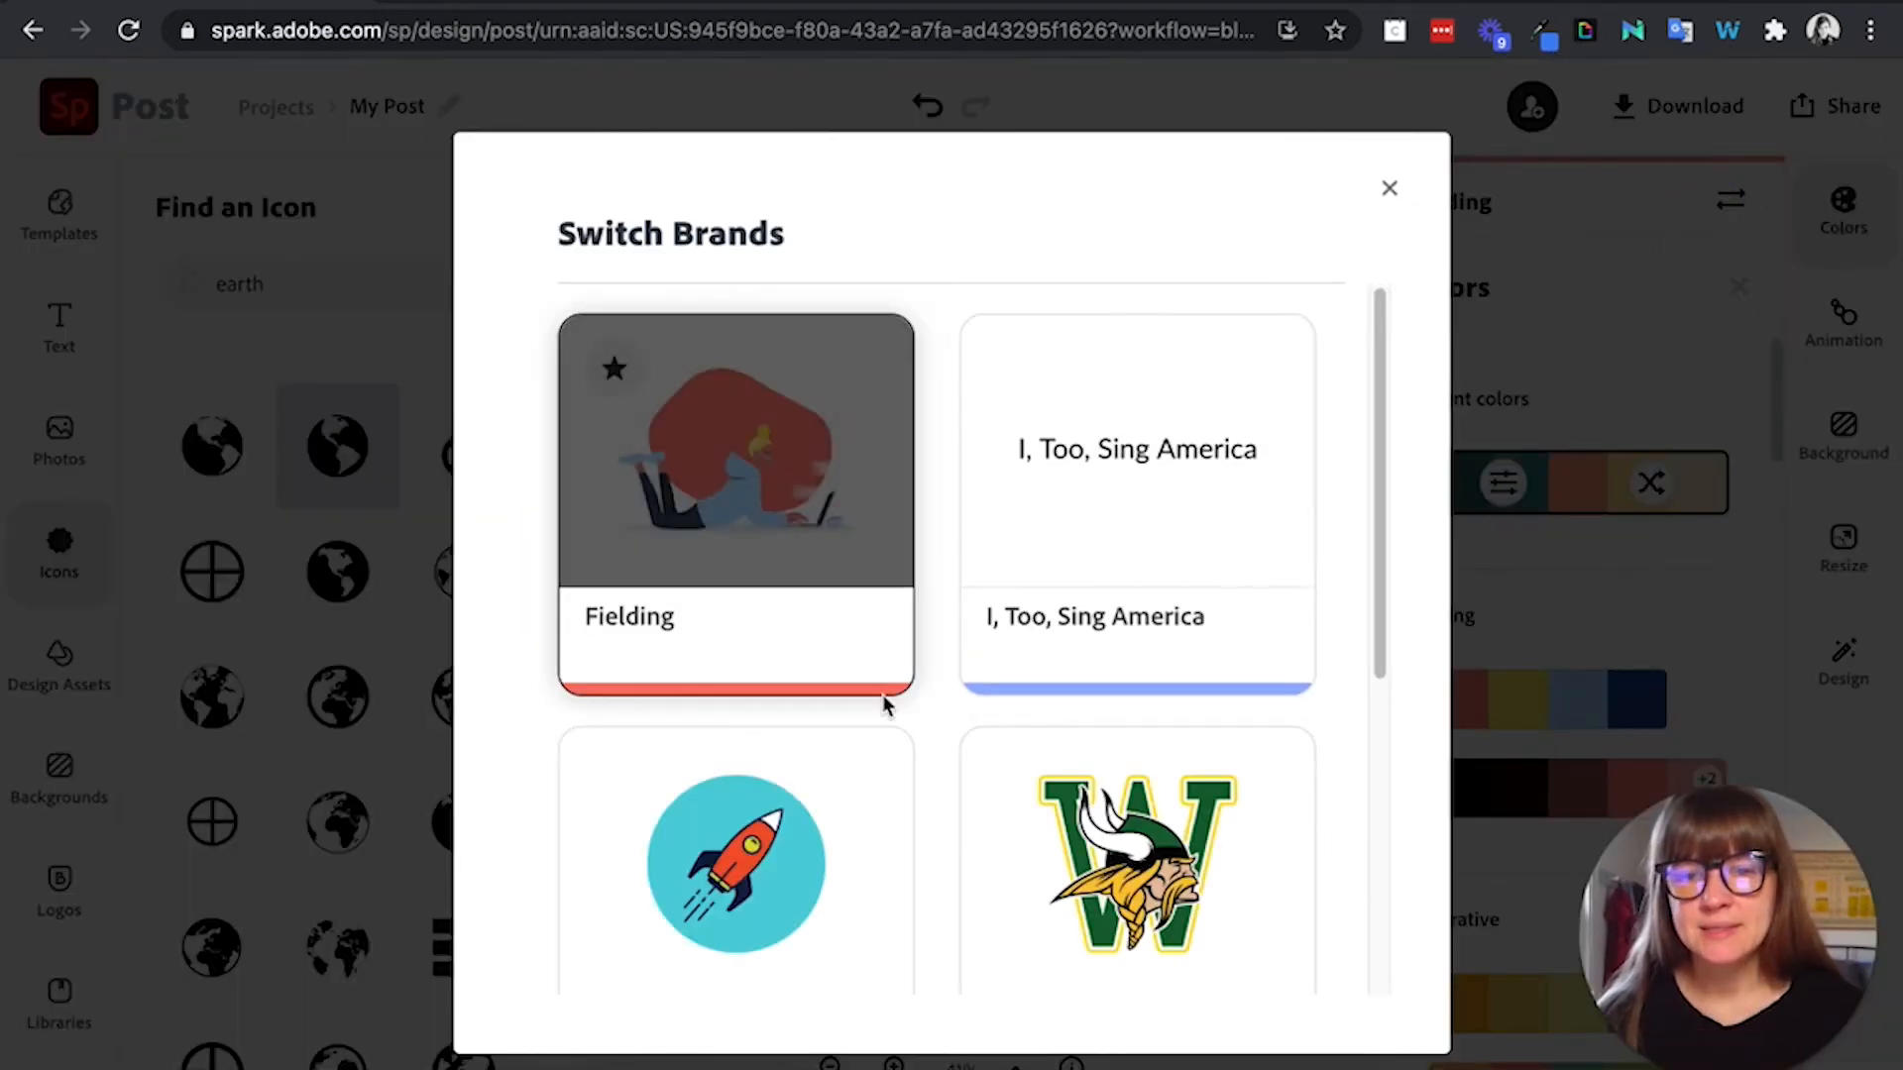
scroll(885, 705, down, 5)
click(756, 743)
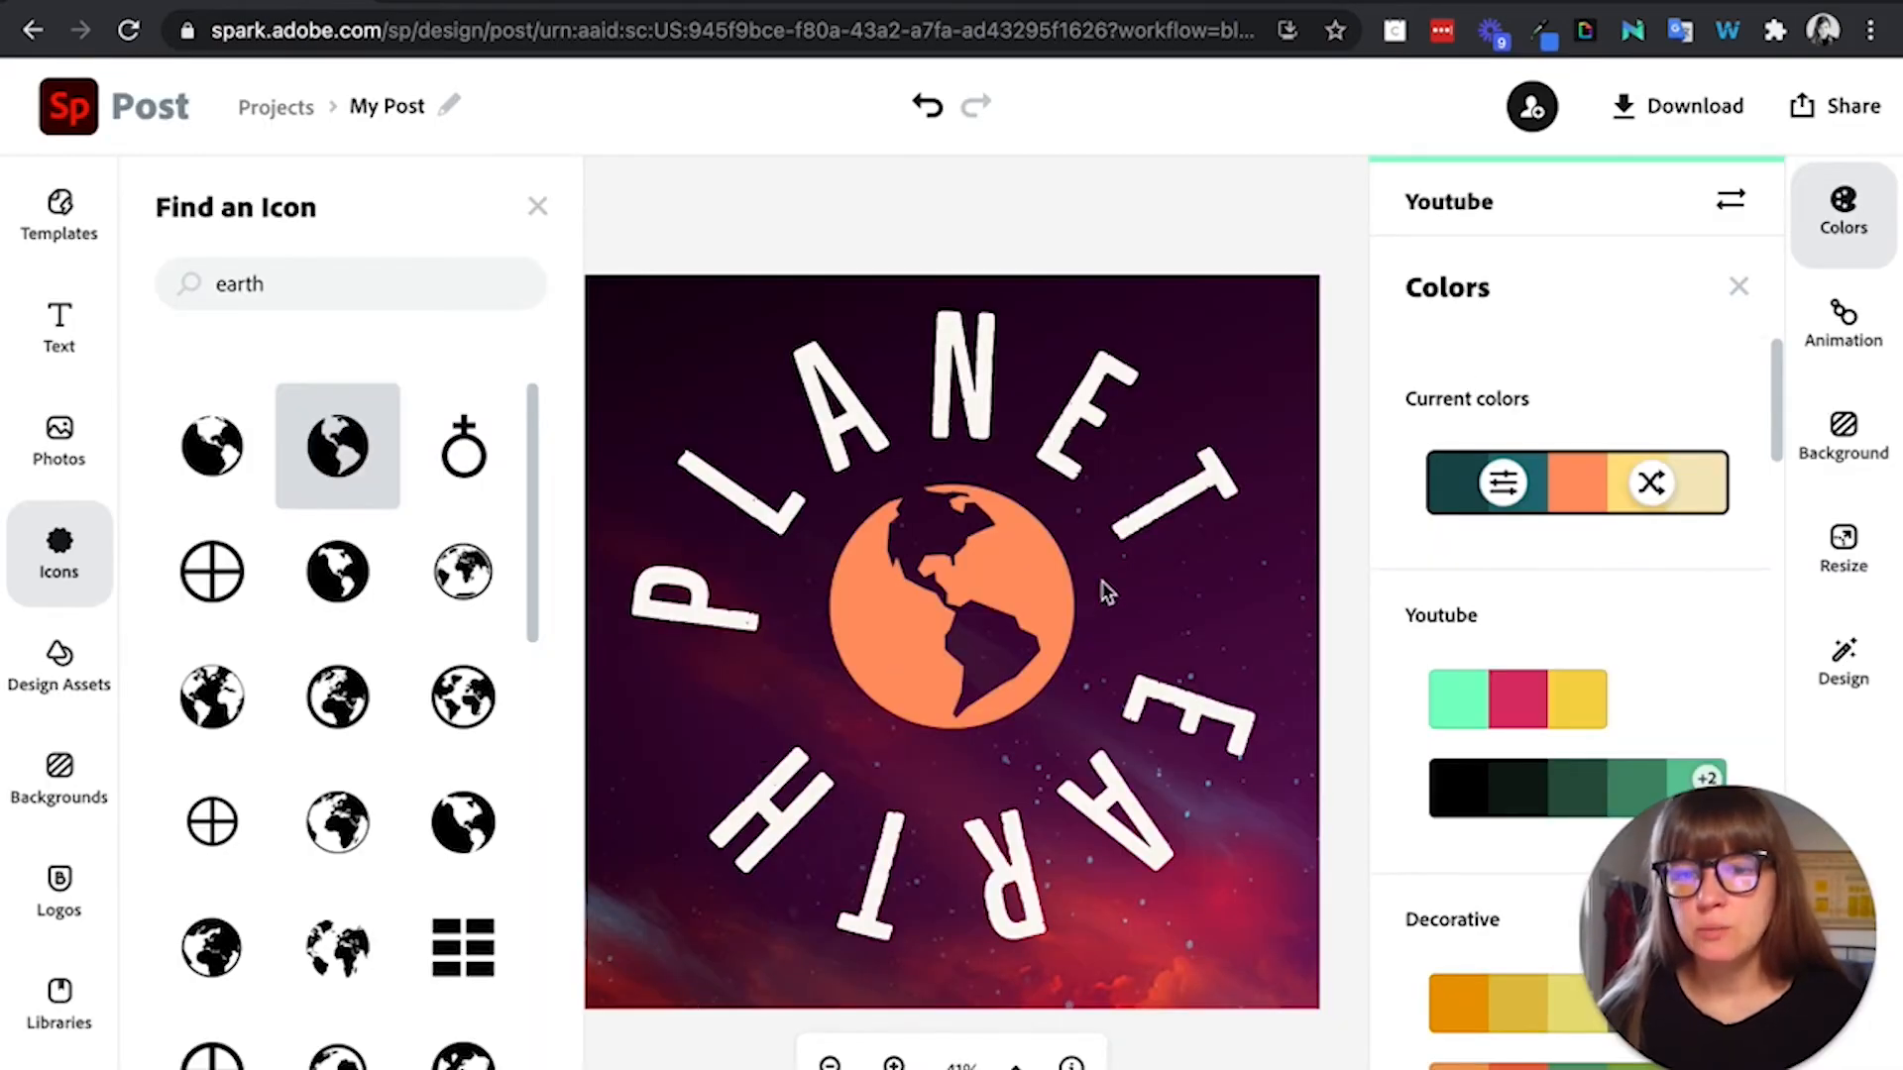
Step: Recolour the globe icon with the yellow from the Youtube brand colours, trying the brand's crimson first
click(968, 581)
click(1529, 292)
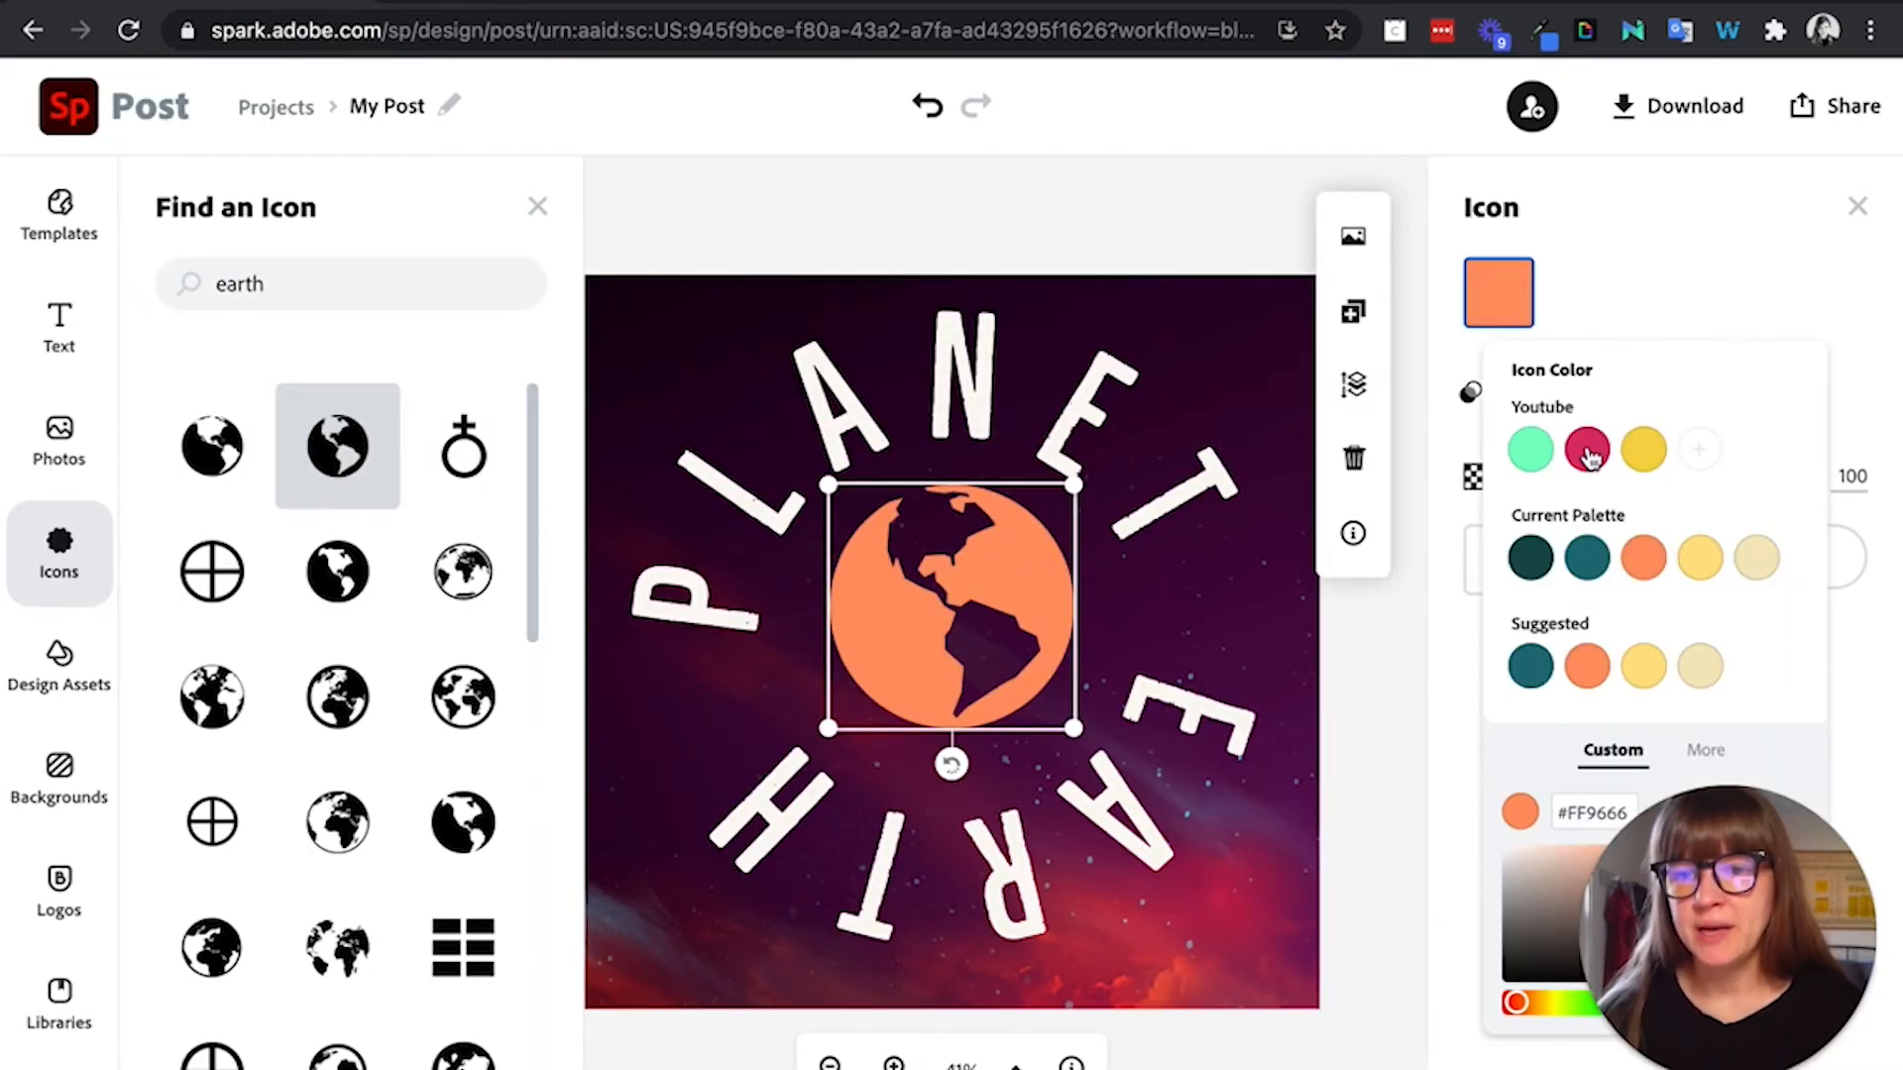
click(1589, 454)
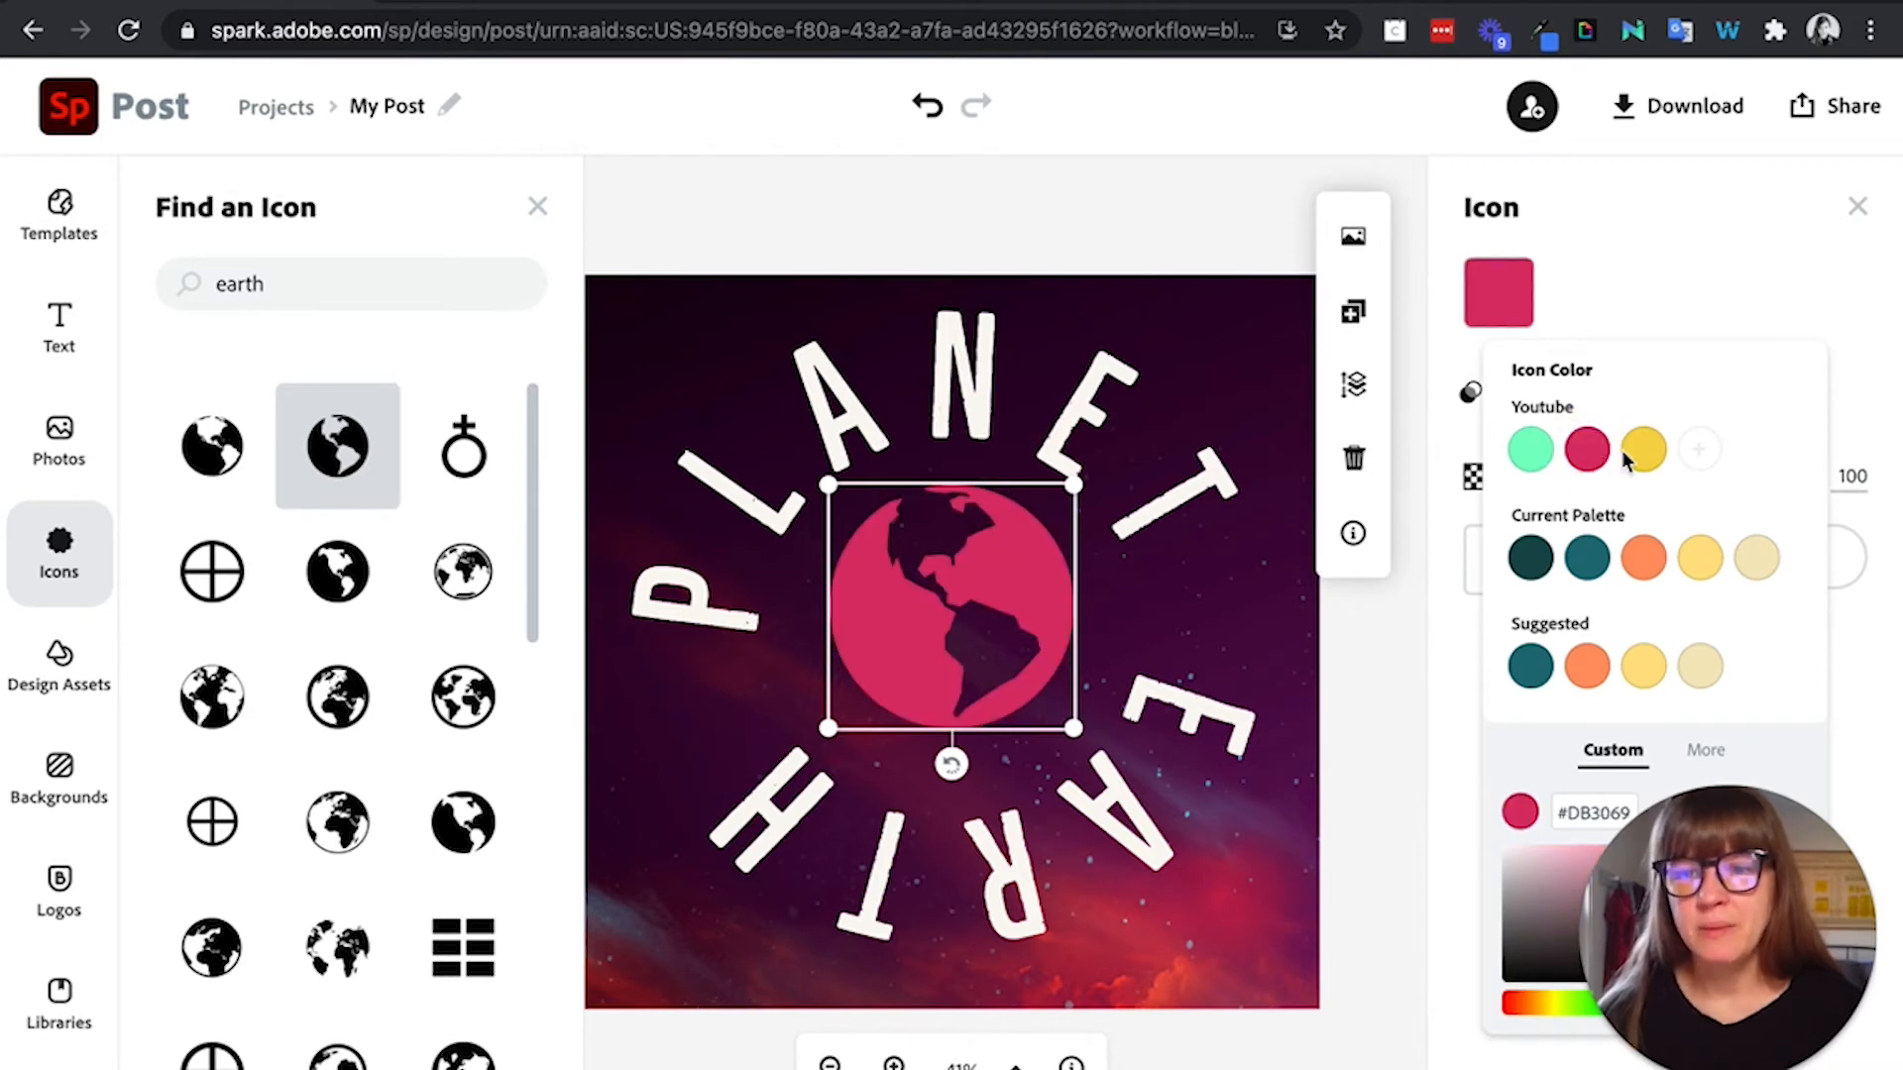
click(1648, 458)
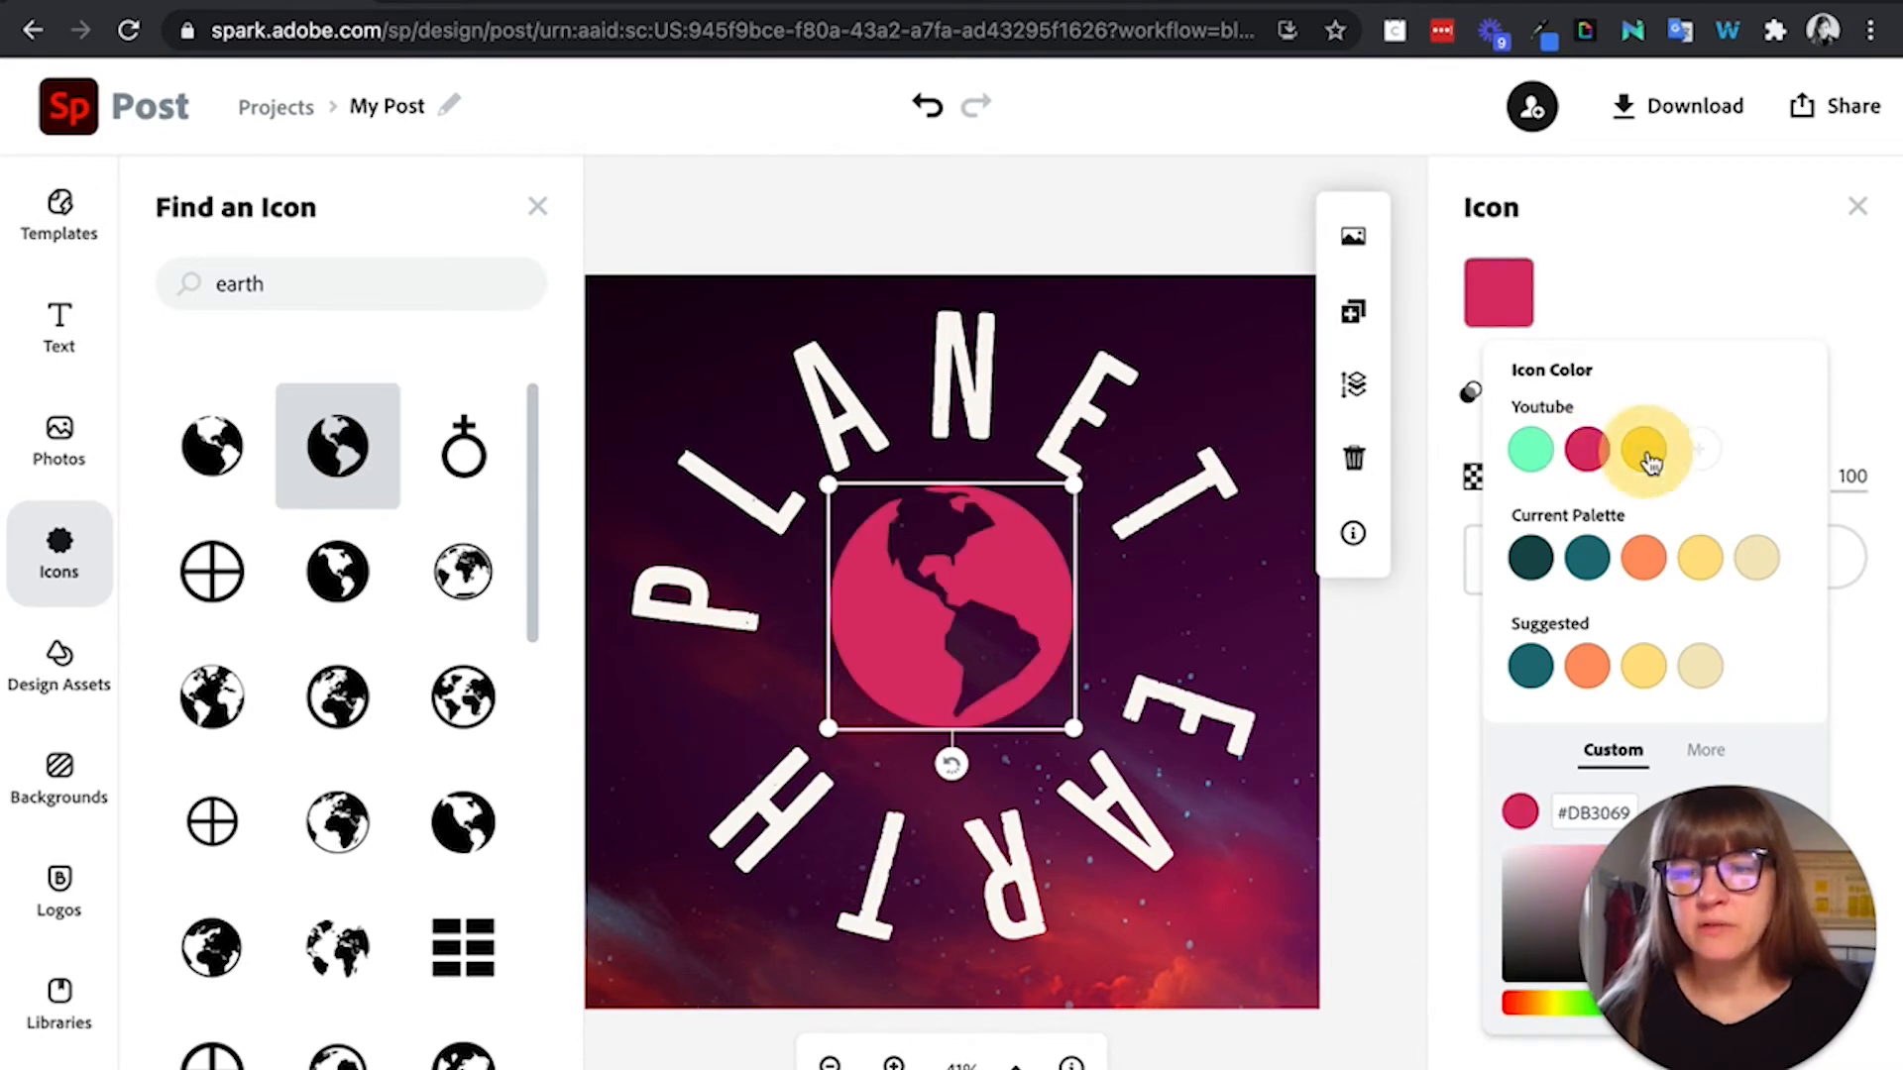
click(1264, 185)
click(1856, 206)
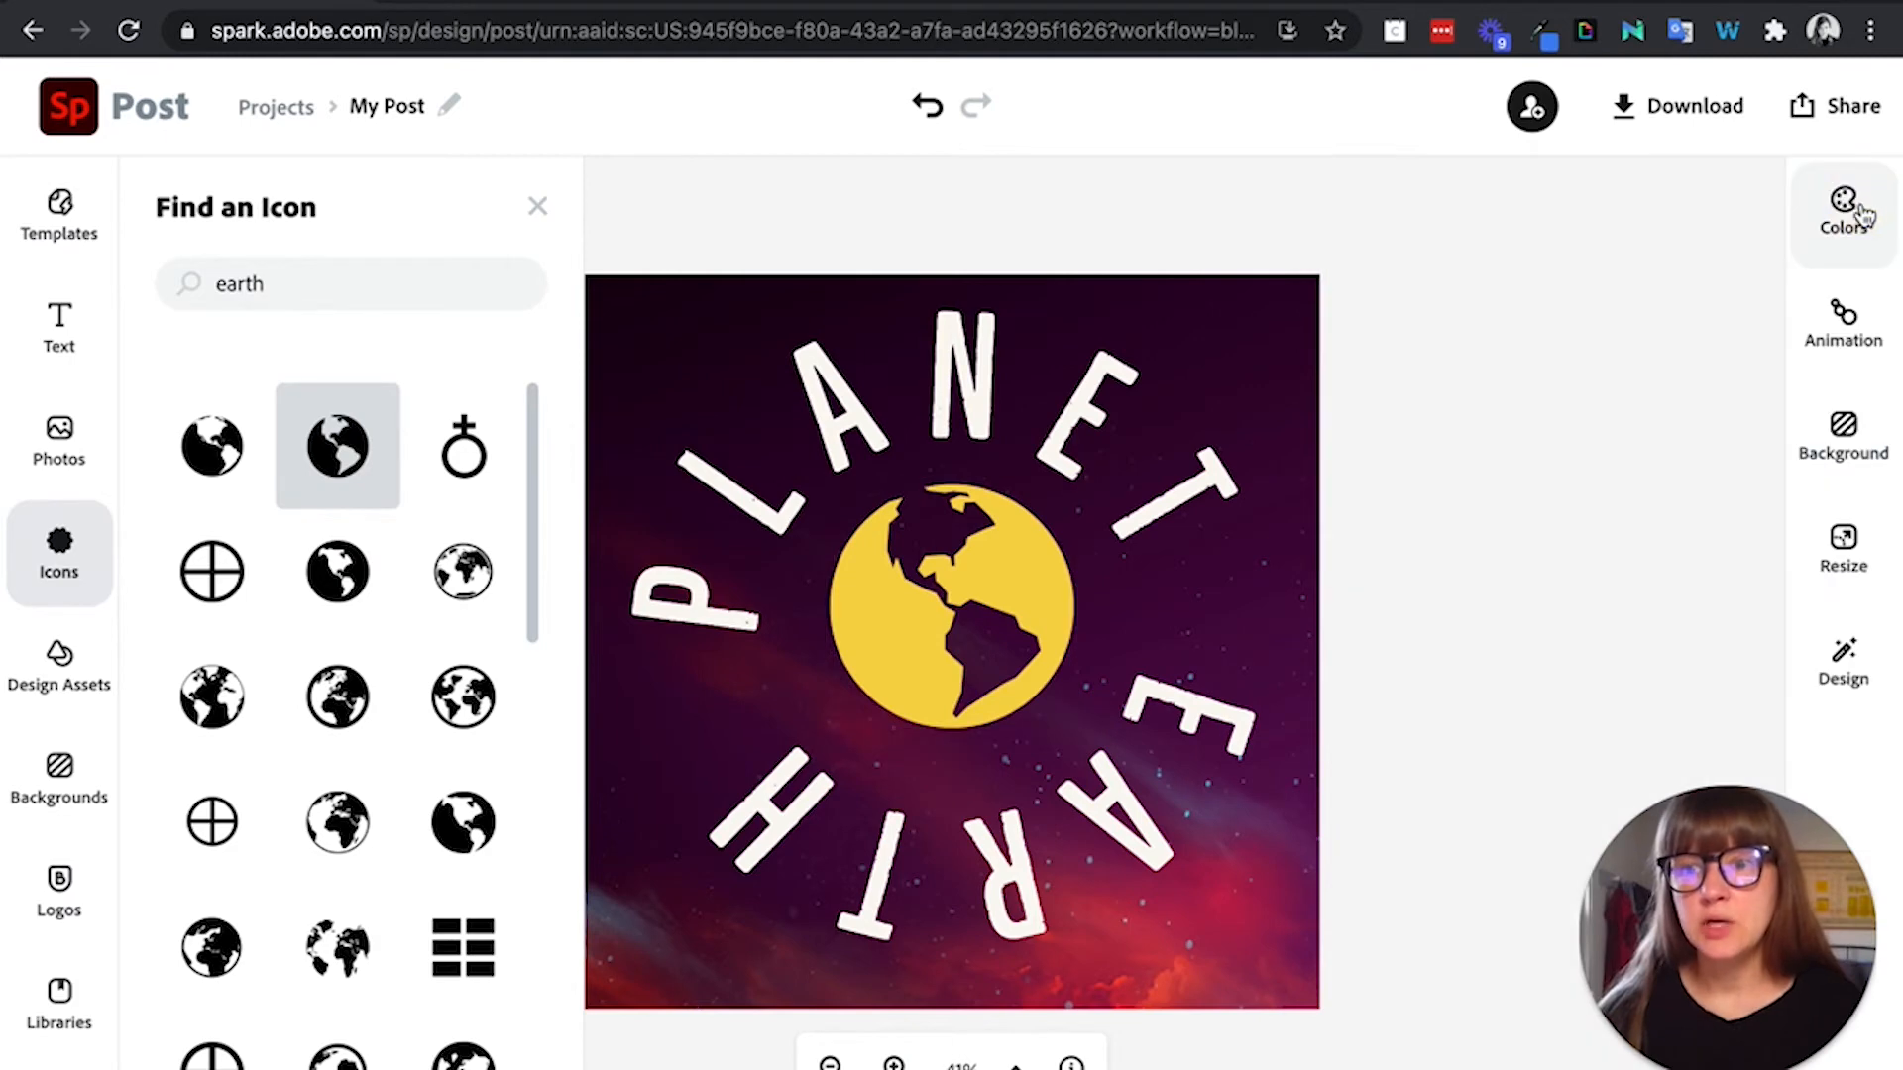
Step: Look through the list of available brands and leave it without switching
click(1843, 206)
click(1754, 205)
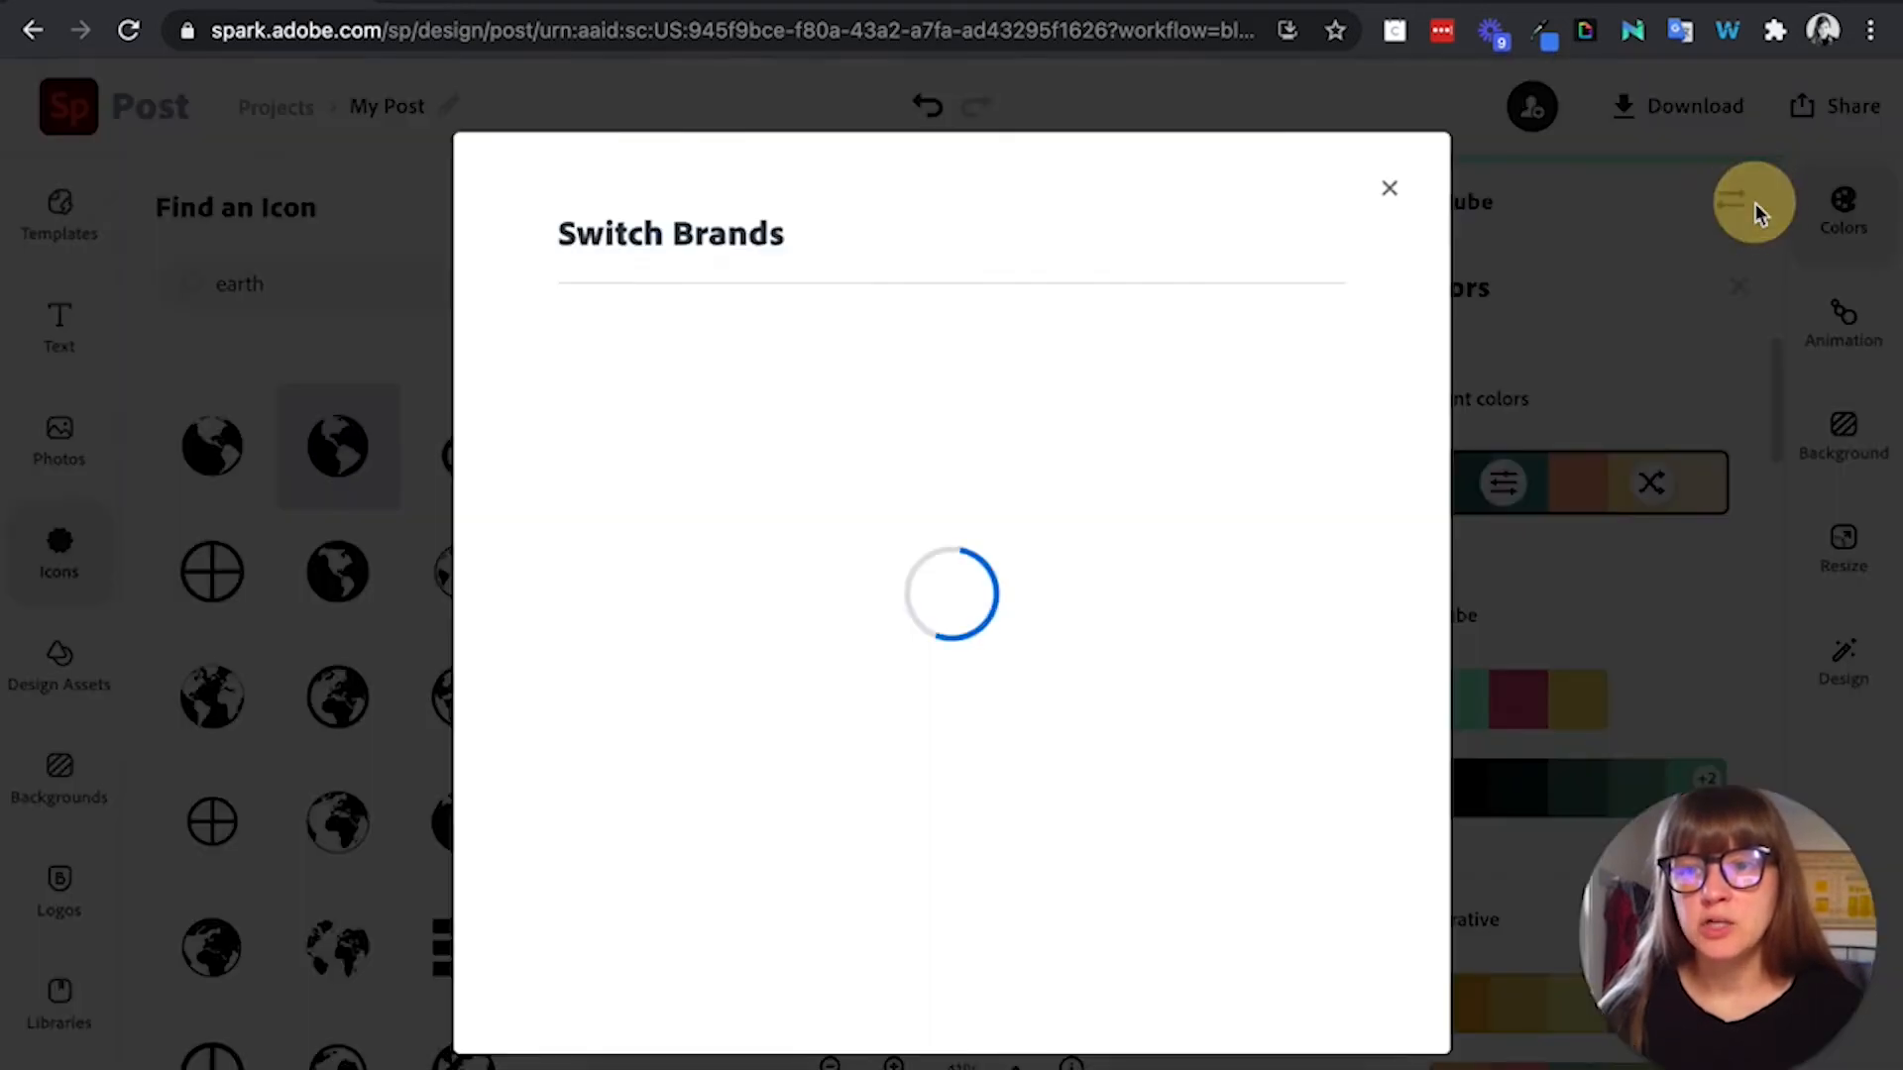
scroll(918, 764, down, 5)
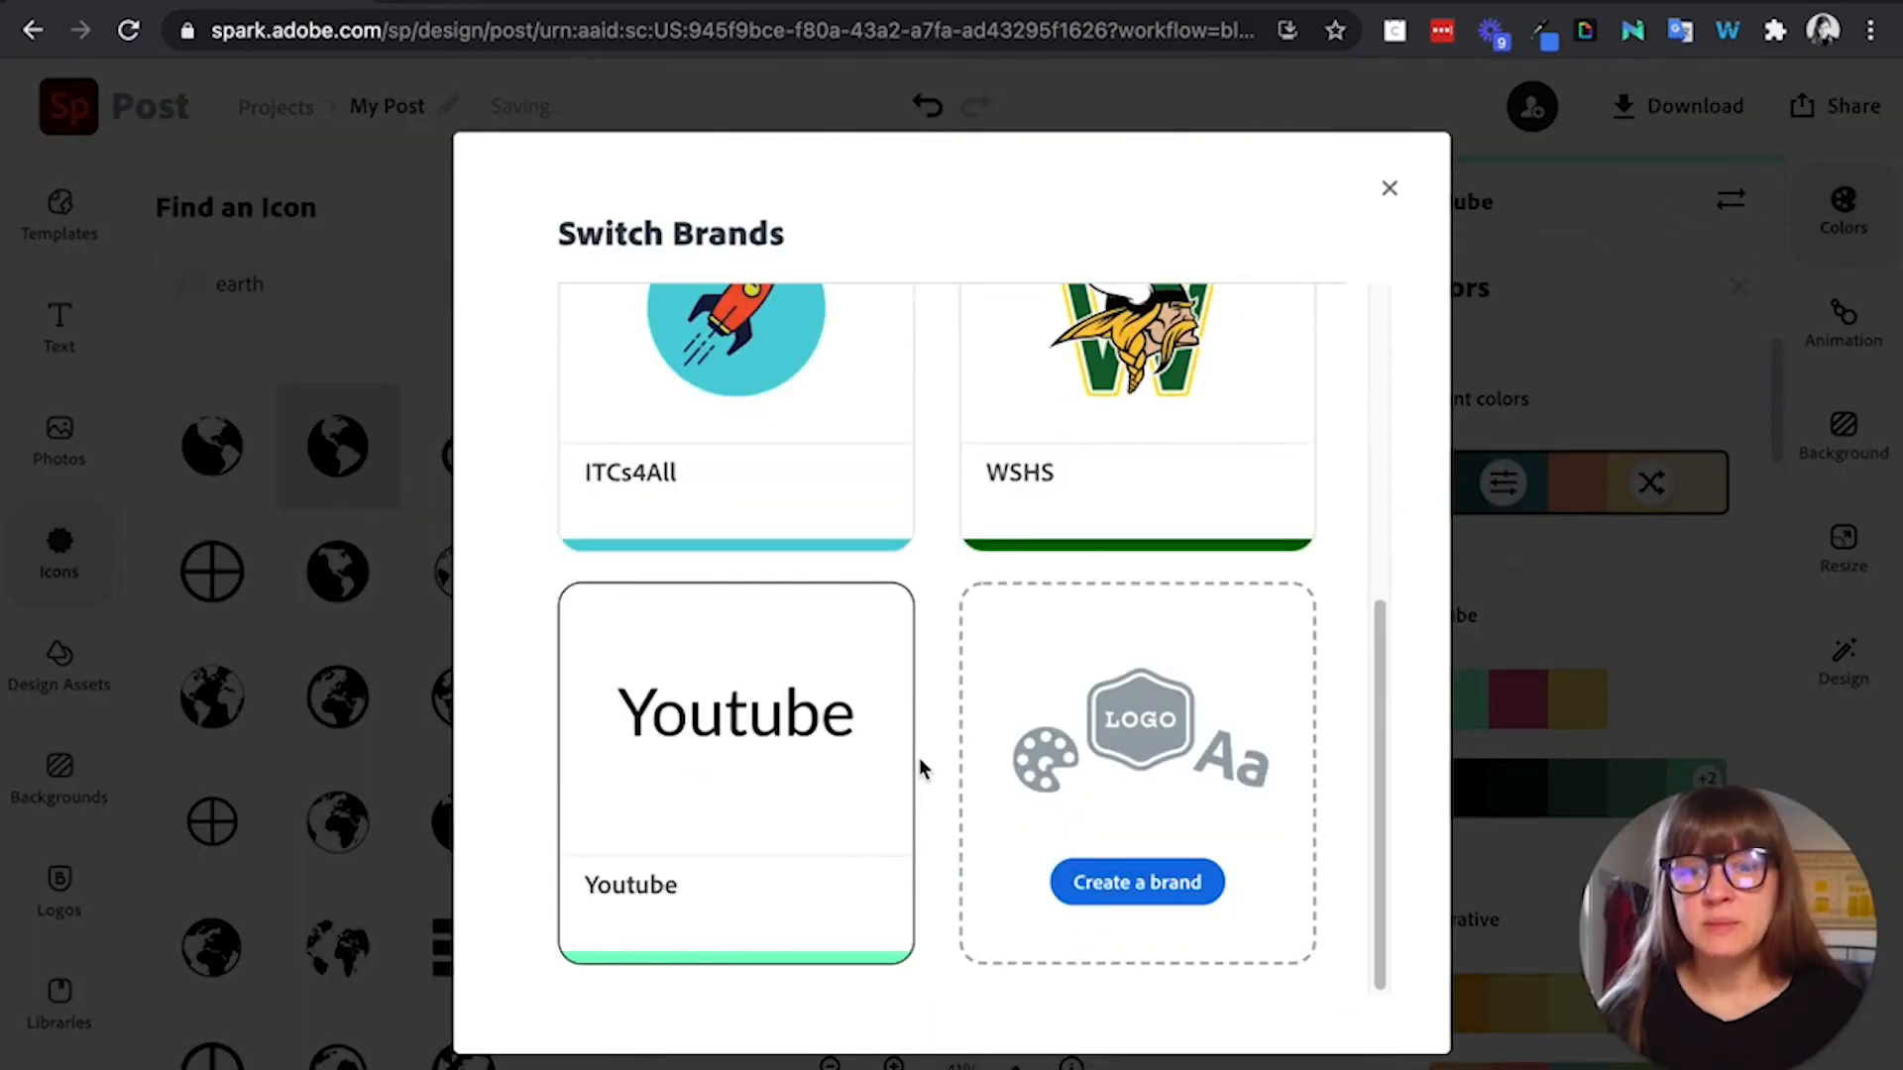
scroll(919, 768, up, 5)
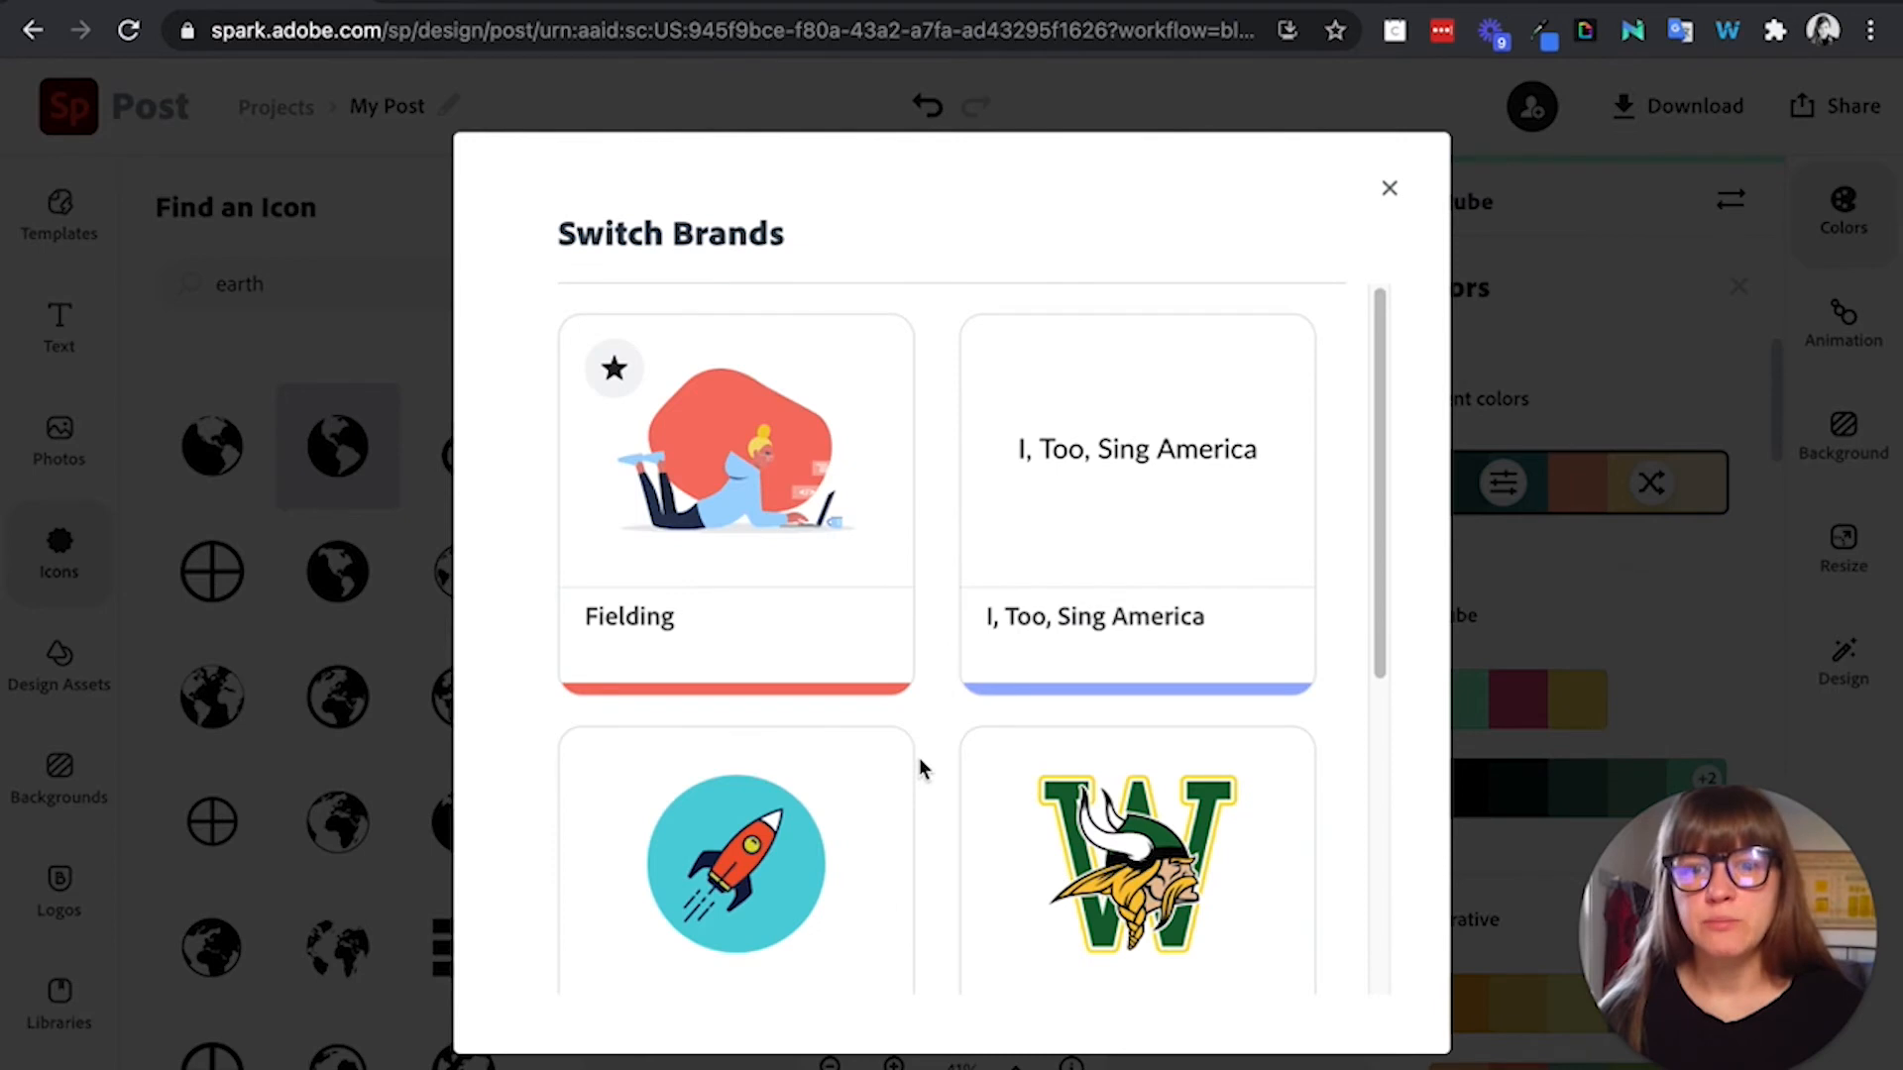
click(1392, 192)
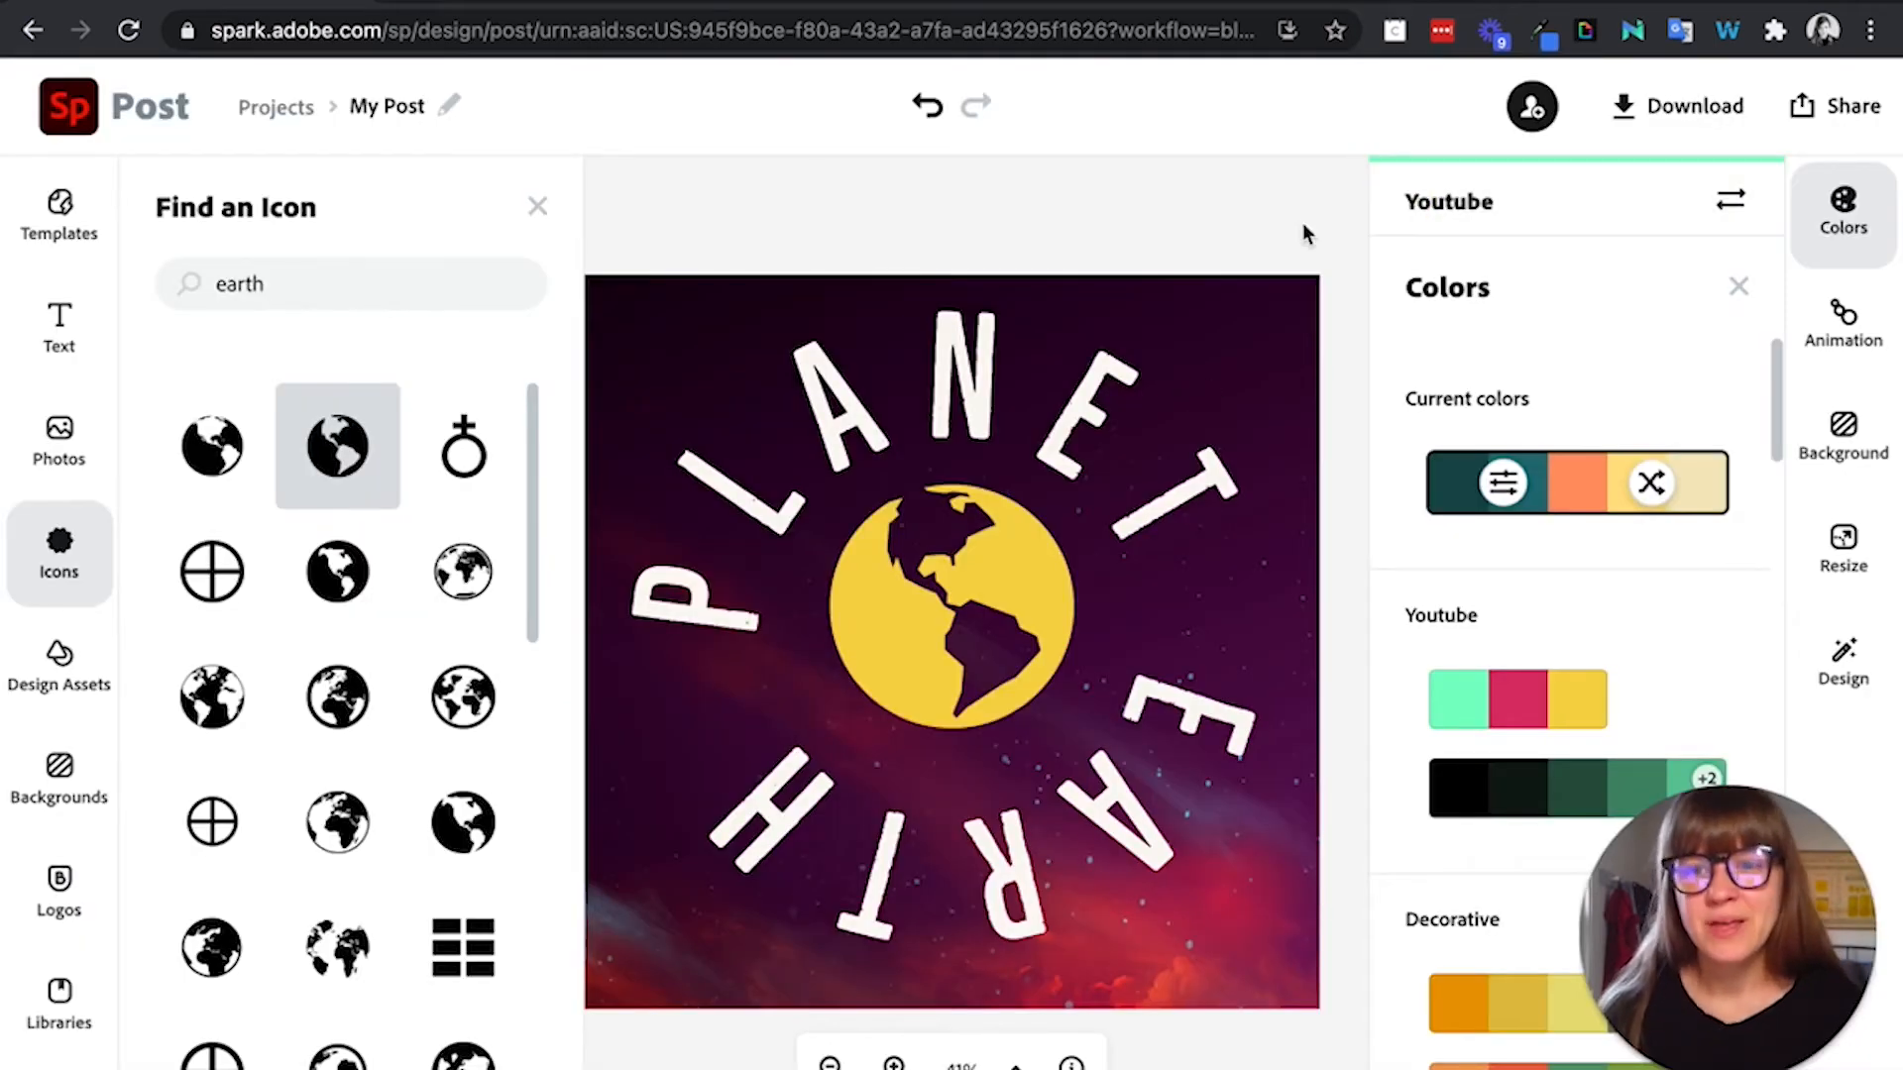
click(1870, 216)
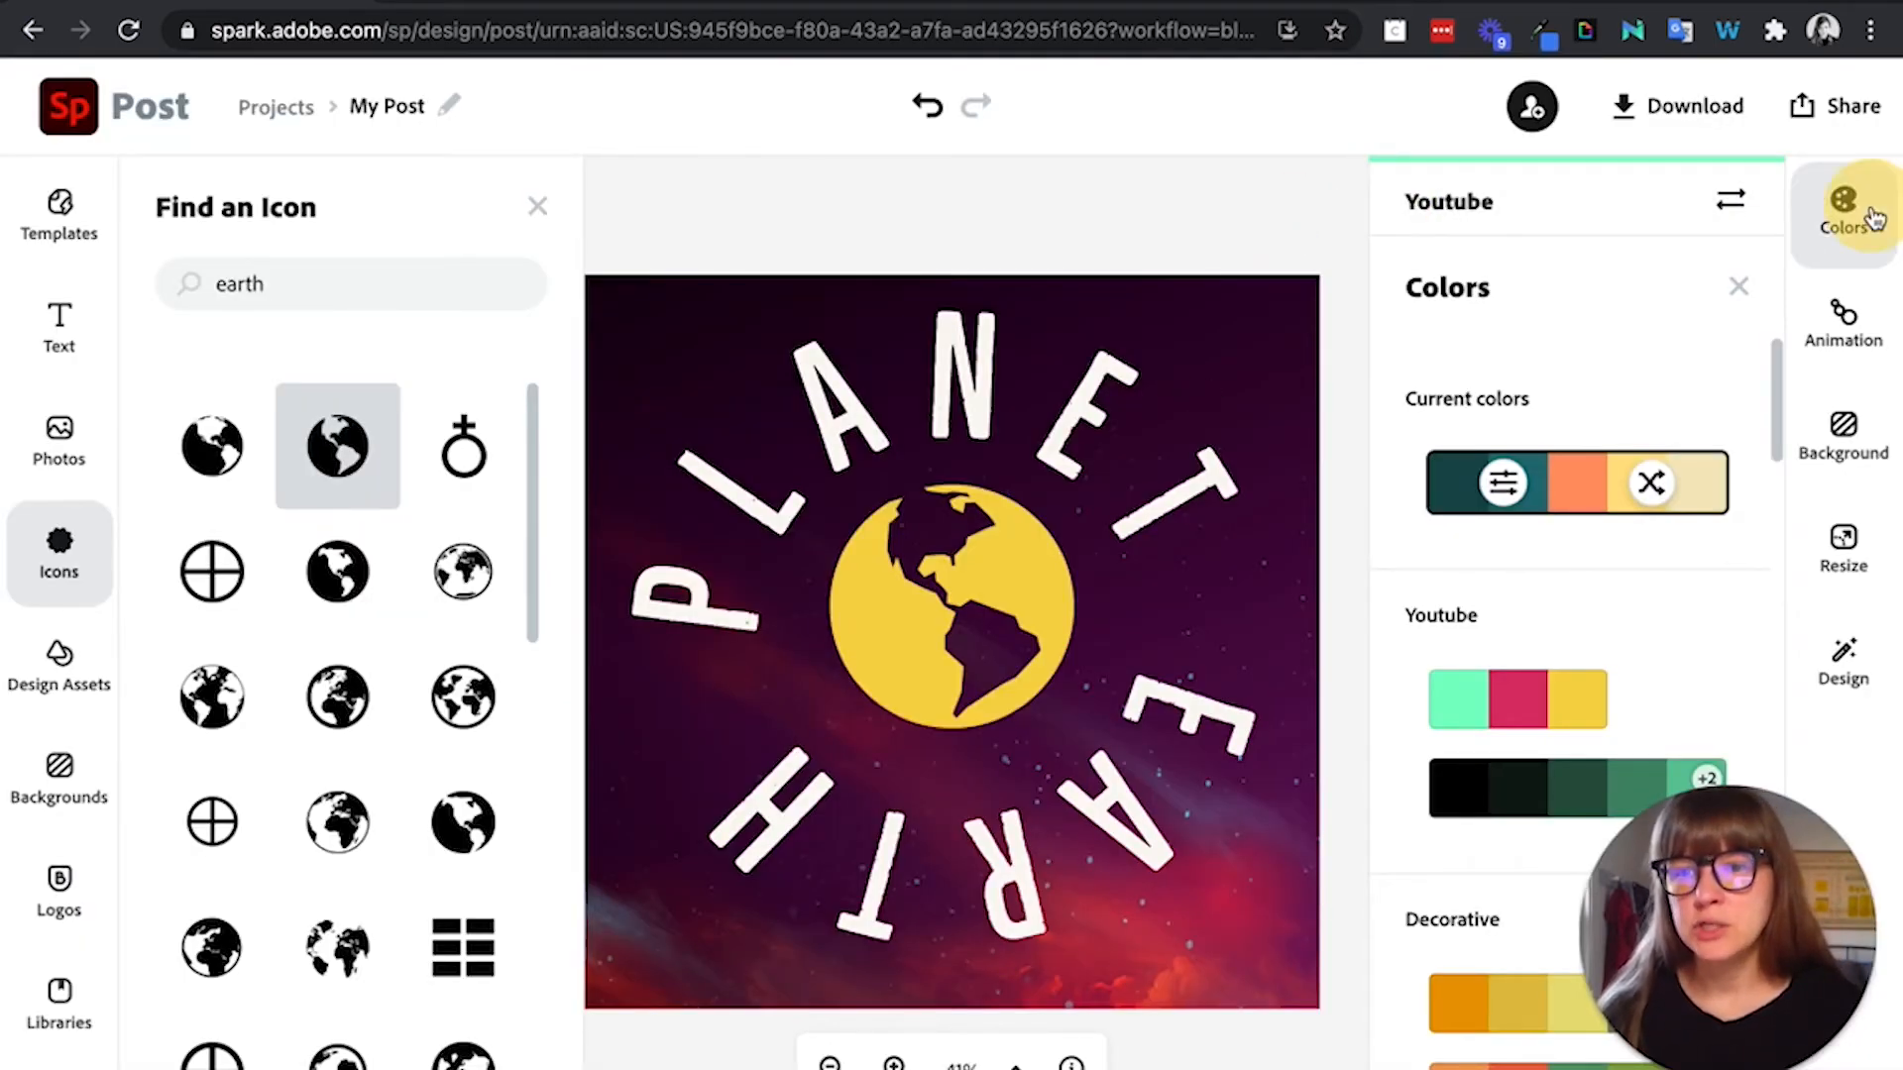
Step: Add the primary Youtube logo to the lower-right corner of the canvas
click(62, 937)
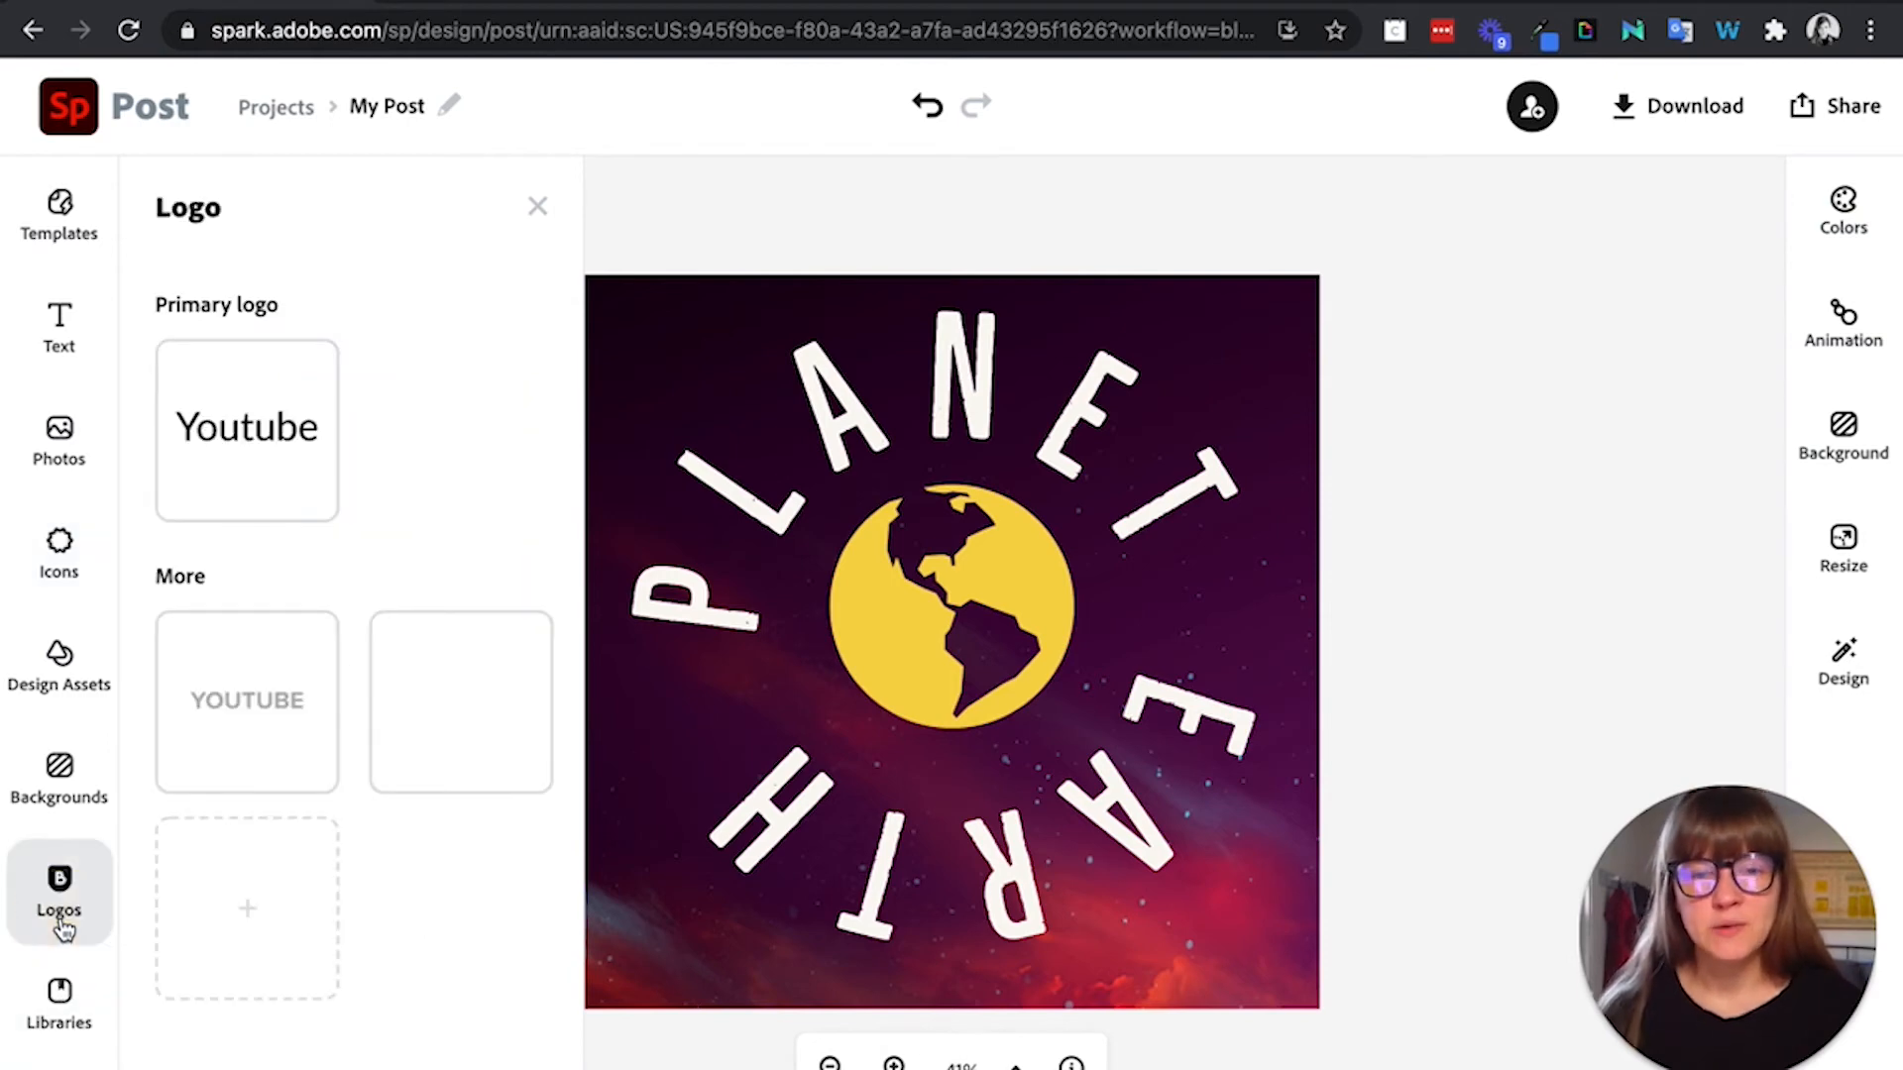
click(222, 436)
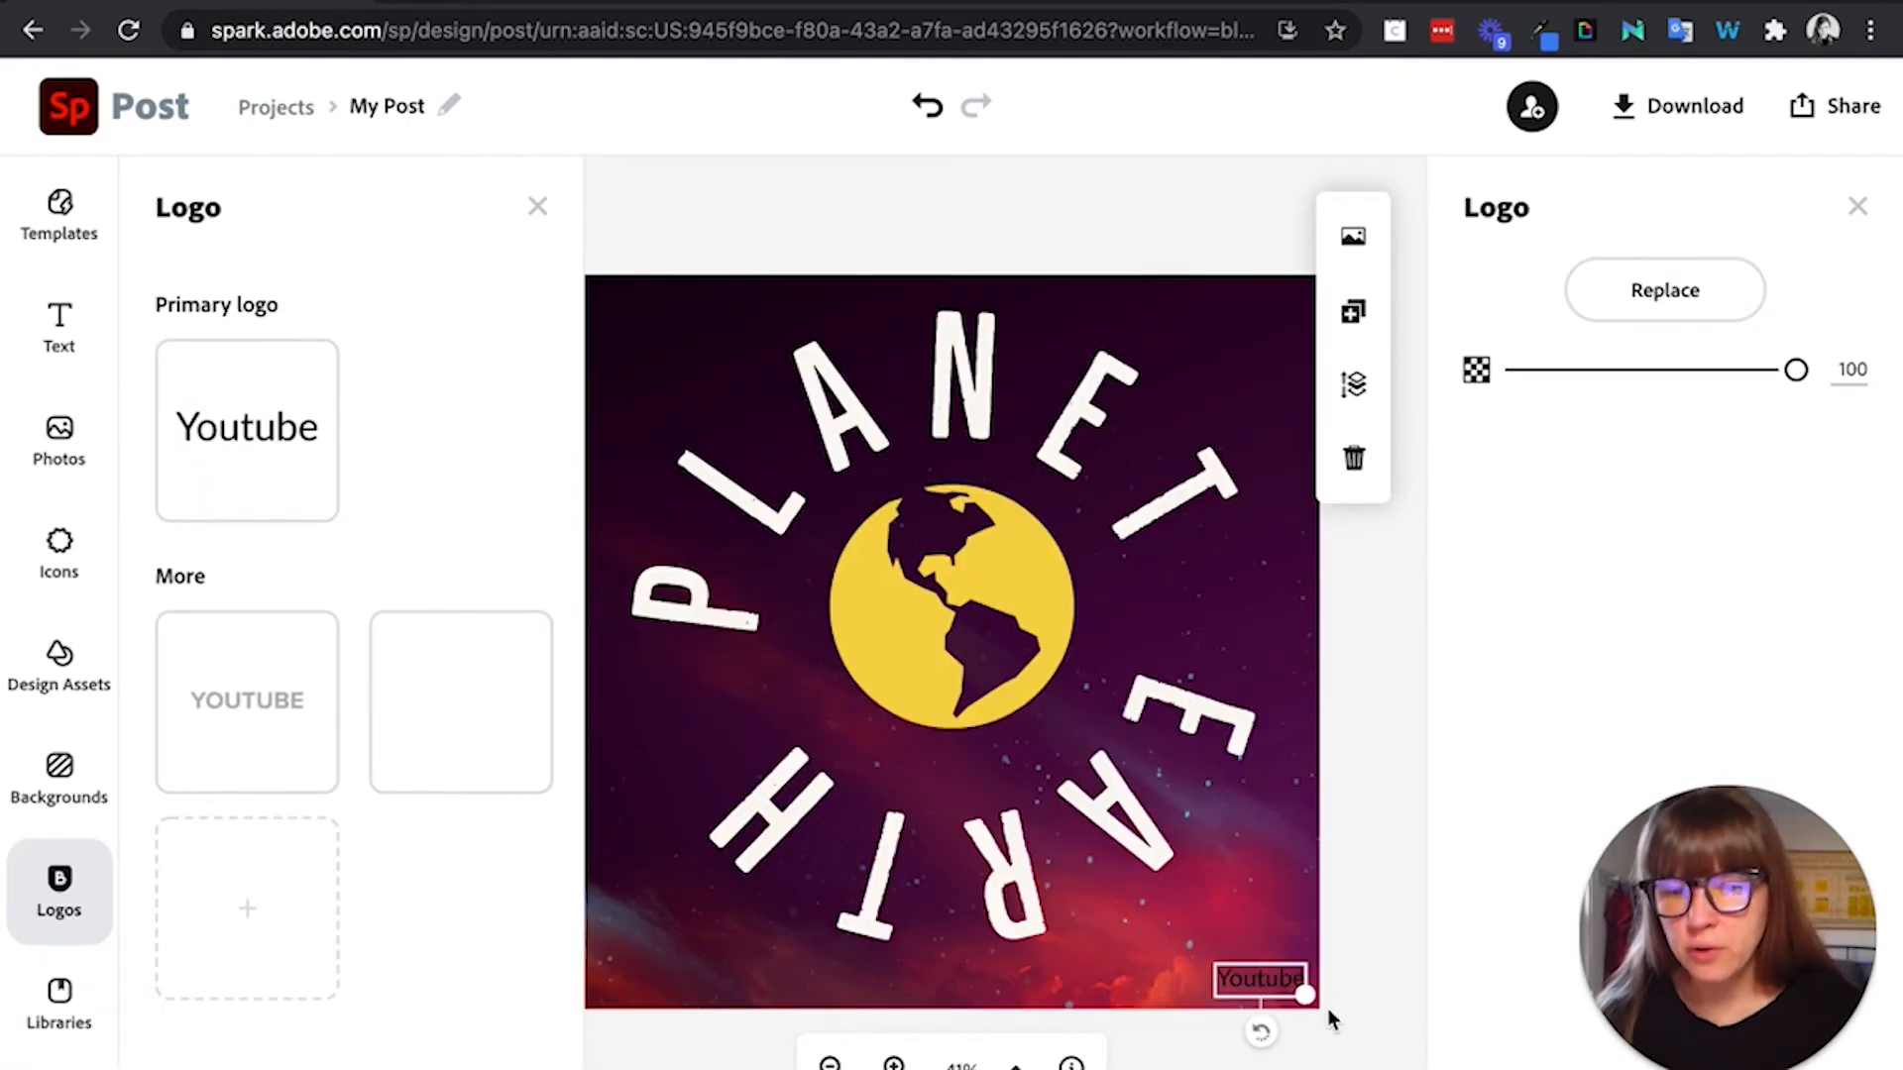
click(1859, 208)
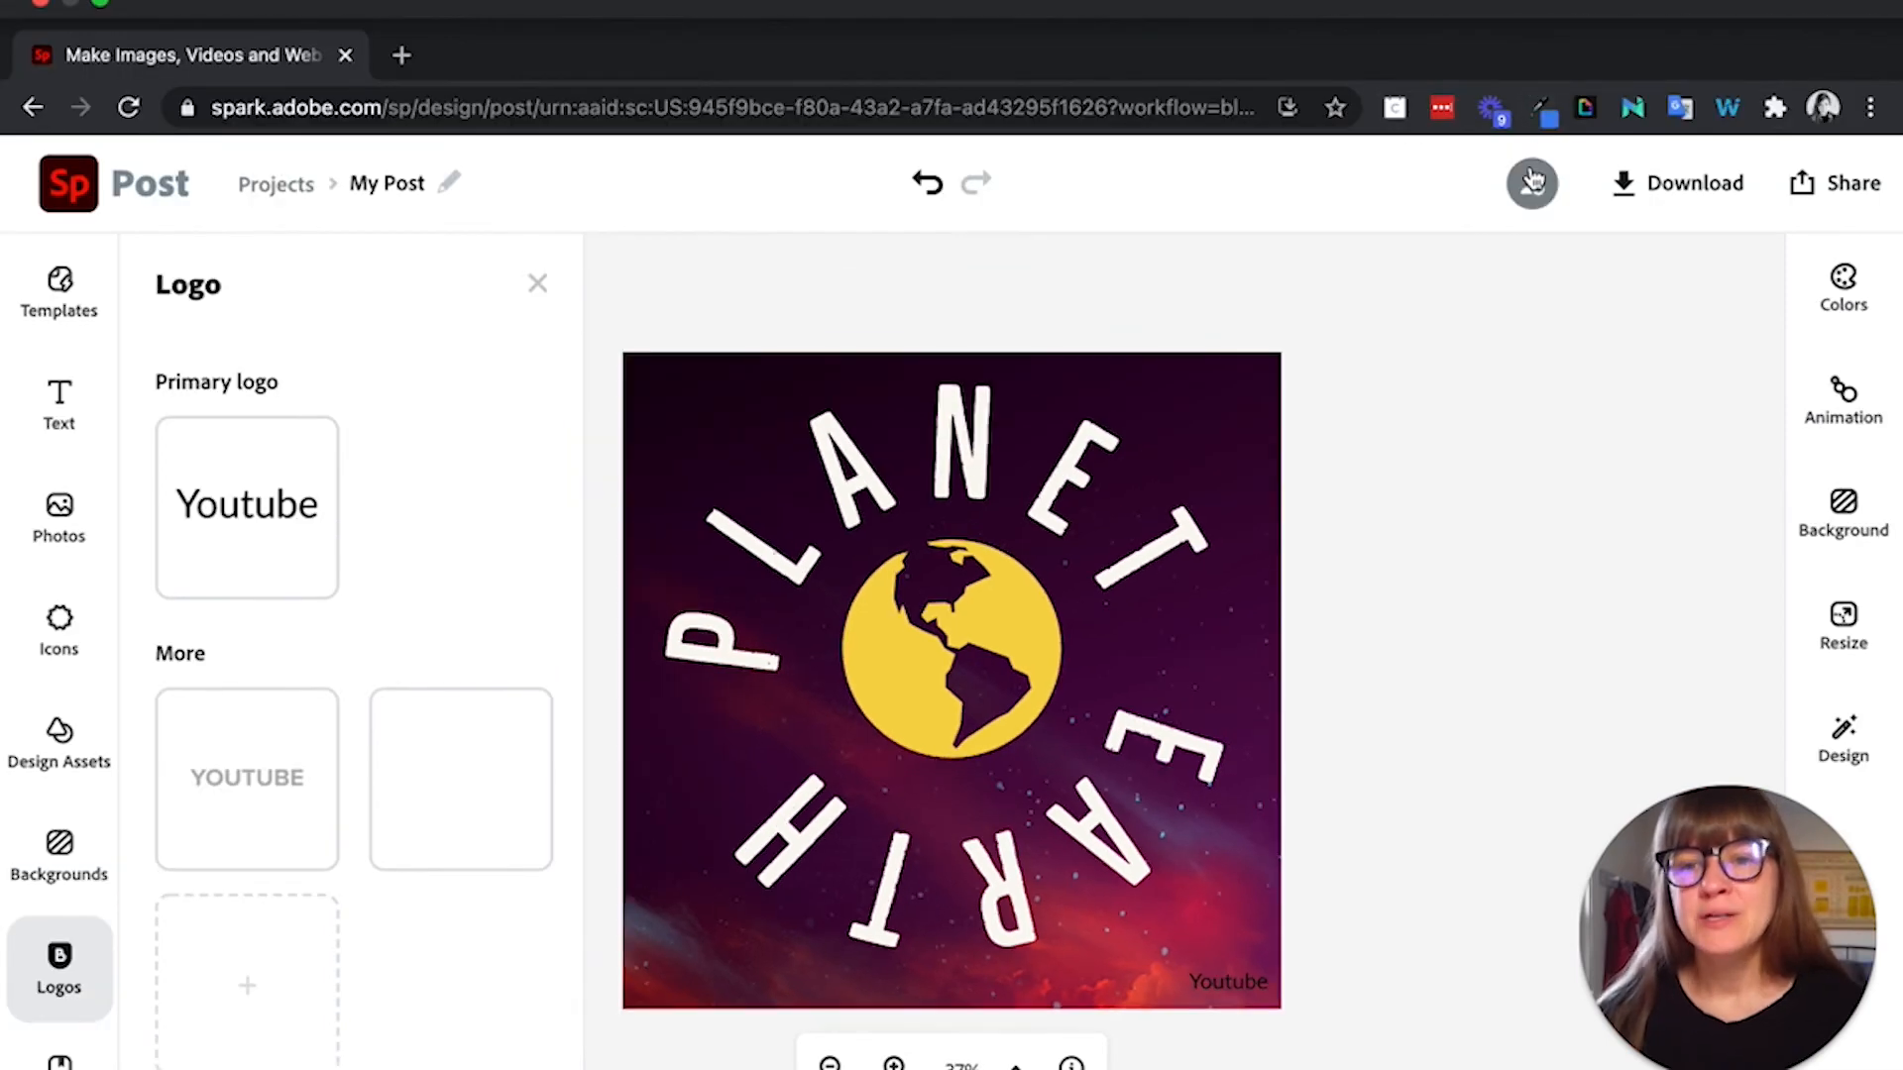
Step: Search by partial name for people to invite to edit the post, and leave without inviting anyone
click(1534, 180)
click(862, 451)
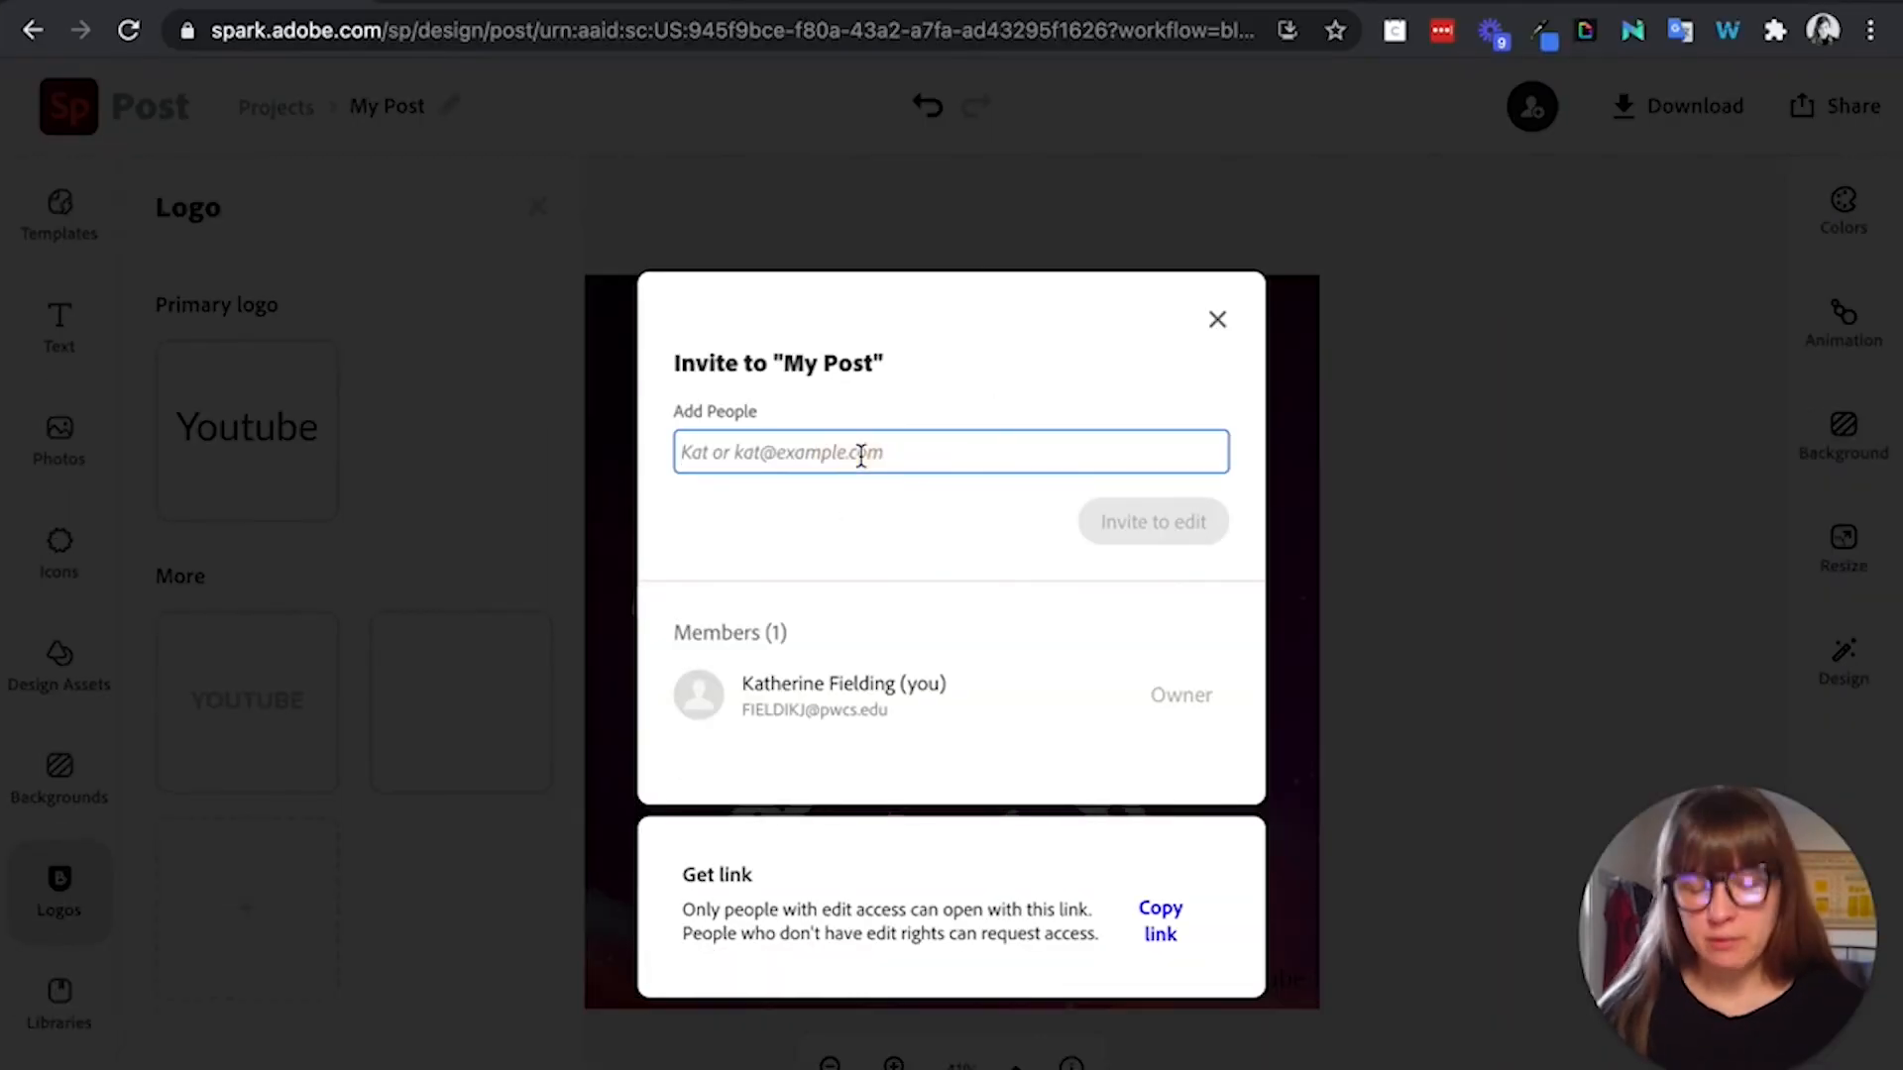
text(cor)
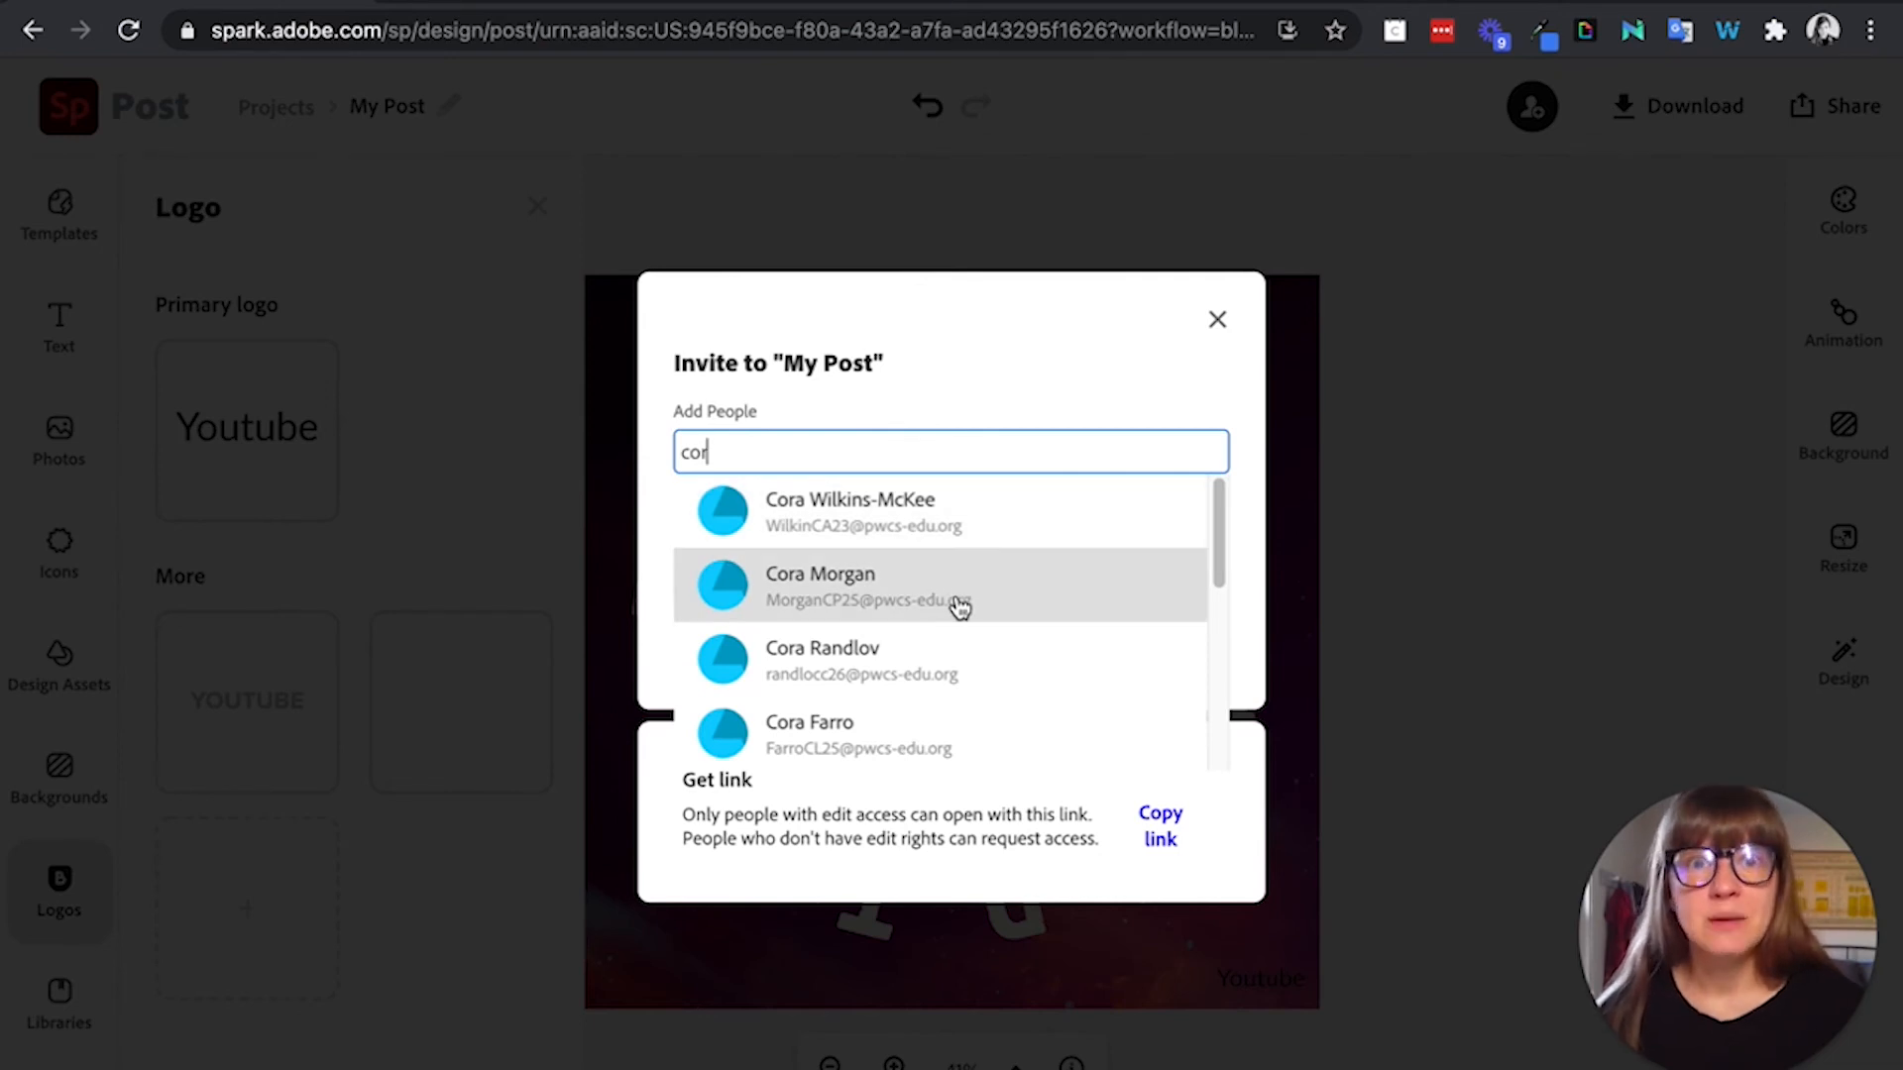
click(1219, 322)
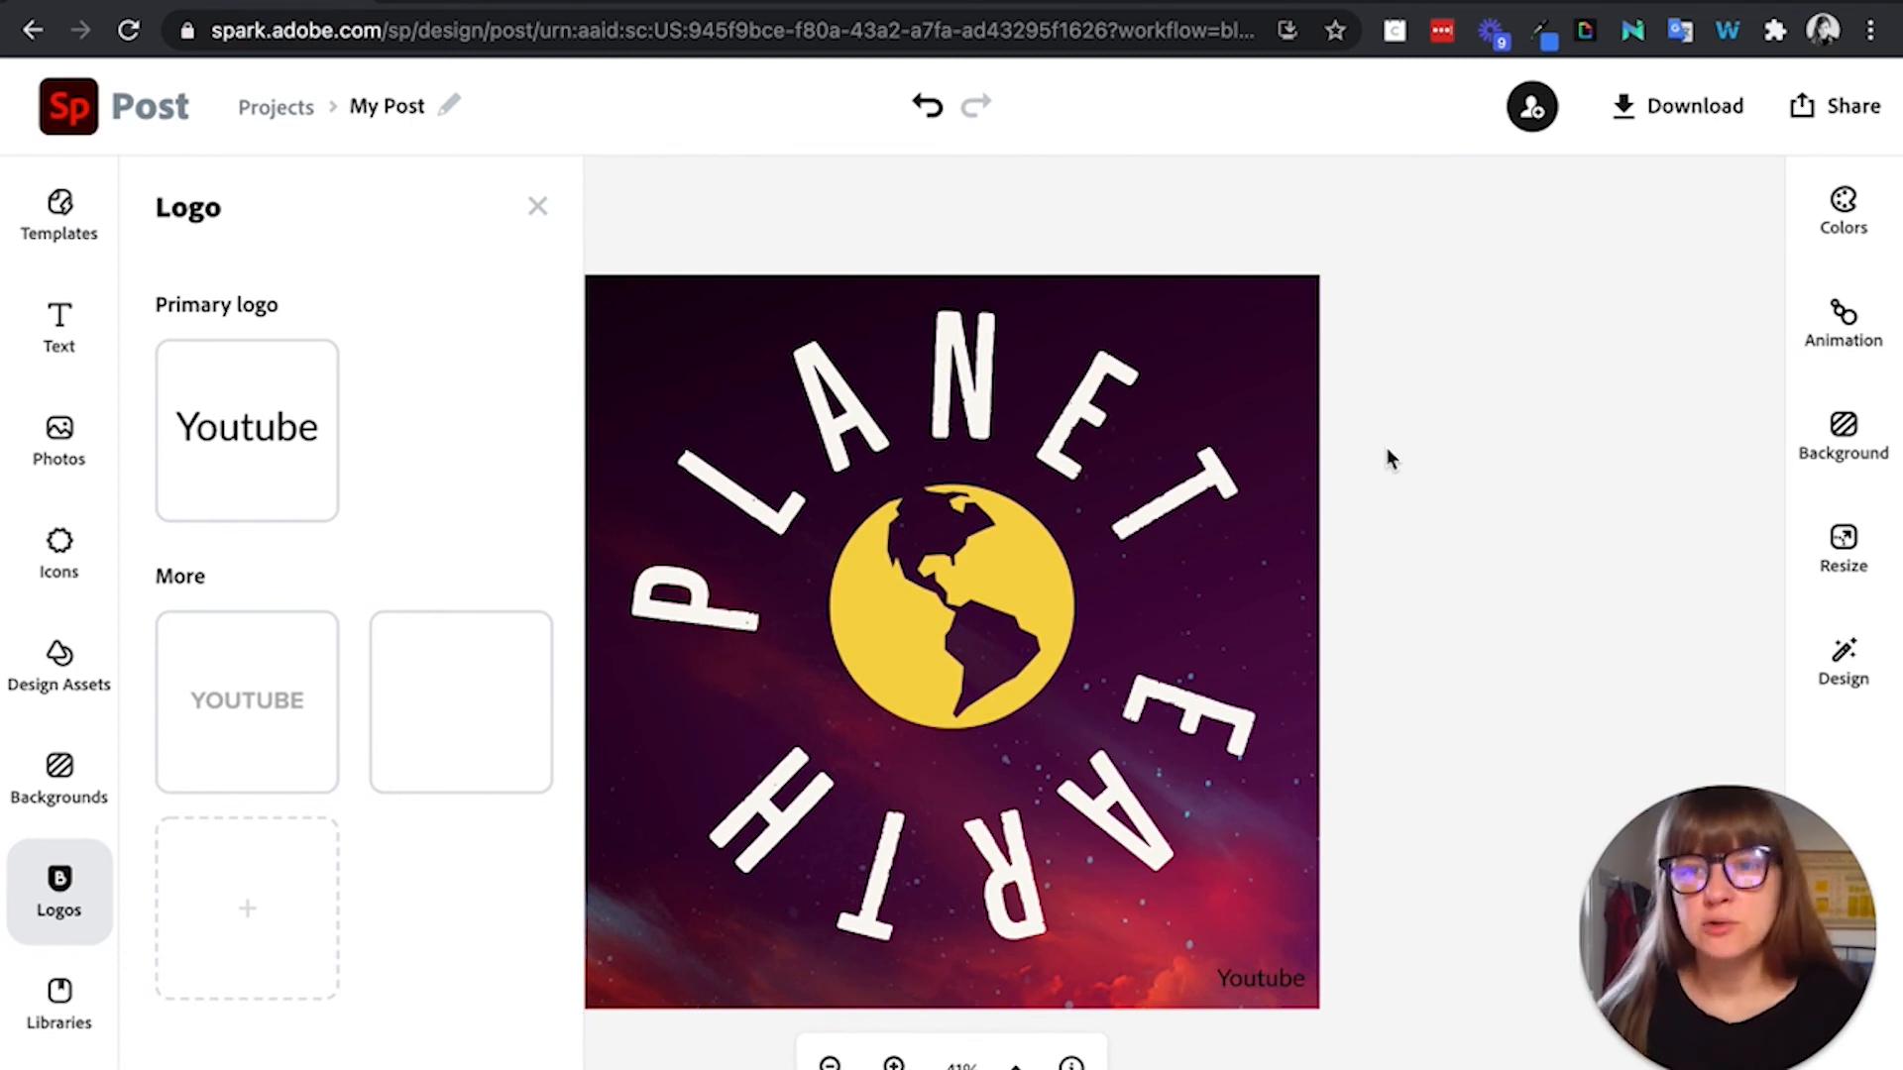
Step: View the download format options and try publishing the post to Google Classroom
click(1684, 106)
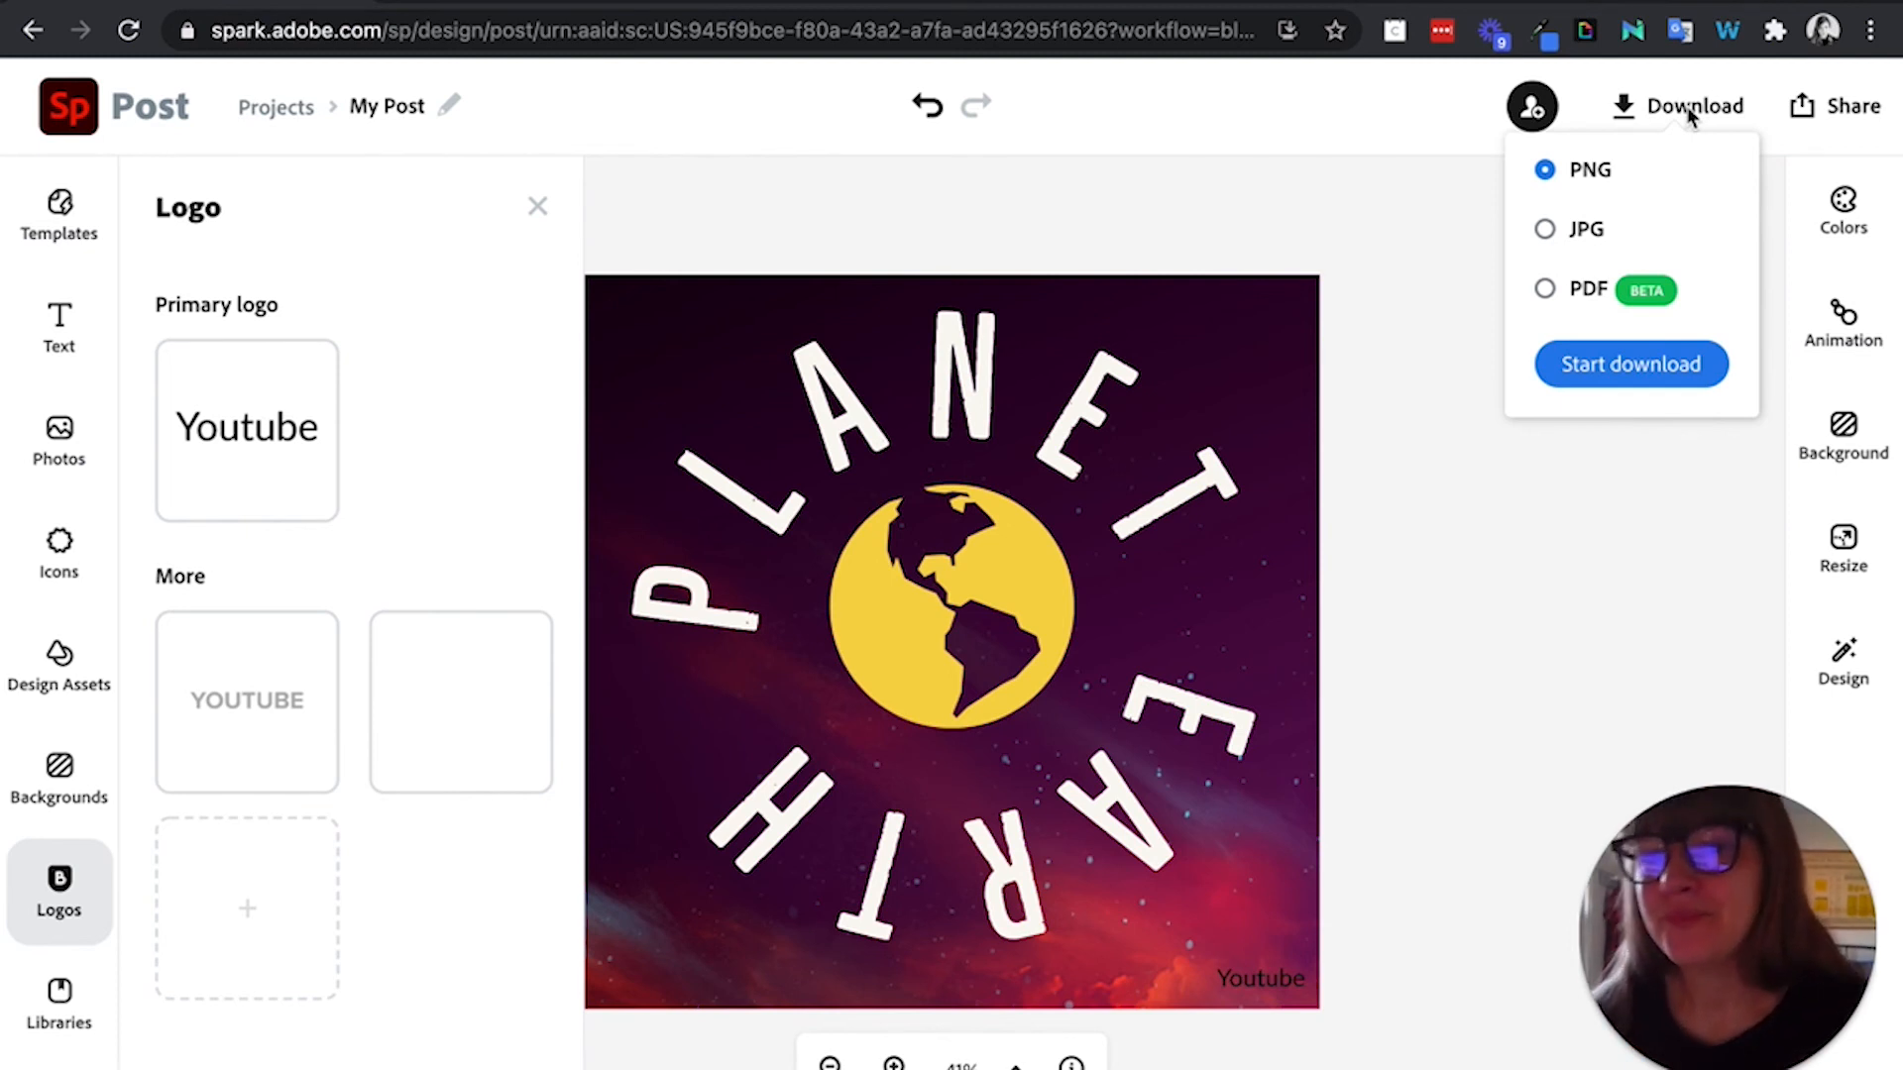
click(1847, 109)
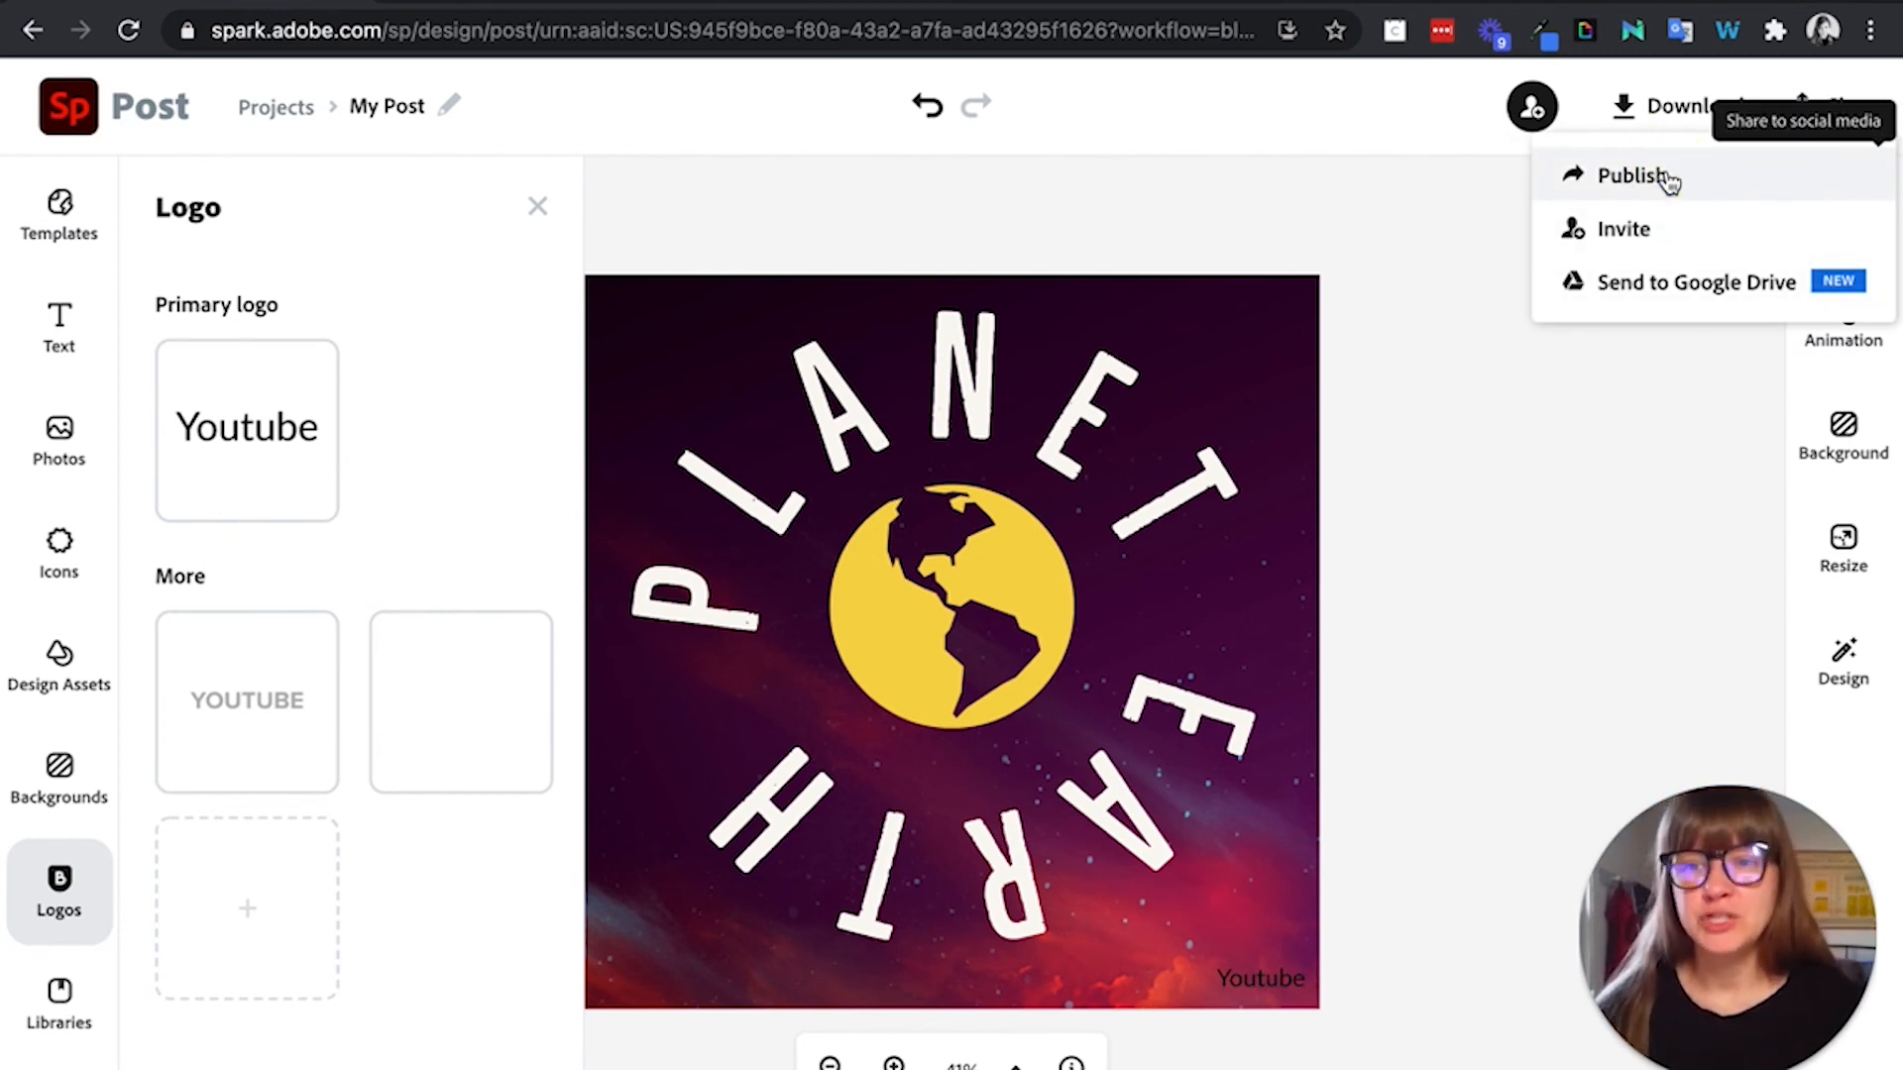
click(1668, 177)
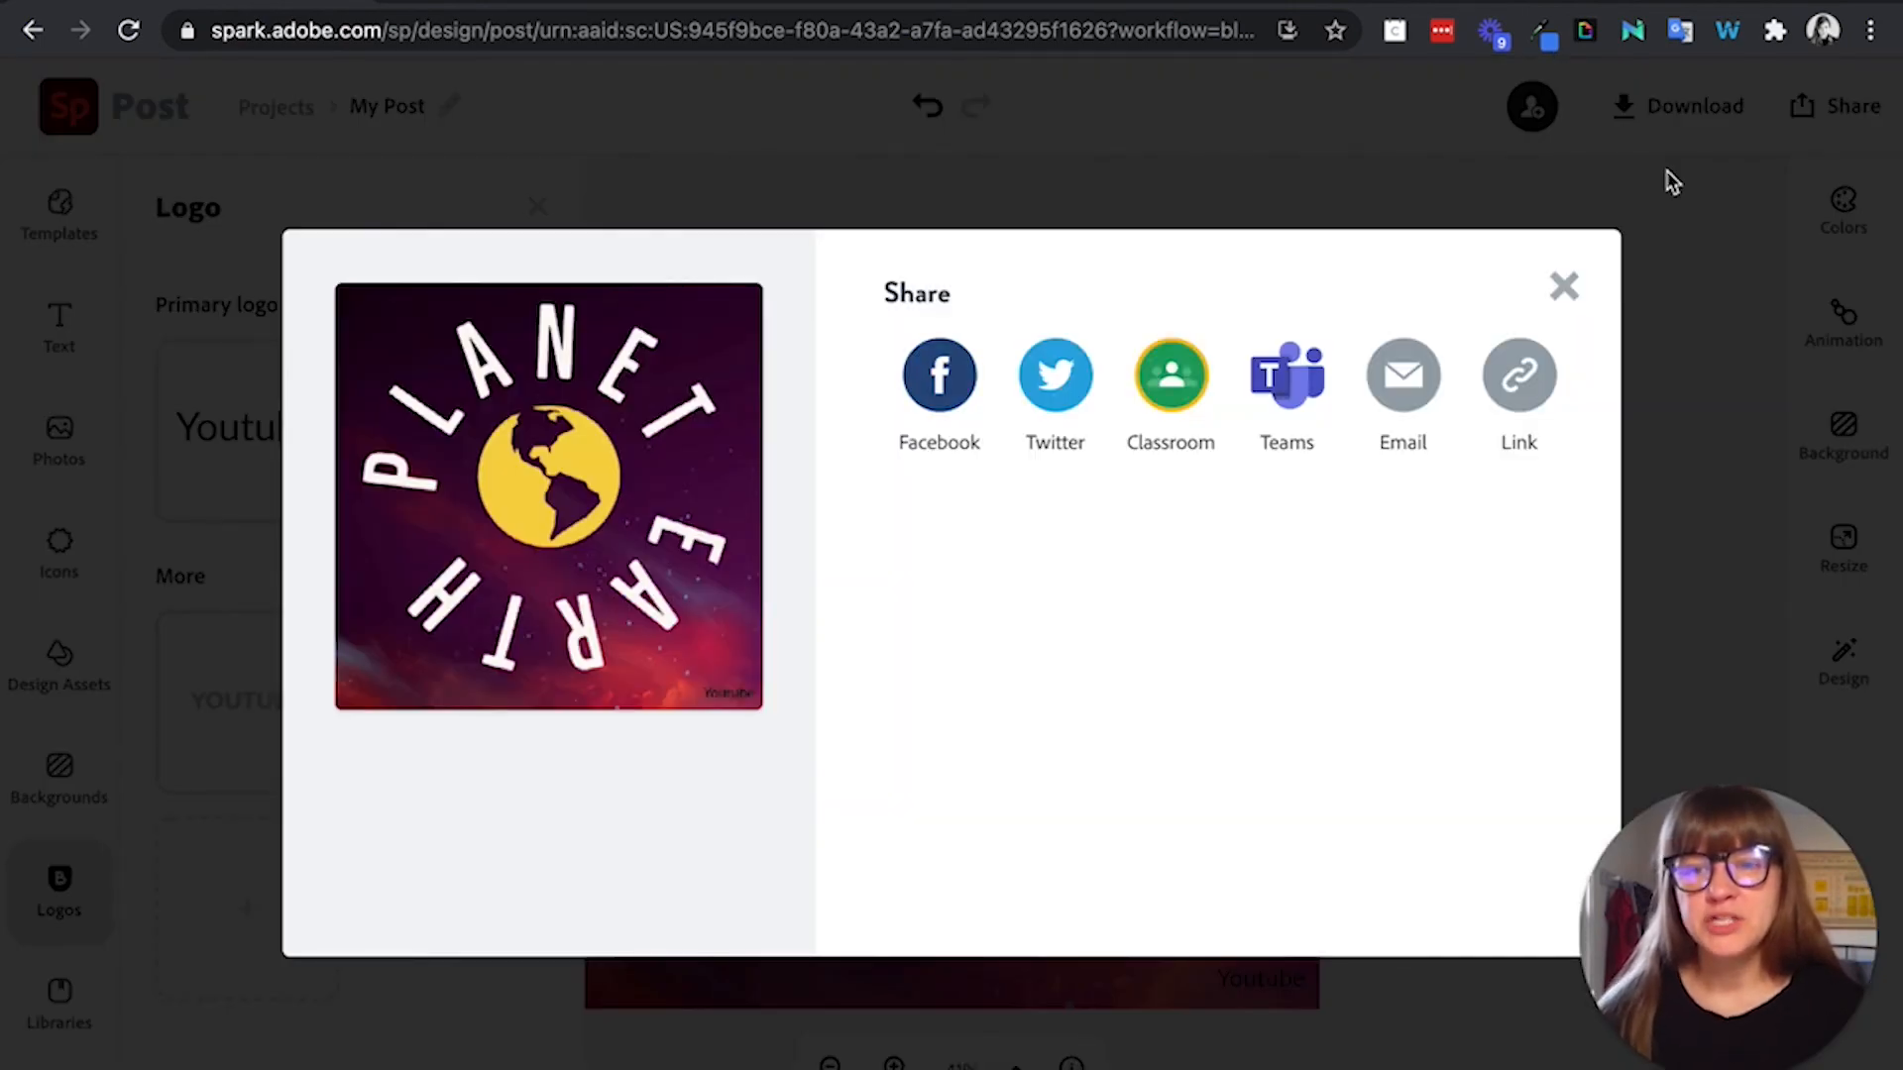
click(1171, 382)
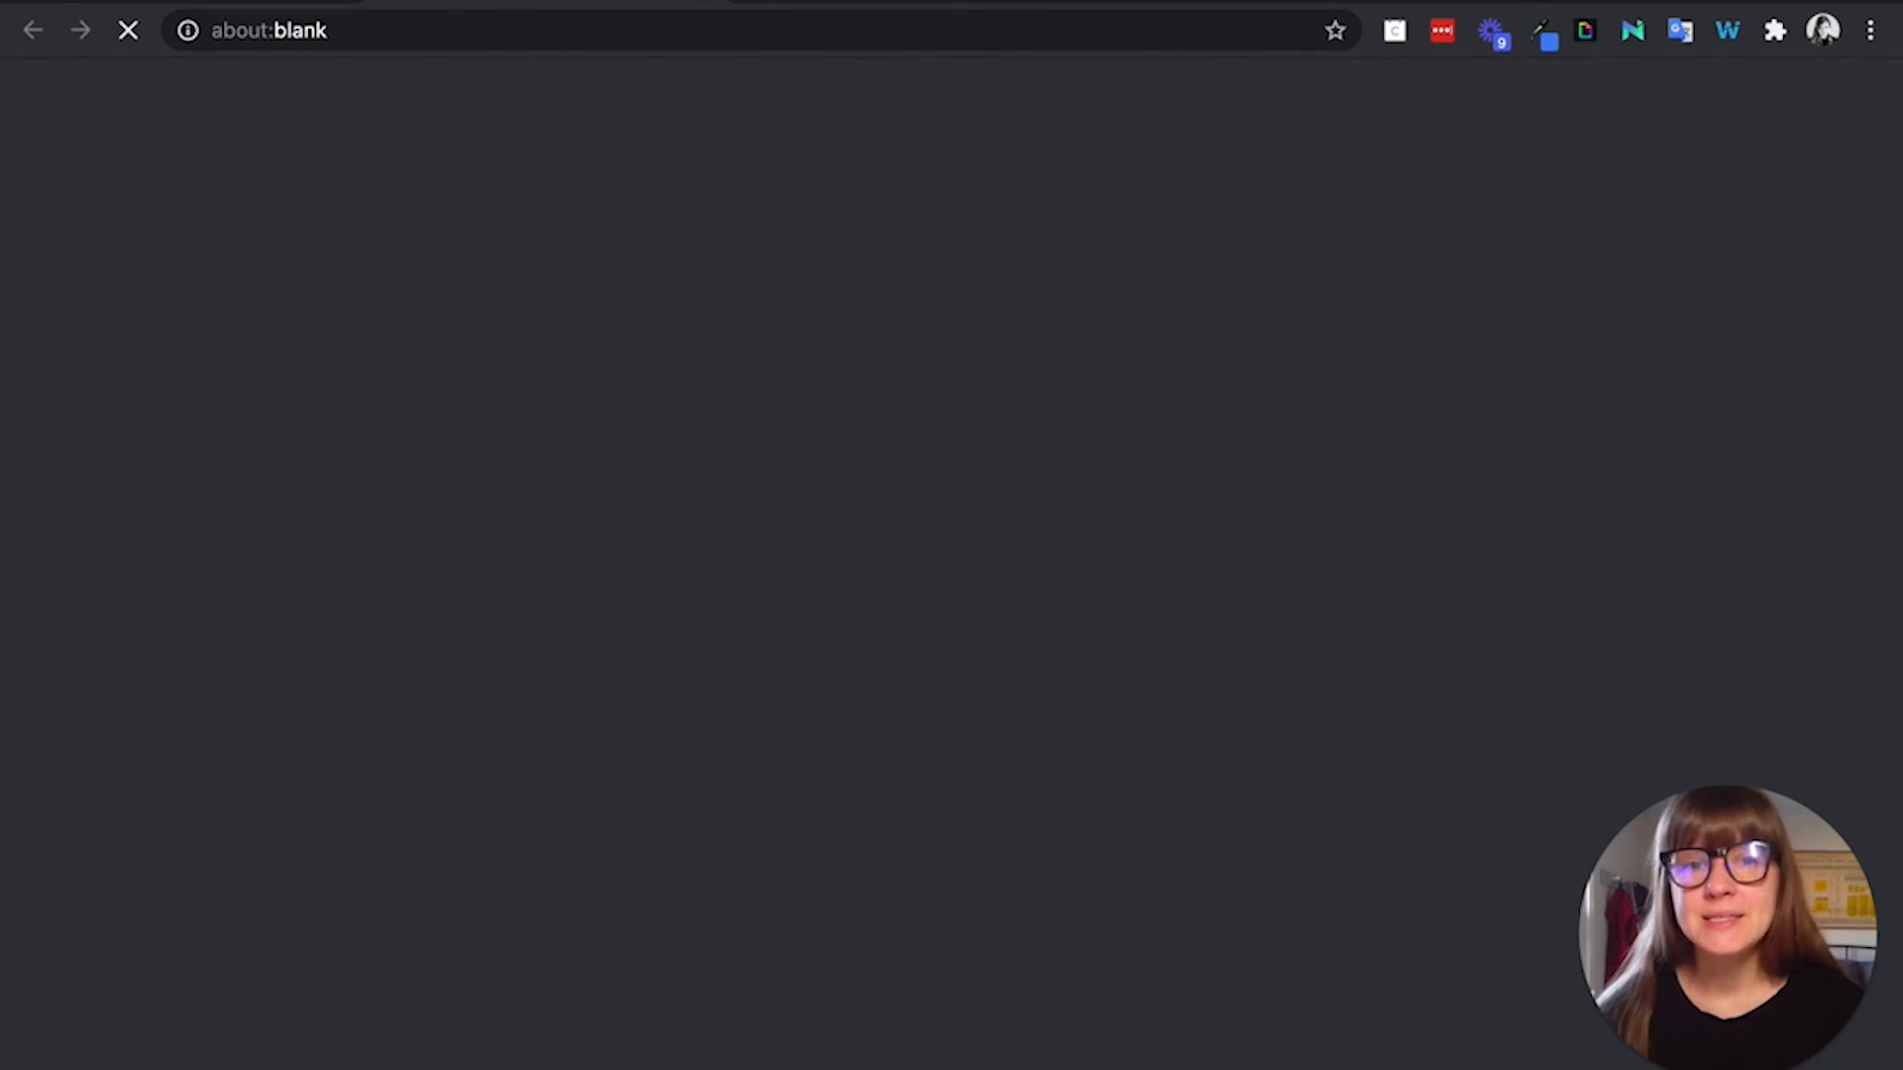
click(698, 3)
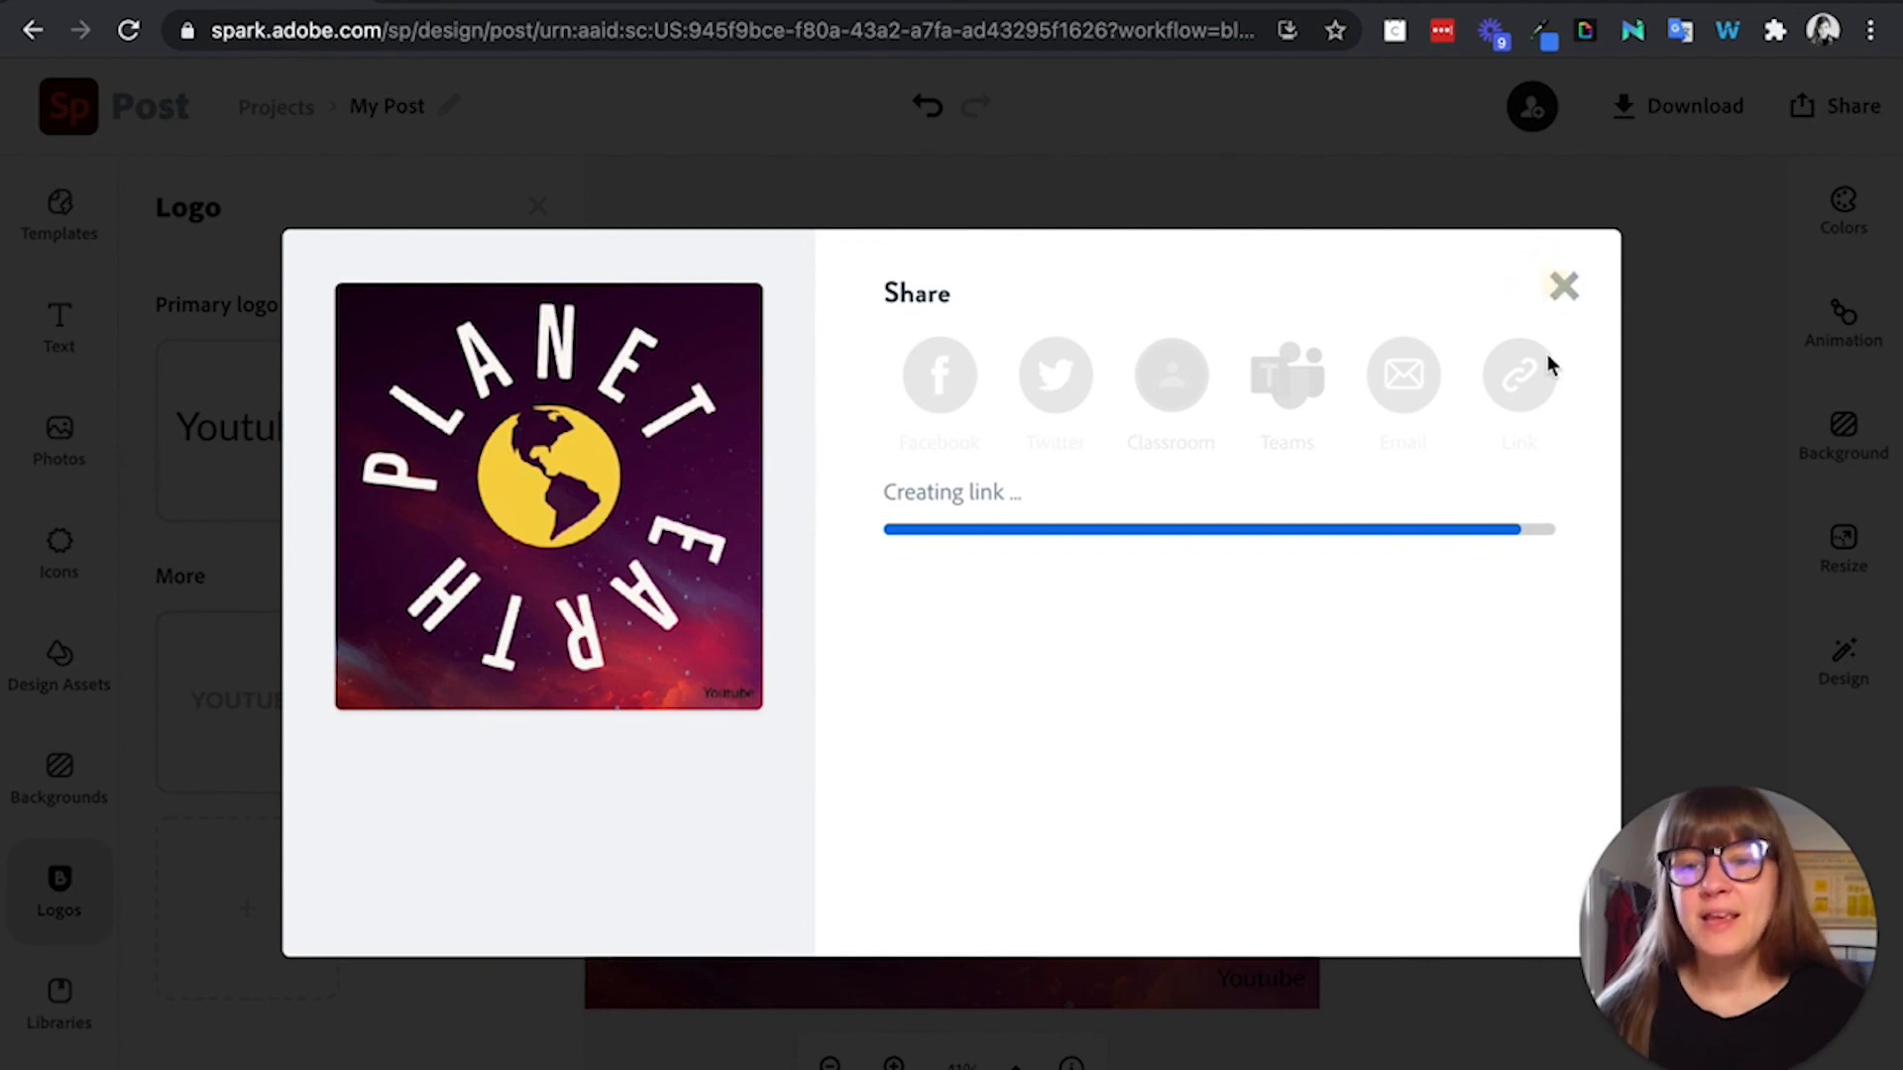
click(1562, 289)
Step: Publish the post by creating a shareable link
click(1841, 117)
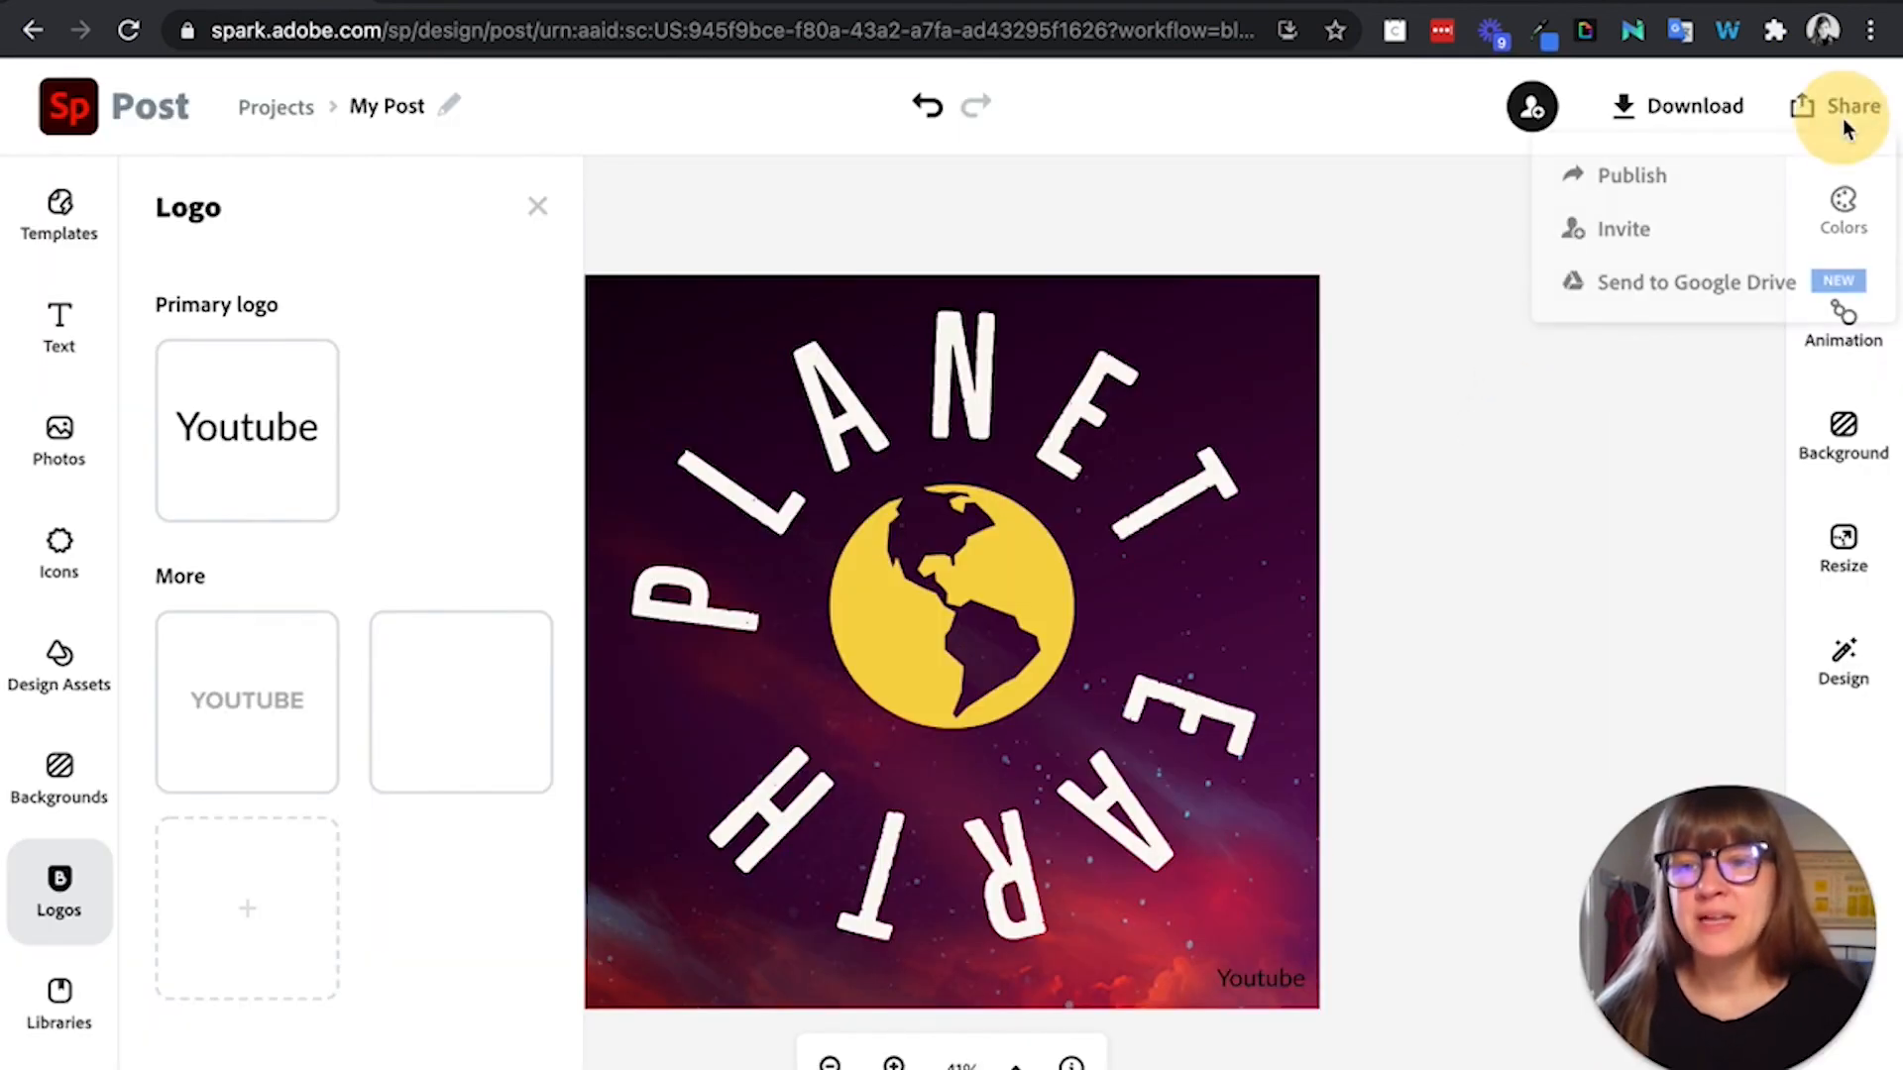
click(1757, 163)
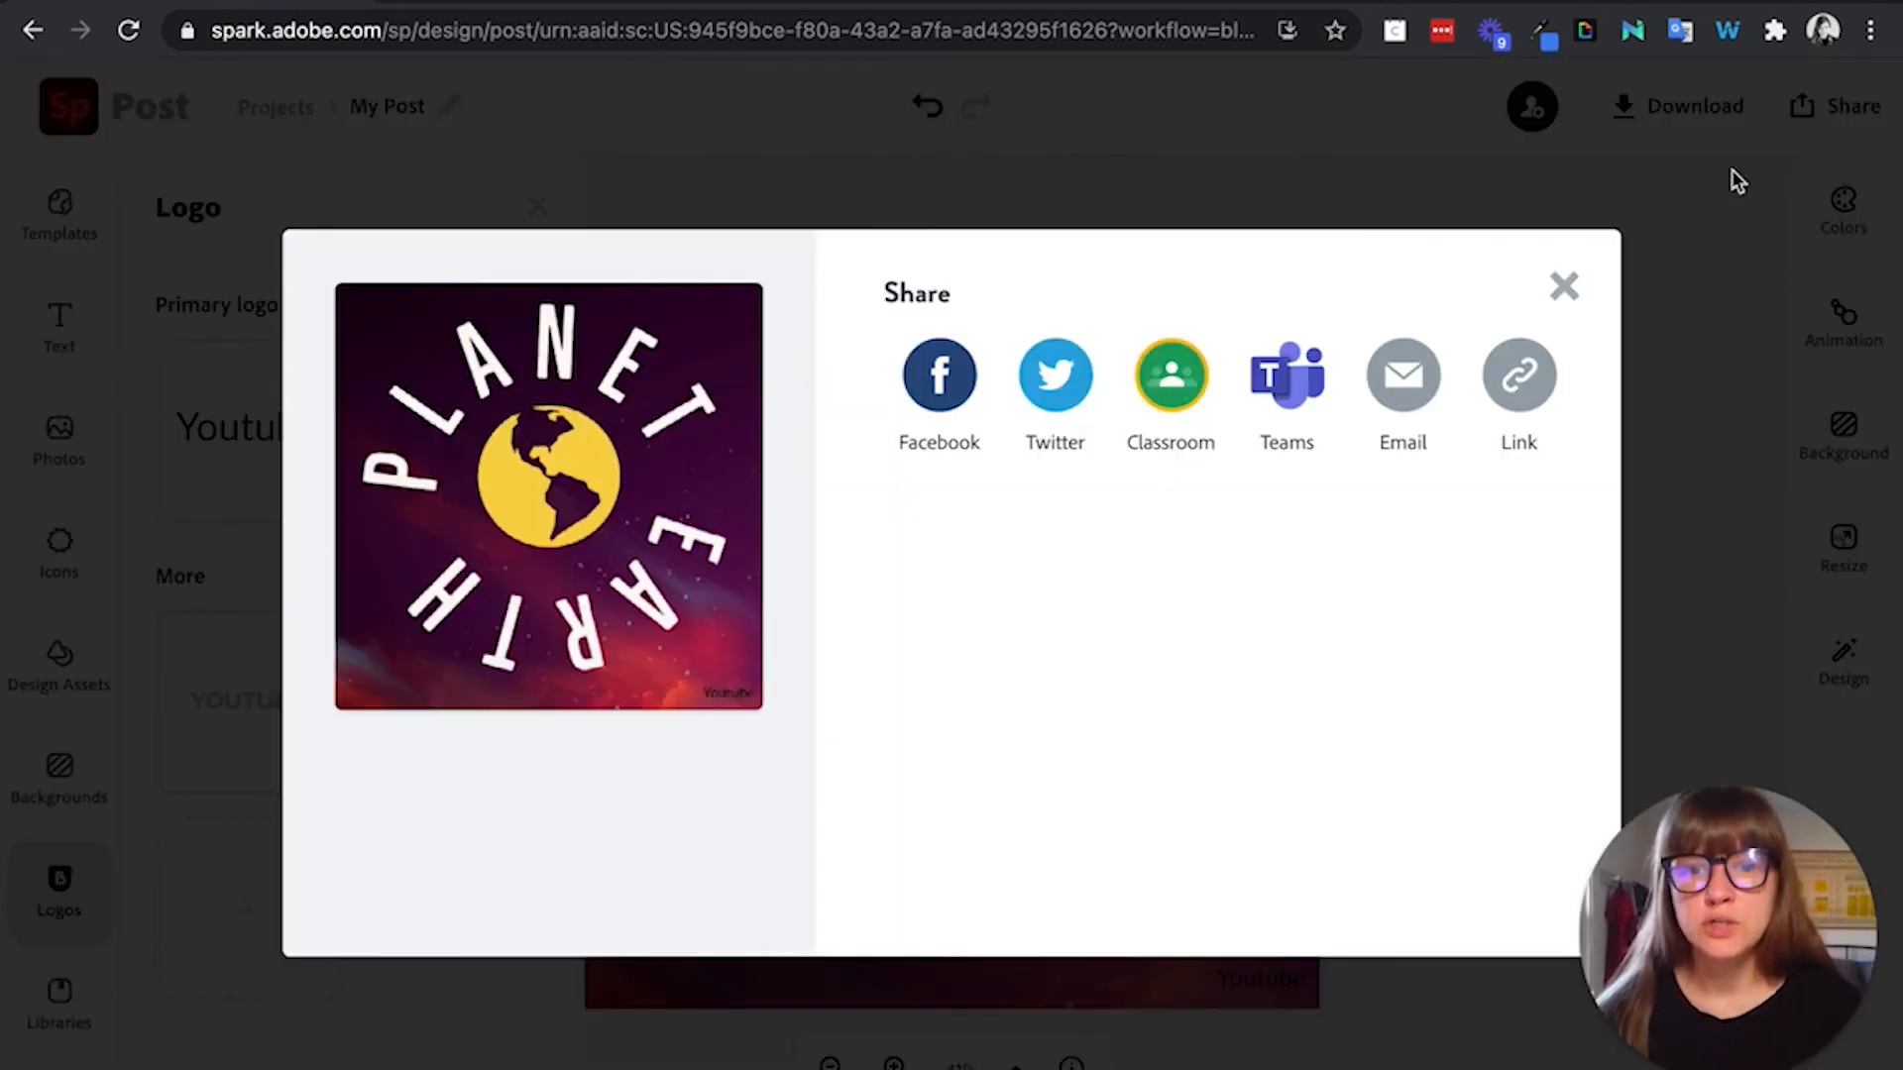
click(1516, 367)
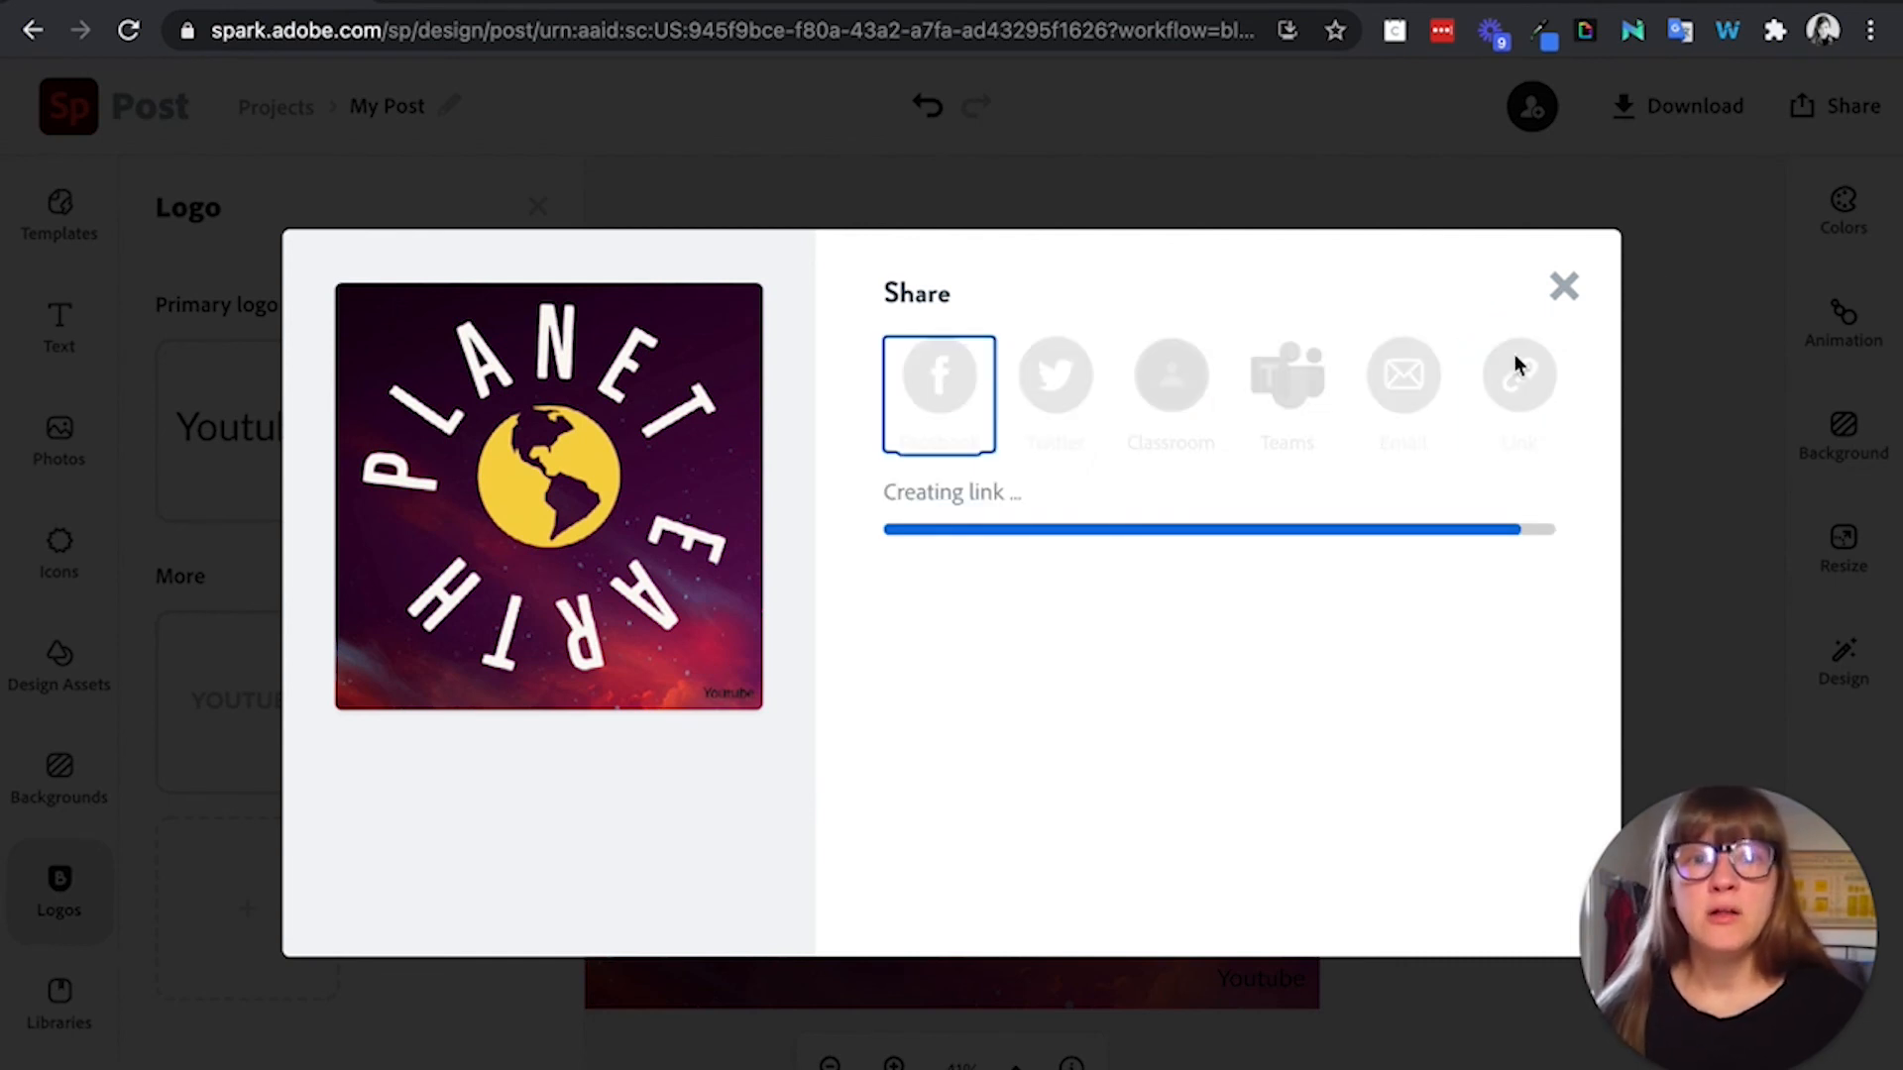